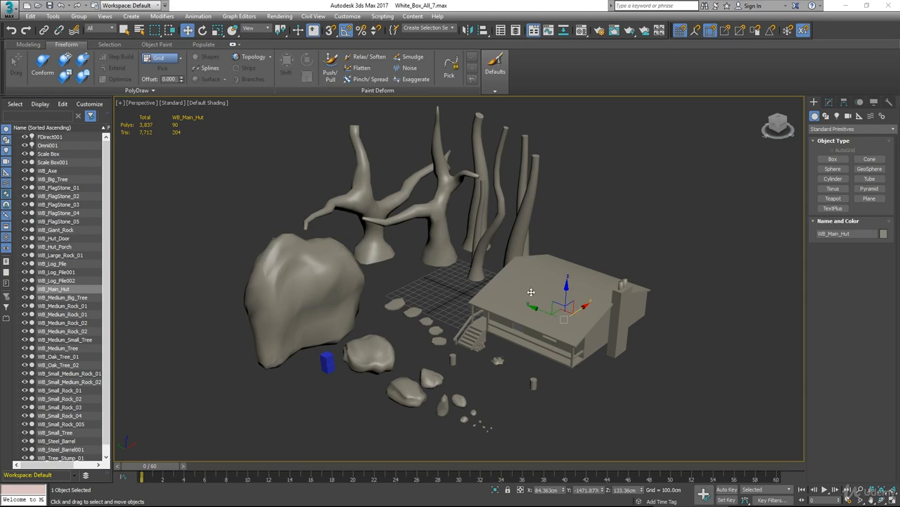
Select all the scene objects and move them together along the X axis, clear of the grid's origin
middle_click_drag(533, 293, 487, 287, "alt")
scroll(487, 287, "down", 3)
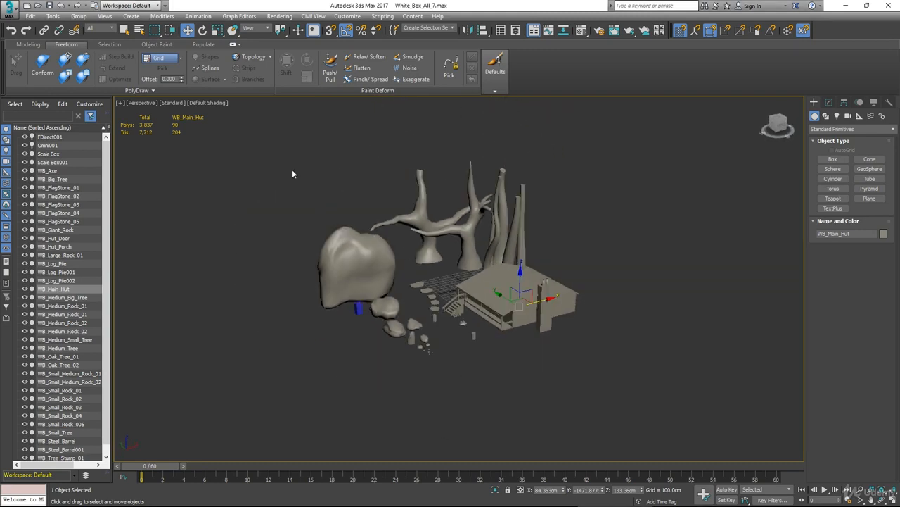
left_click_drag(312, 188, 561, 367)
left_click_drag(628, 388, 628, 387)
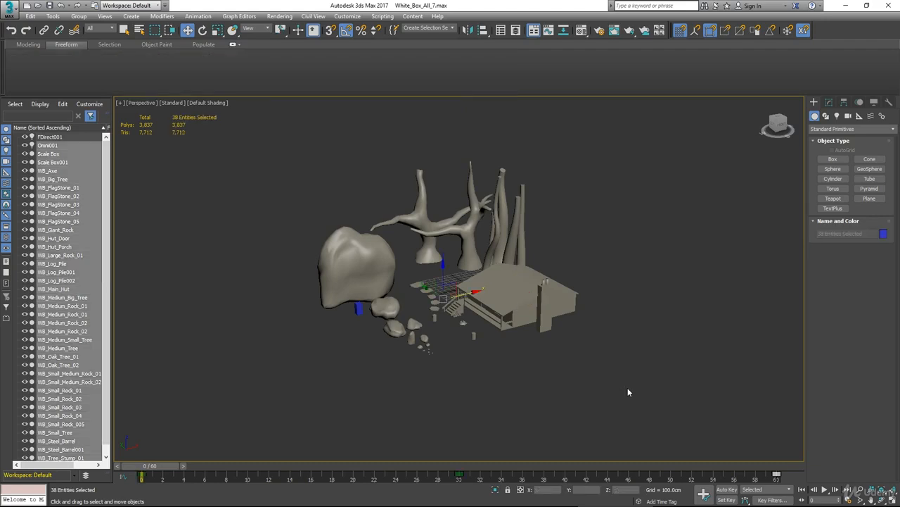
middle_click_drag(501, 335, 529, 301, "alt")
left_click_drag(533, 298, 375, 298)
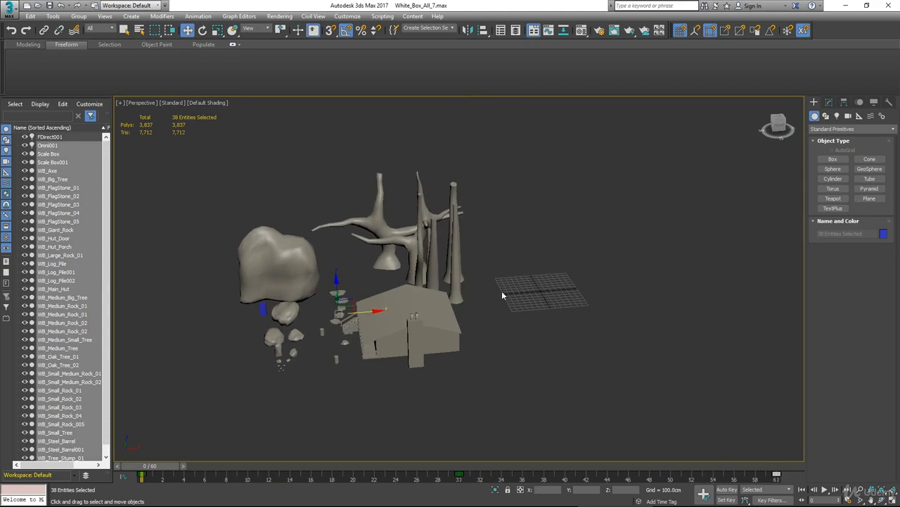
scroll(478, 290, "up", 2)
scroll(482, 295, "up", 6)
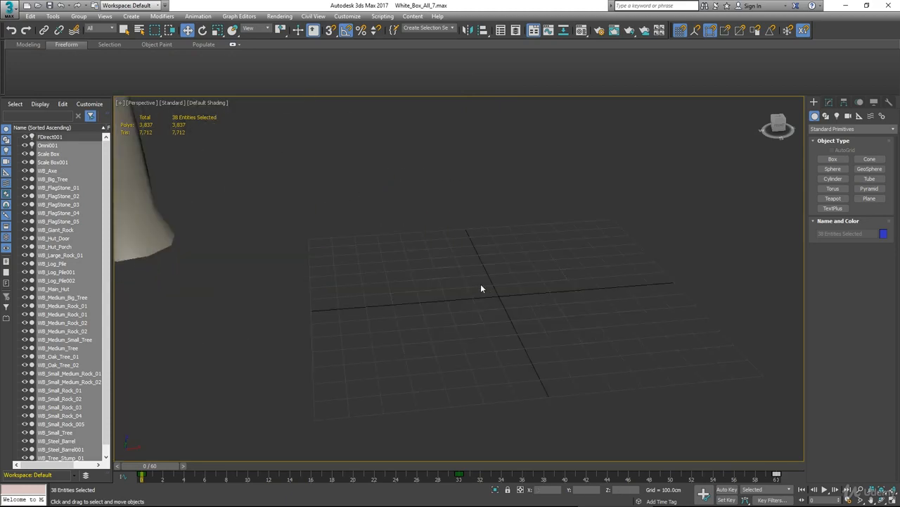
scroll(452, 299, "down", 7)
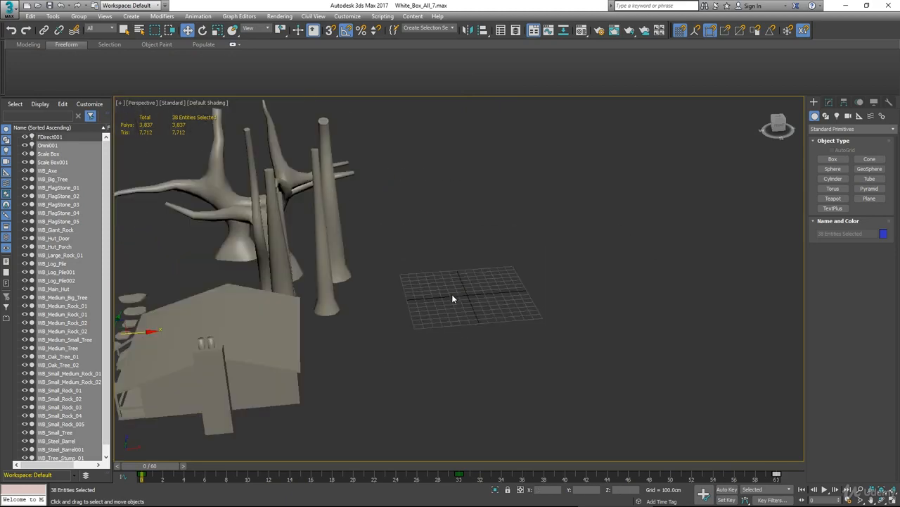
Clear the selection and delete the steel barrel that stands farthest in front of the hut's porch
middle_click_drag(367, 321, 489, 386, "alt")
left_click(489, 385)
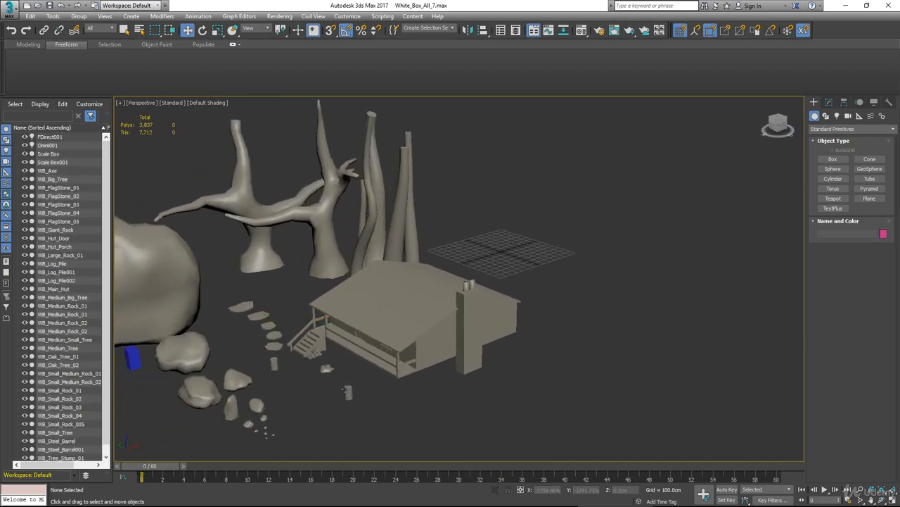
left_click(348, 392)
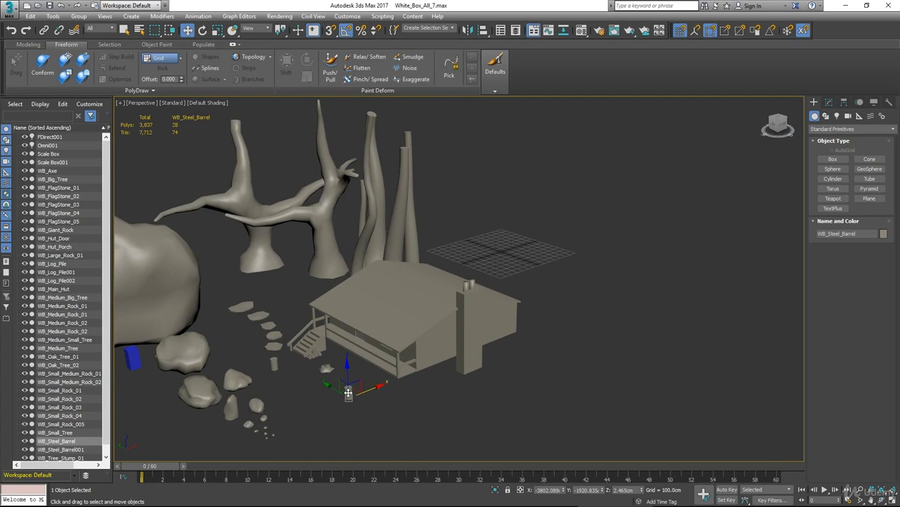
key("Delete")
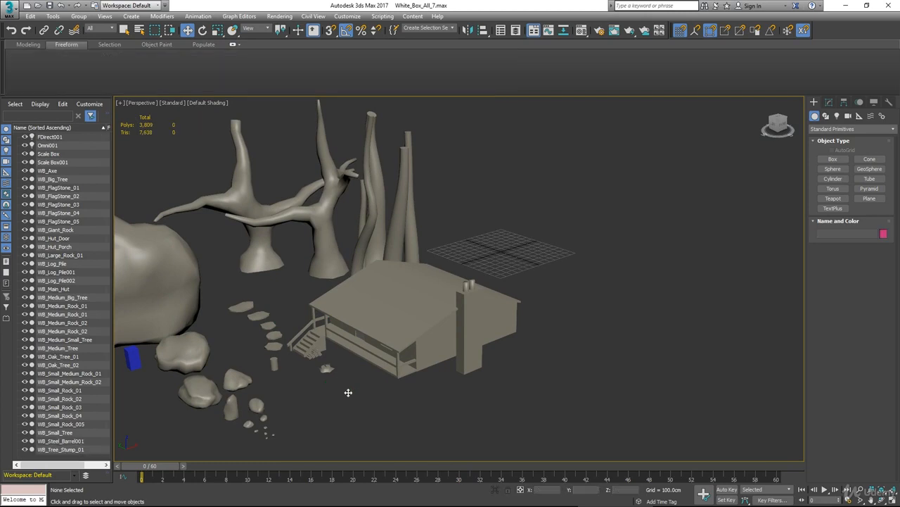
Place the remaining steel barrel at the world origin by setting its absolute X, Y and Z position to 0
left_click(274, 362)
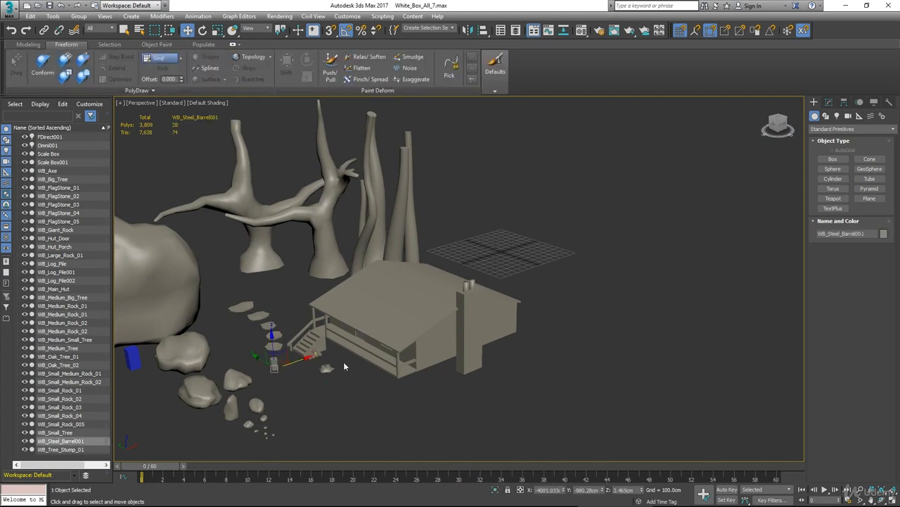
middle_click_drag(344, 362, 368, 371, "alt")
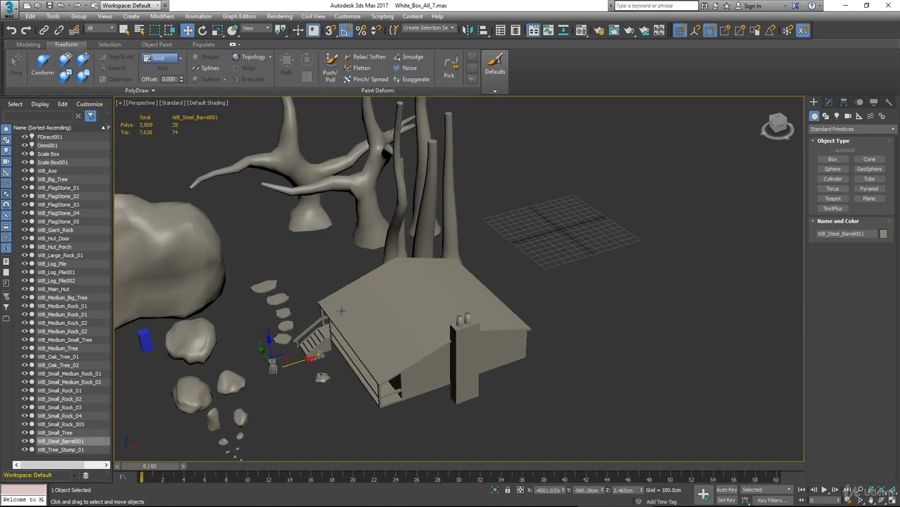
left_click(189, 31)
key("F12")
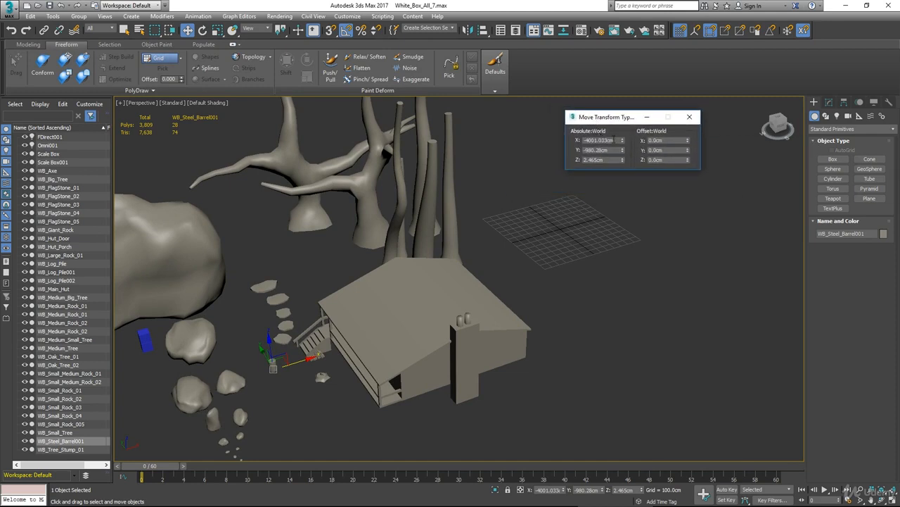
double_click(614, 140)
type("0")
key("Tab")
type("0")
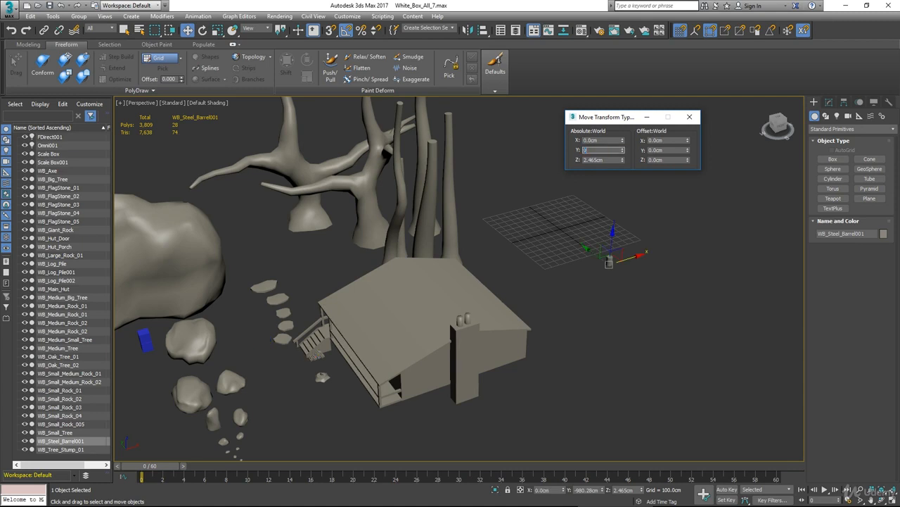
key("Tab")
type("0")
key("Tab")
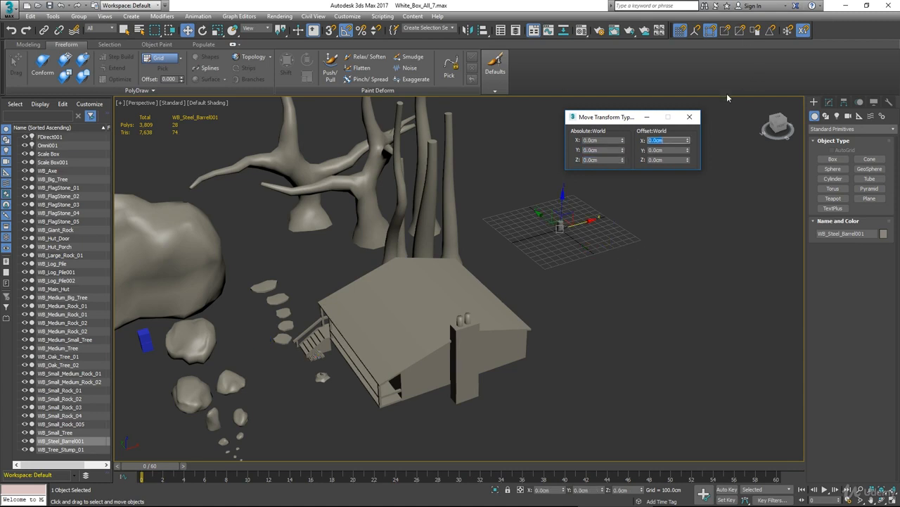
left_click(690, 117)
Frame the steel barrel in the perspective viewport and turn on Edged Faces display
middle_click_drag(583, 246, 544, 270)
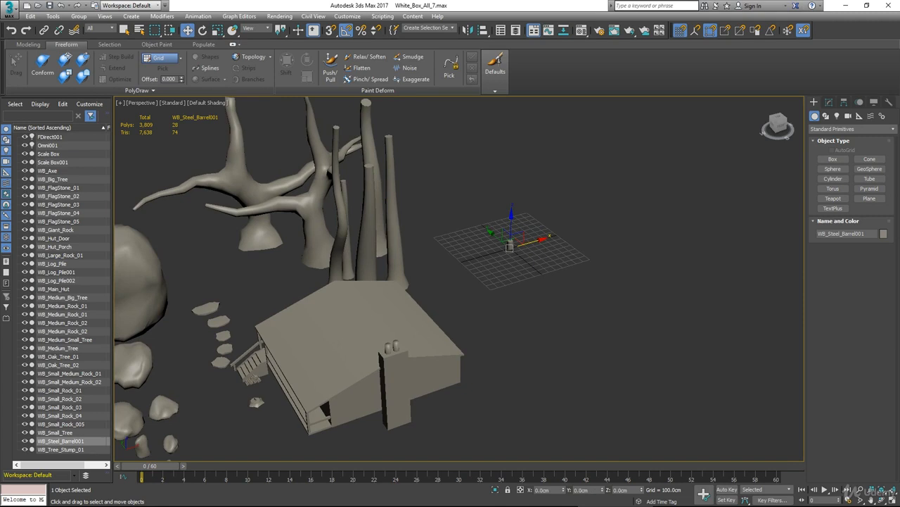
left_click(879, 487)
middle_click_drag(529, 305, 518, 296, "alt")
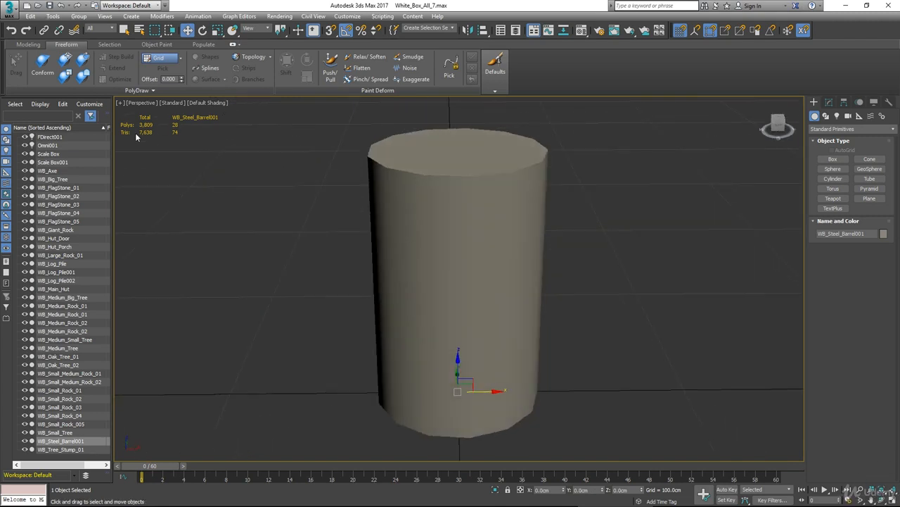
left_click(206, 103)
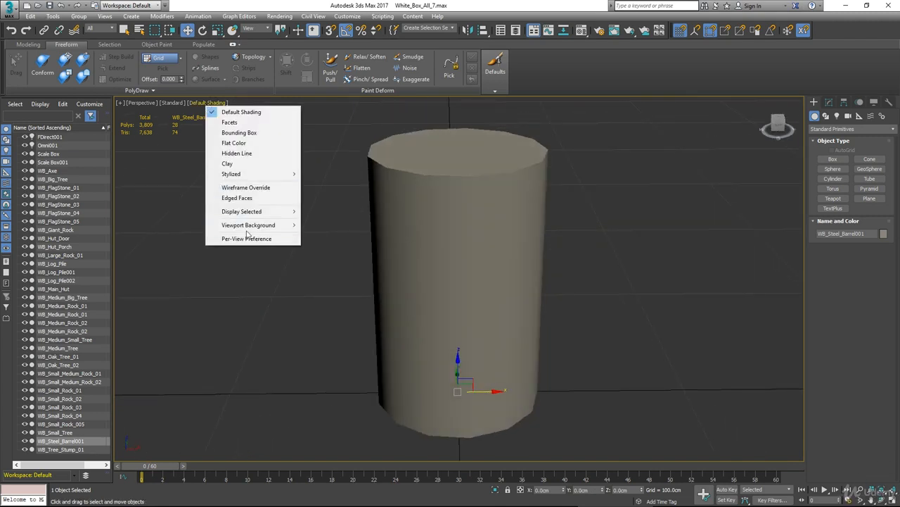
left_click(236, 198)
scroll(538, 263, "down", 6)
left_click(581, 271)
left_click(539, 268)
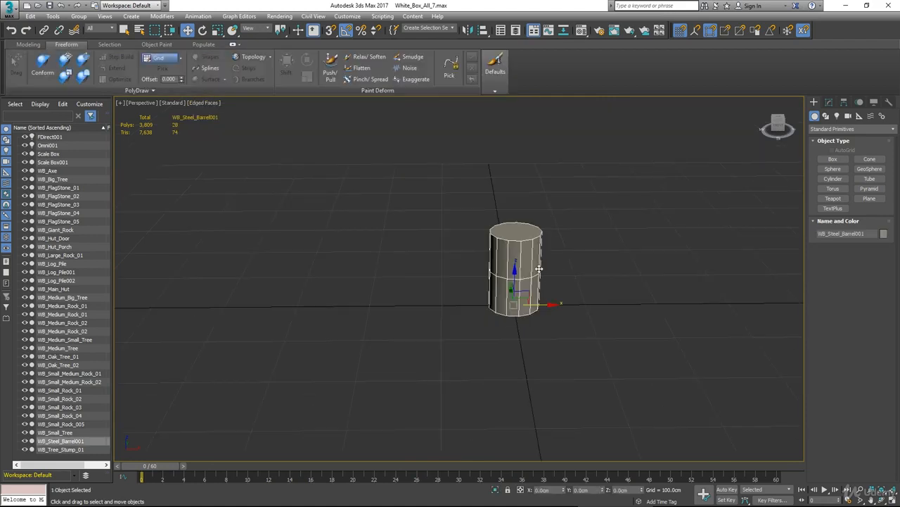
middle_click_drag(669, 292, 617, 326)
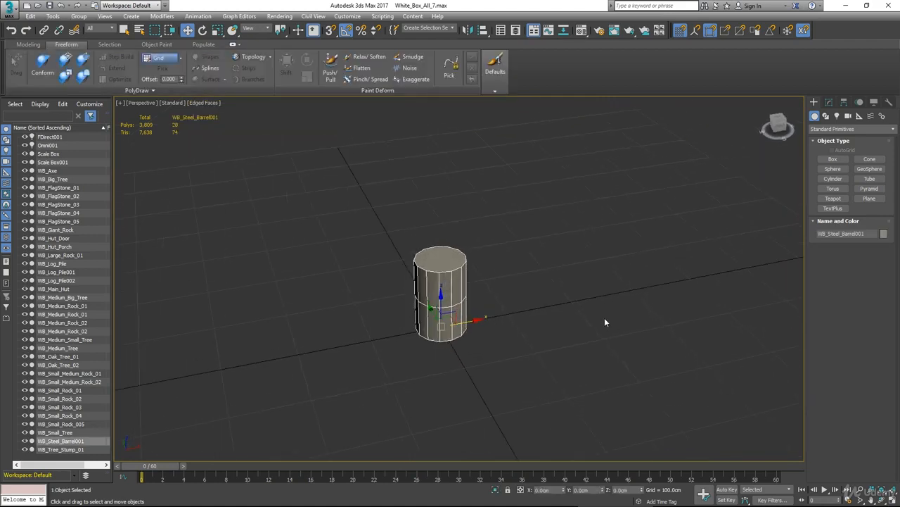
Turn on Affect Pivot Only for the steel barrel and activate the Rotate tool
left_click(203, 29)
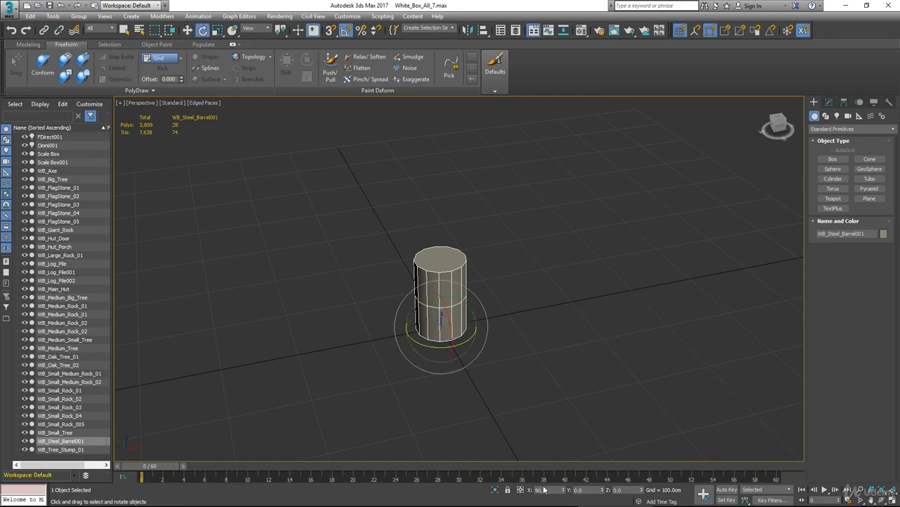
left_click(844, 103)
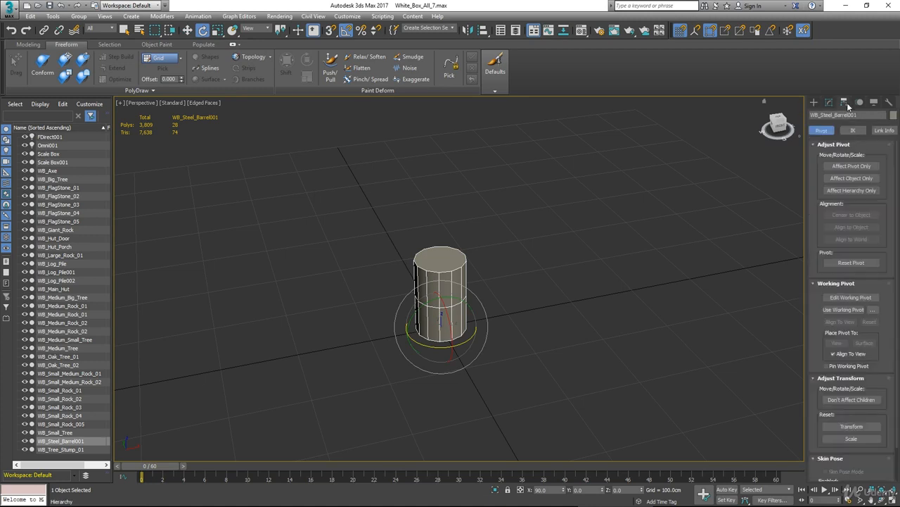
left_click(847, 166)
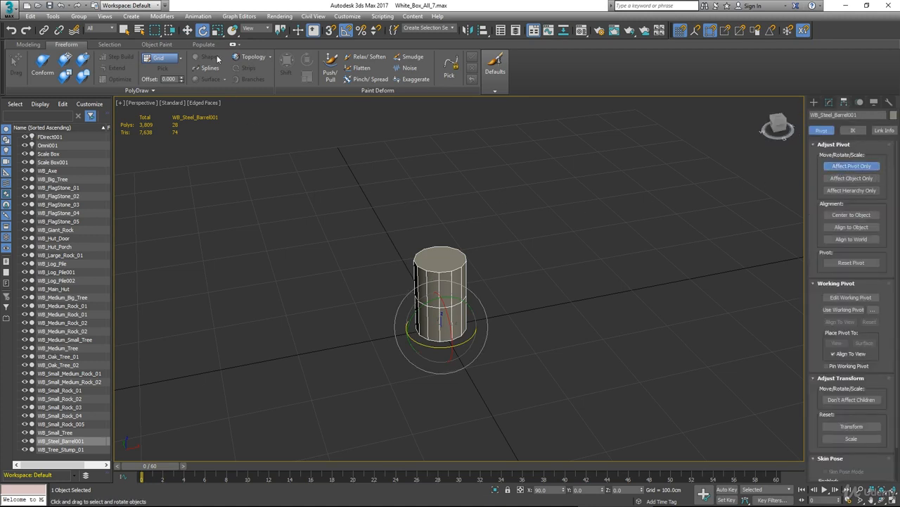
key("w")
left_click(201, 31)
mouse_move(481, 388)
middle_mouse_down("alt")
mouse_move(458, 379)
mouse_move(472, 397)
middle_mouse_up("alt")
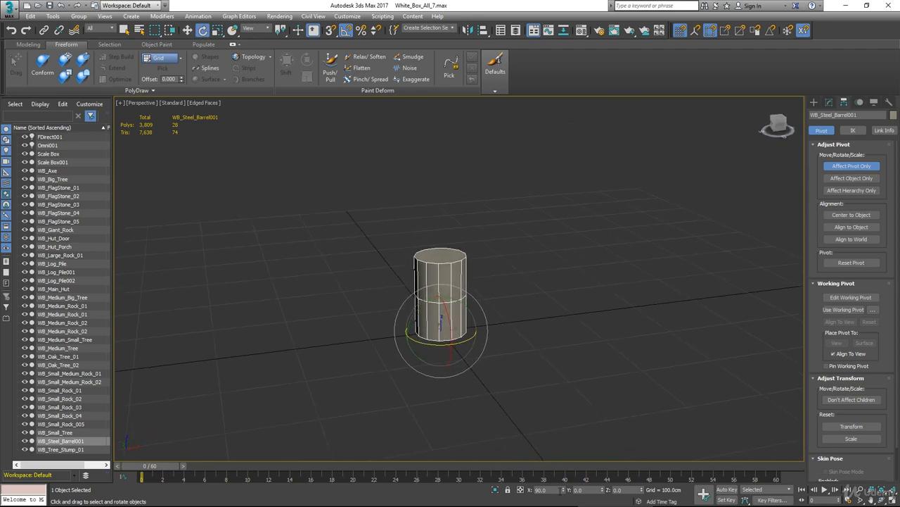
Try to set the barrel pivot's X rotation to 0 and examine its axis orientation
left_click_drag(550, 490, 536, 491)
type("0")
middle_click_drag(501, 395, 474, 408, "alt")
left_click(475, 409)
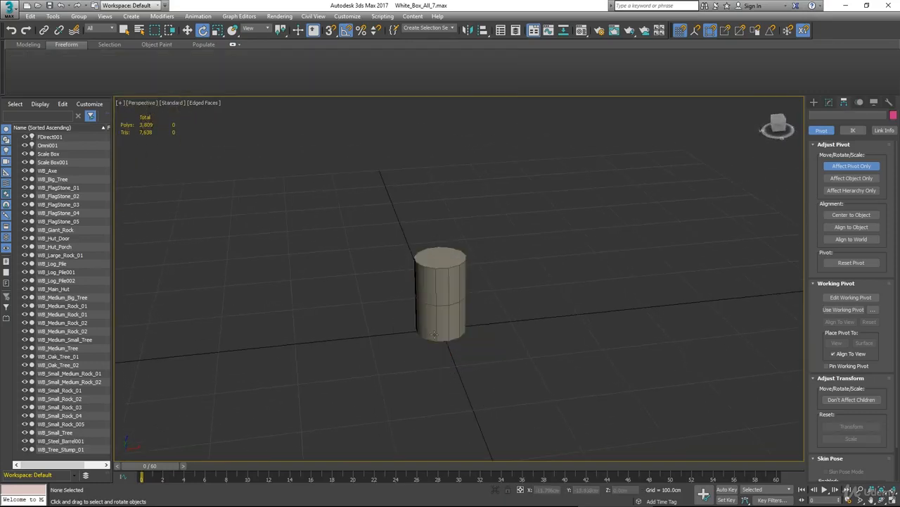
left_click(459, 303)
middle_click_drag(458, 302, 411, 339, "alt")
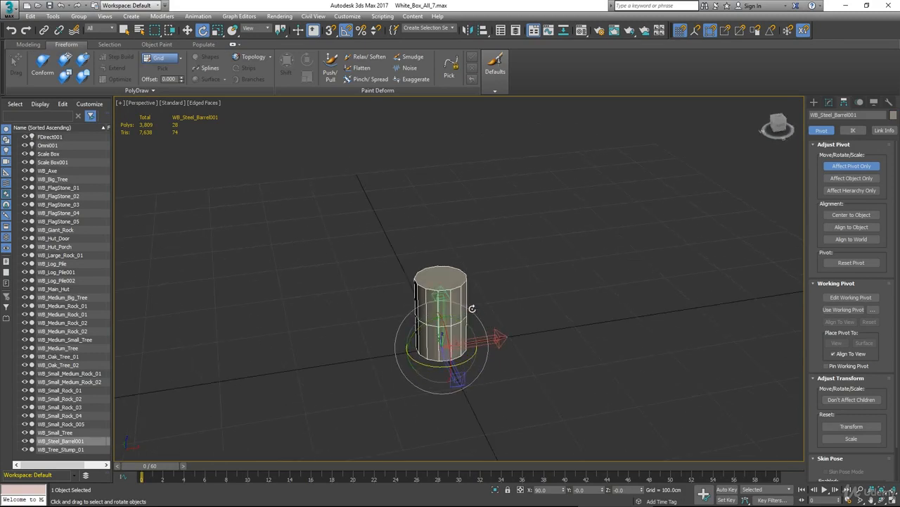
middle_click_drag(560, 280, 380, 195, "alt")
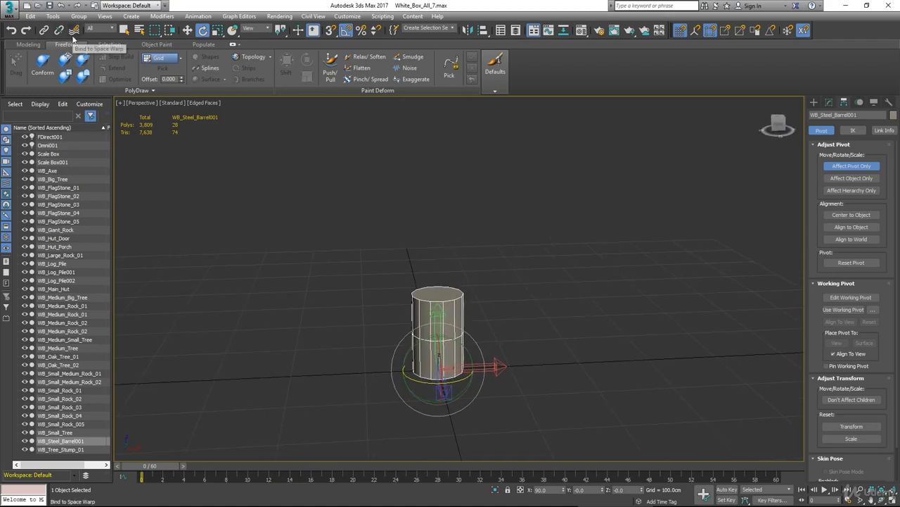
Save only the selected barrel as WB_Steel_Barrel01 in the Meshes folder inside TAG_Raw_Project_Files
left_click(15, 10)
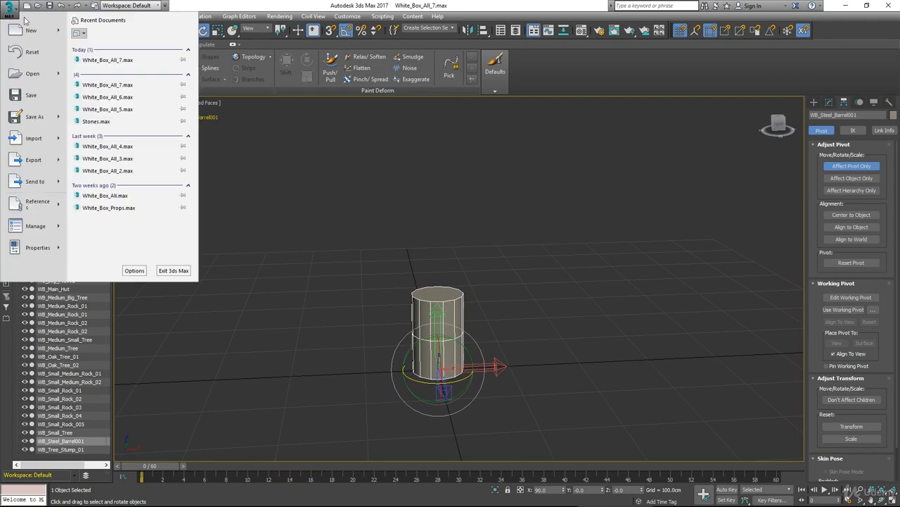
mouse_move(31, 117)
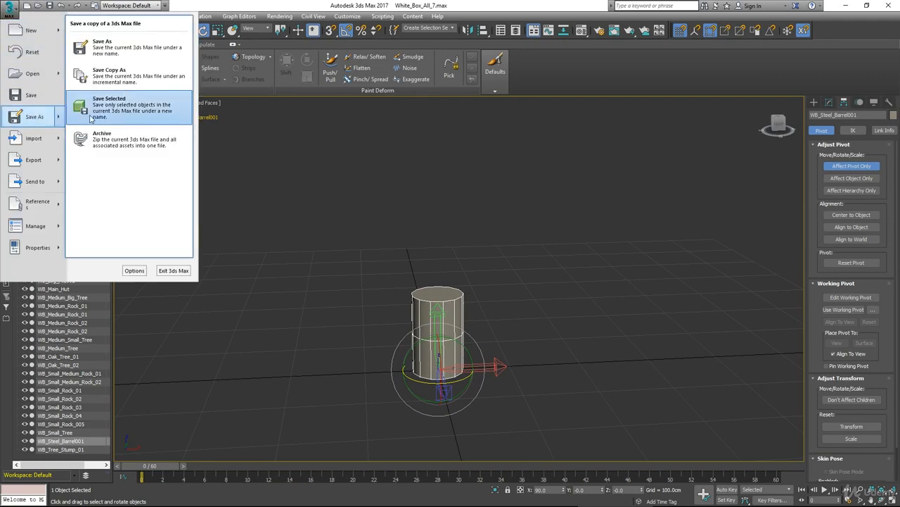
left_click(110, 105)
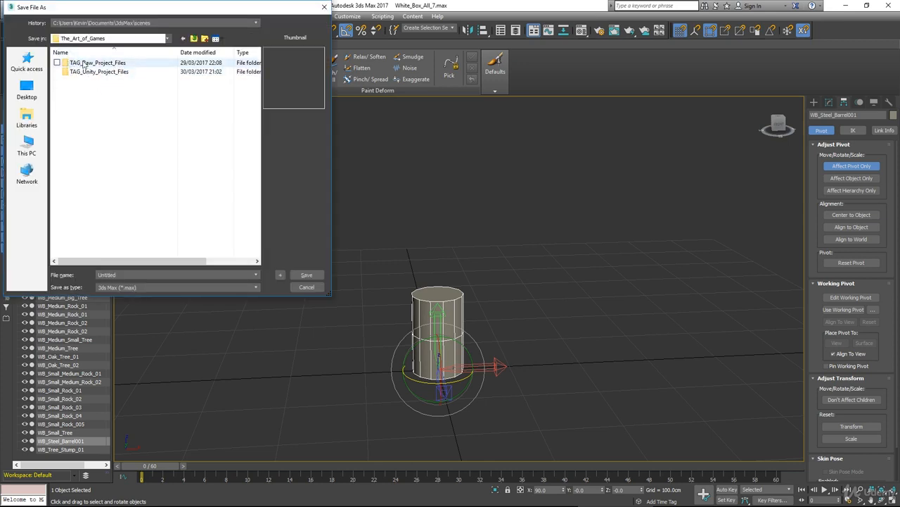
double_click(81, 65)
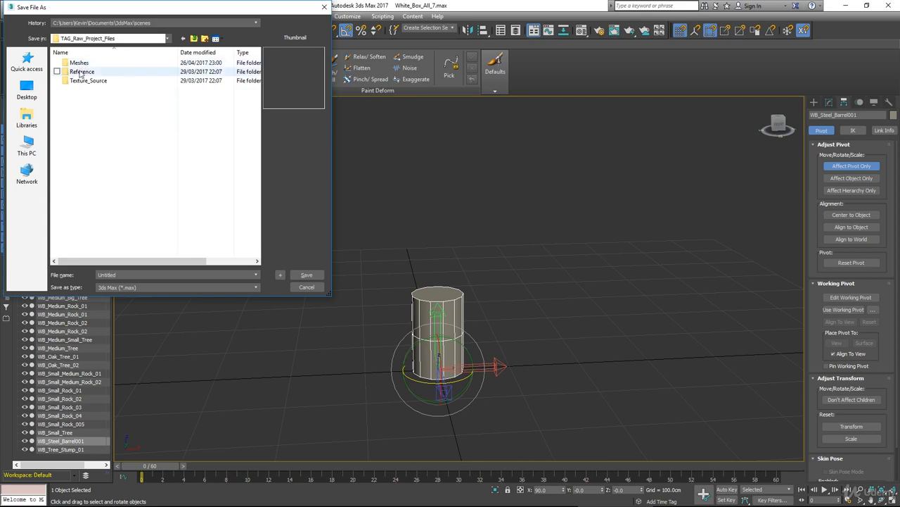
left_click(81, 66)
double_click(80, 64)
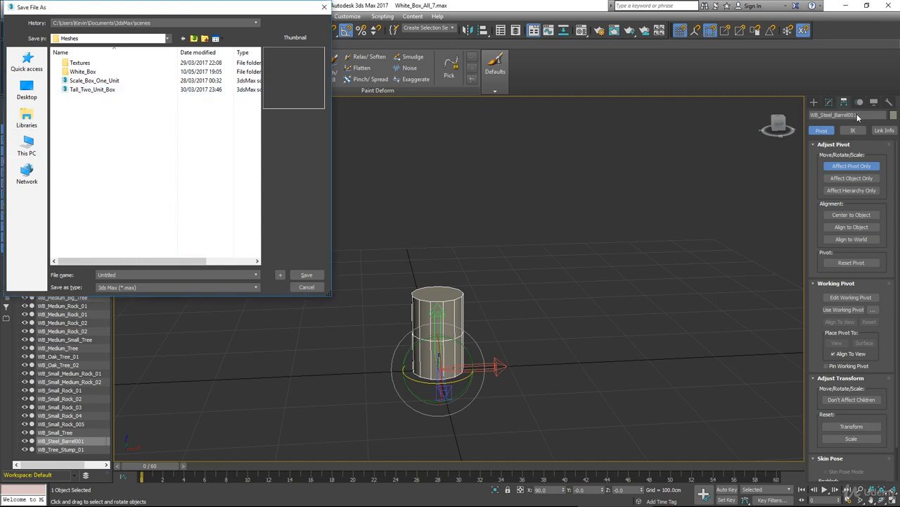
double_click(135, 274)
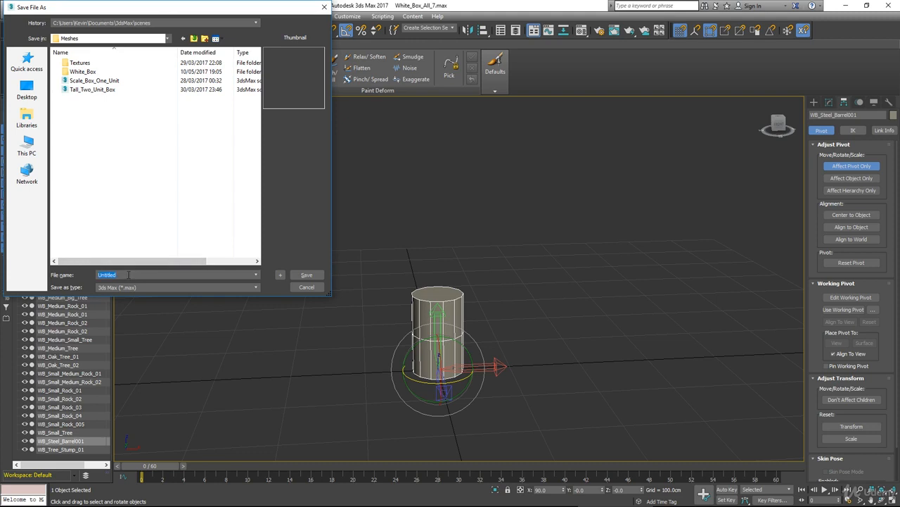
type("WB_Steel_Barrel01")
left_click(307, 275)
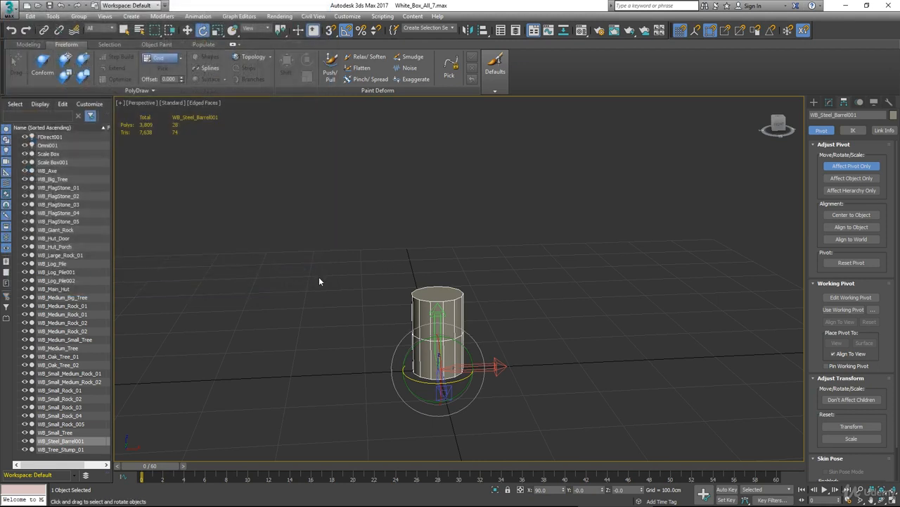
Move the steel barrel's pivot about 301 cm along the X axis, away from the barrel
scroll(318, 277, "down", 5)
middle_click_drag(311, 280, 347, 278)
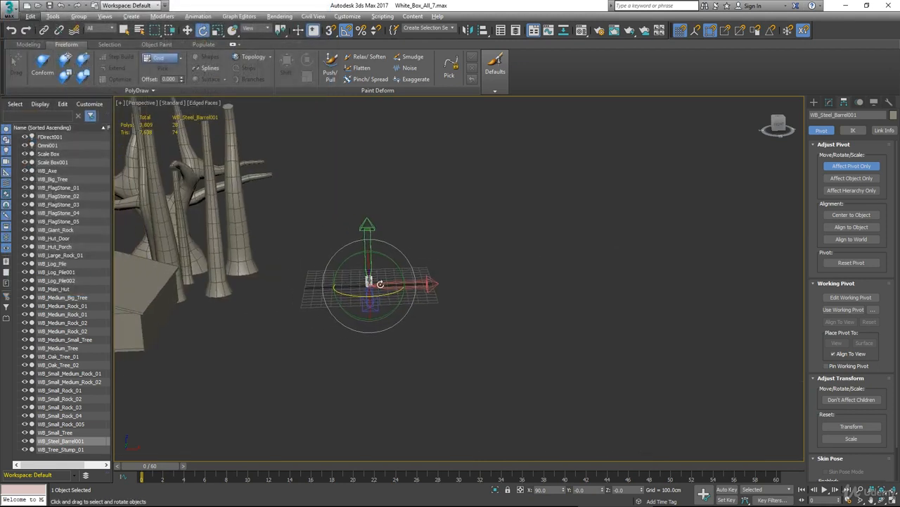
left_click(188, 30)
middle_click_drag(310, 219, 279, 241, "alt")
left_click(399, 326)
left_click(344, 273)
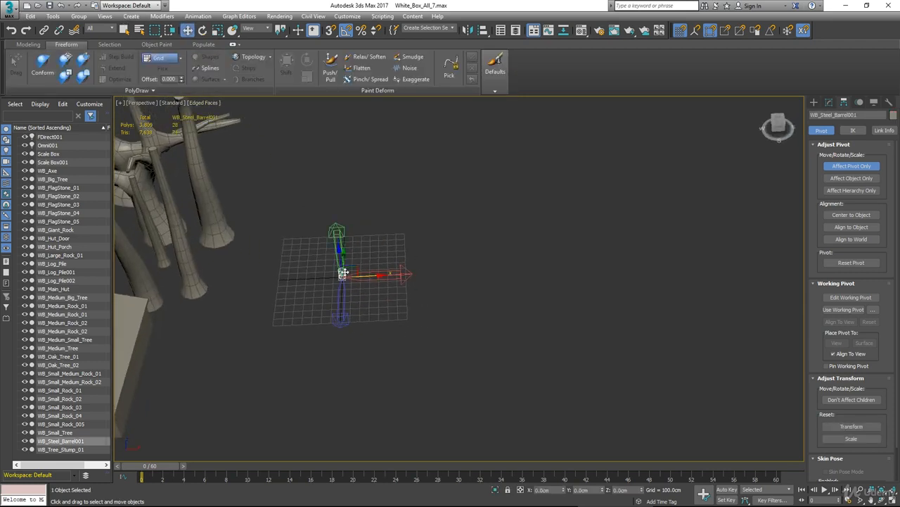
left_click_drag(379, 277, 405, 275)
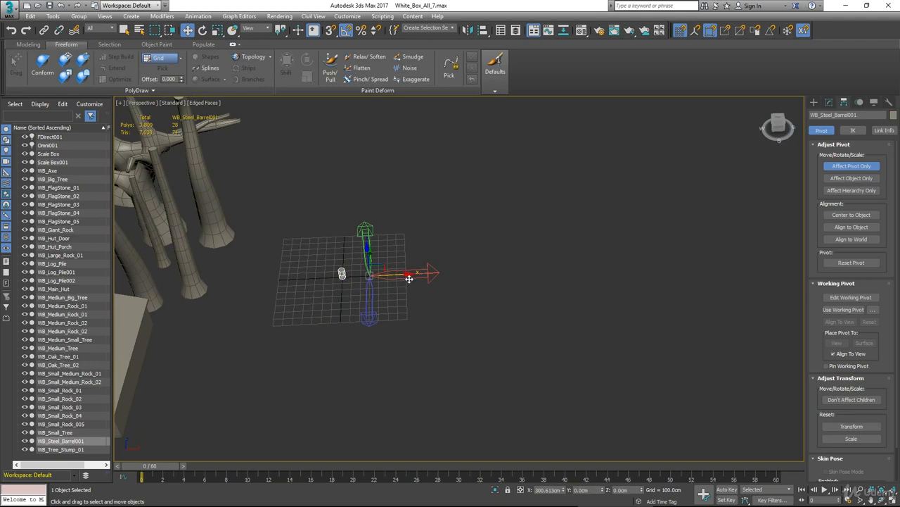
Undo the last pivot move, then with Affect Pivot Only off move the steel barrel about 4161 cm along the X axis
key("ctrl+z")
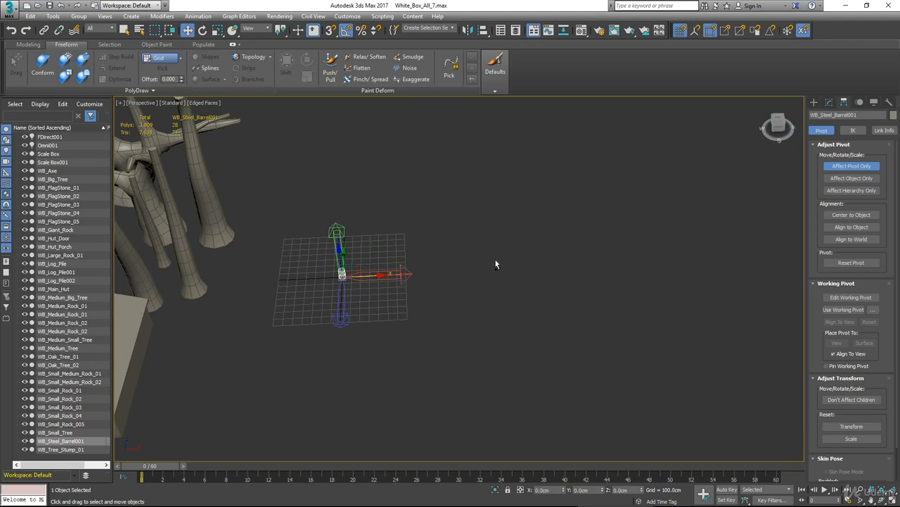
left_click(844, 168)
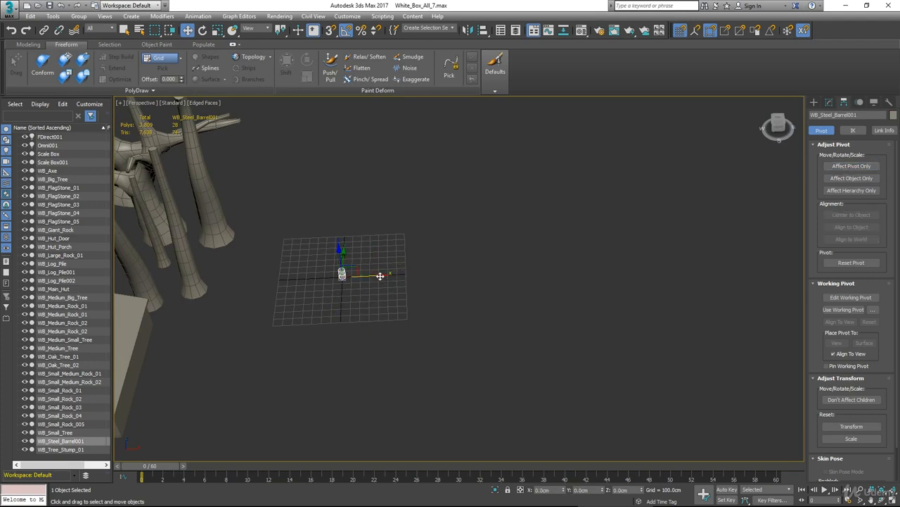
left_click_drag(380, 277, 741, 288)
middle_click_drag(232, 266, 276, 264, "alt")
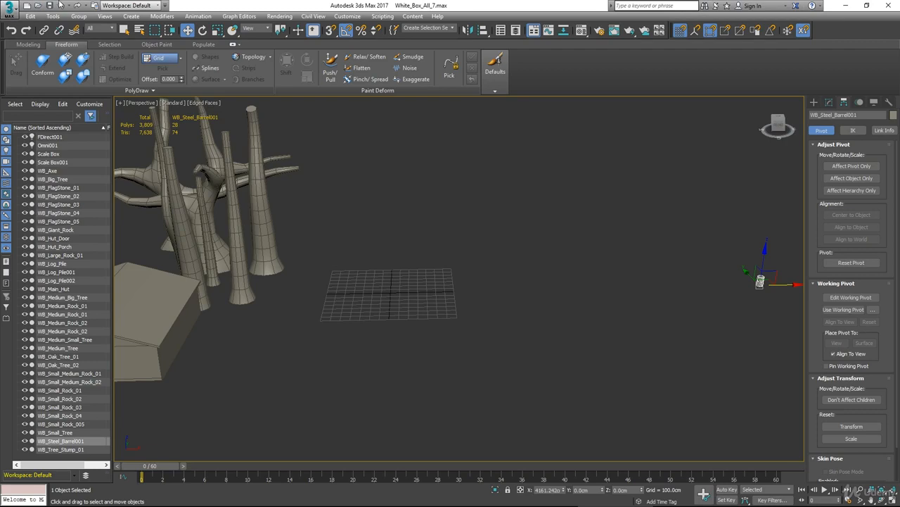
Open the WB_Steel_Barrel01 scene file from the Meshes folder
left_click(12, 12)
left_click(32, 69)
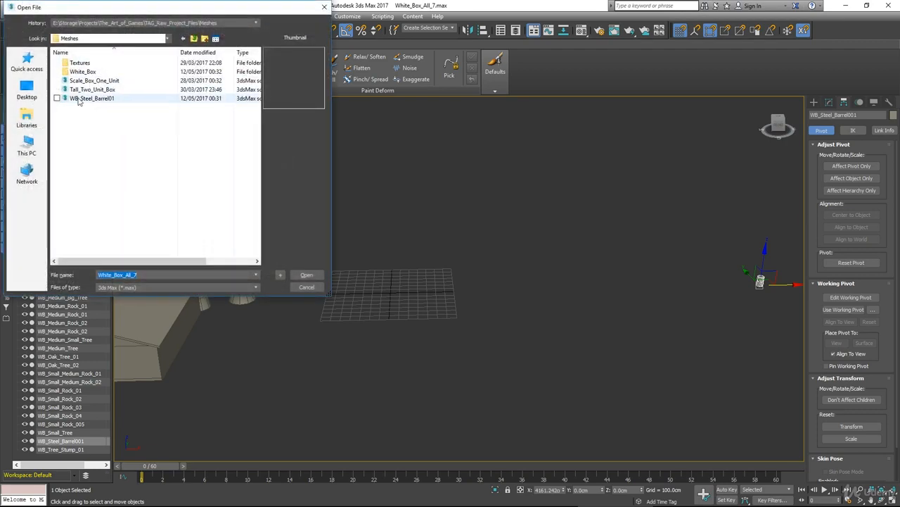
left_click(88, 99)
left_click(307, 274)
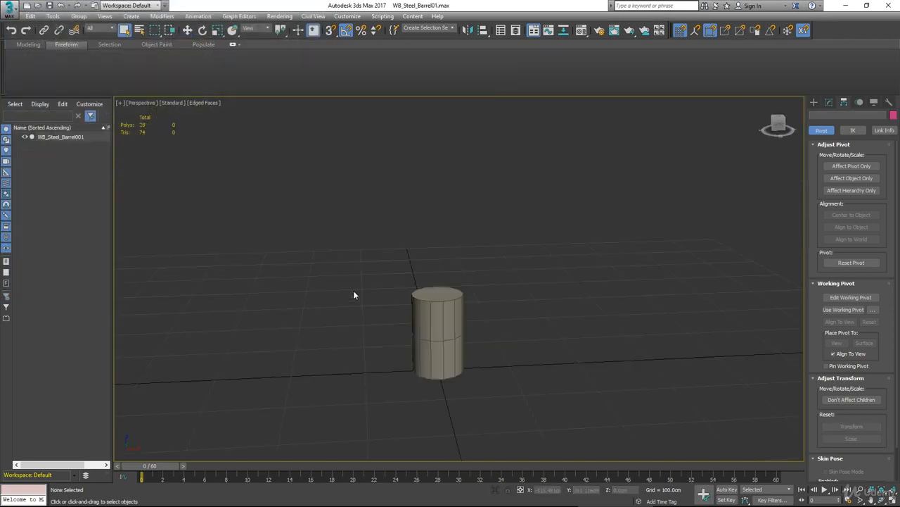
Select the steel barrel and examine its placement and pivot relative to the grid origin
scroll(418, 321, "down", 10)
scroll(422, 315, "up", 5)
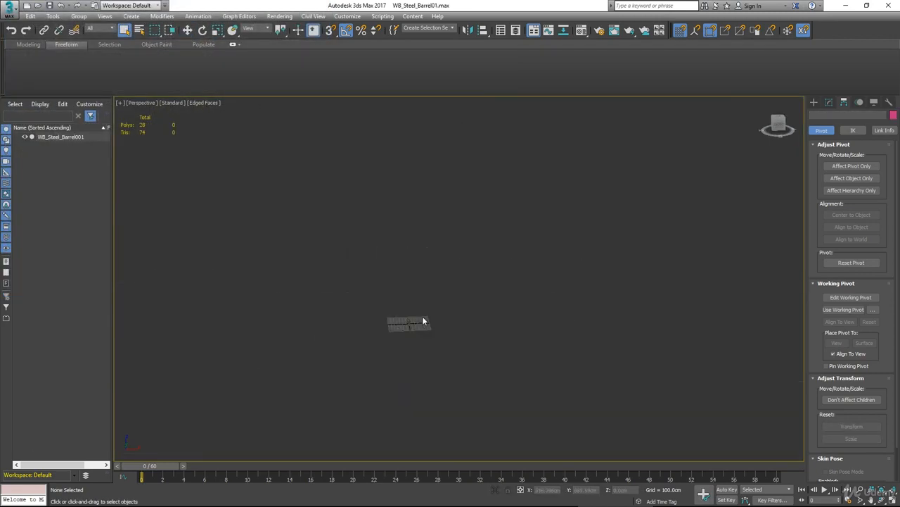
middle_click_drag(420, 328, 241, 422)
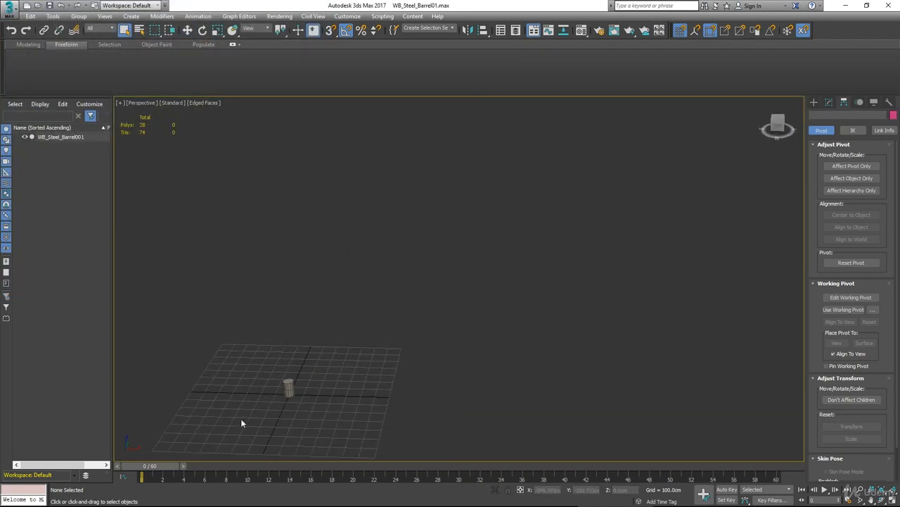
left_click(291, 386)
middle_click_drag(463, 392, 544, 334)
scroll(394, 357, "up", 6)
middle_click_drag(285, 291, 352, 327)
scroll(352, 314, "up", 5)
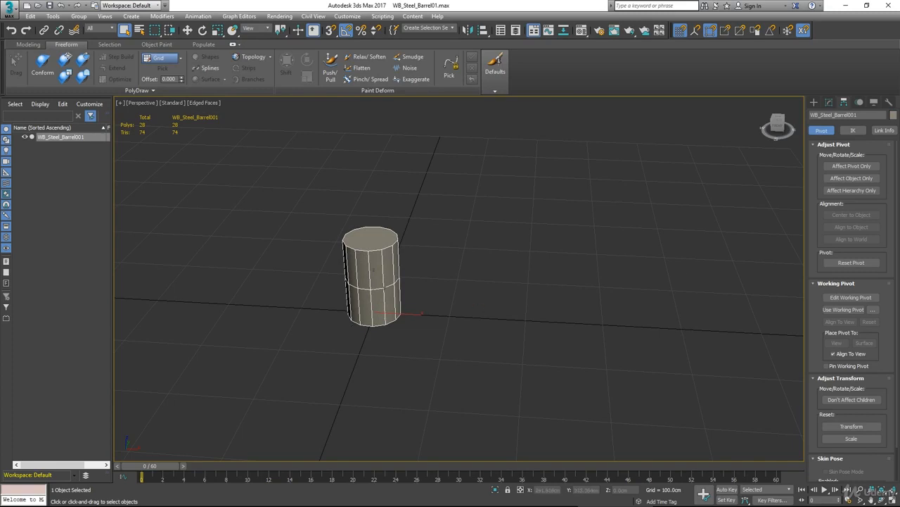
middle_click_drag(432, 278, 491, 271, "alt")
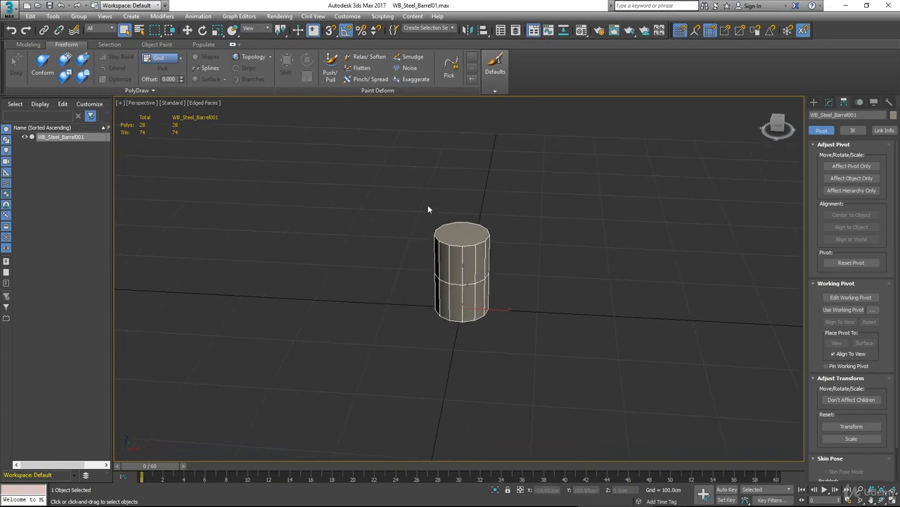
scroll(427, 252, "down", 8)
scroll(426, 251, "up", 10)
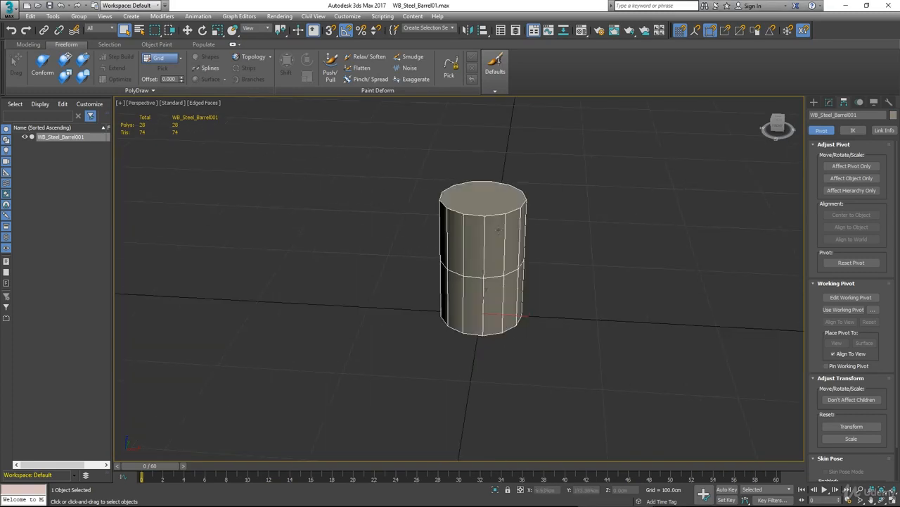
middle_click_drag(540, 233, 514, 249)
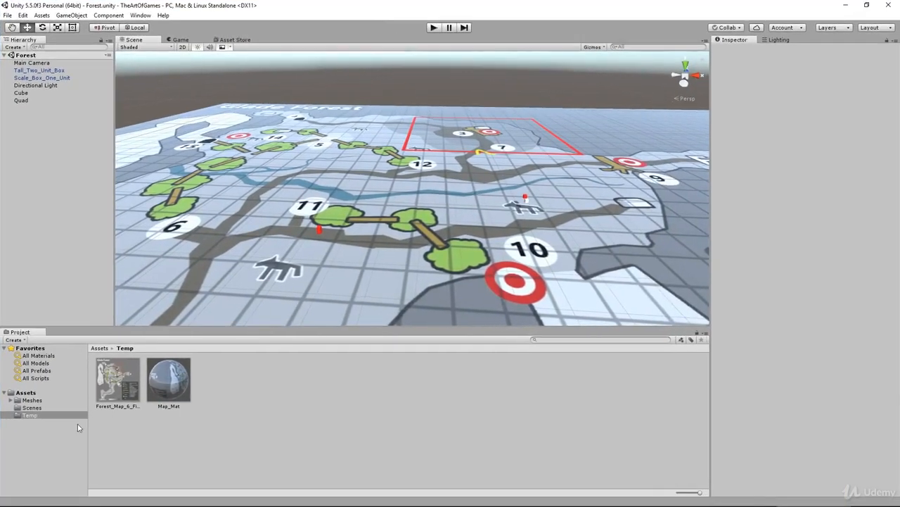
In Unity, import WB_Steel_Barrel01 from the TAG_Raw_Project_Files Meshes folder into the project's Meshes assets using File Explorer
left_click(31, 399)
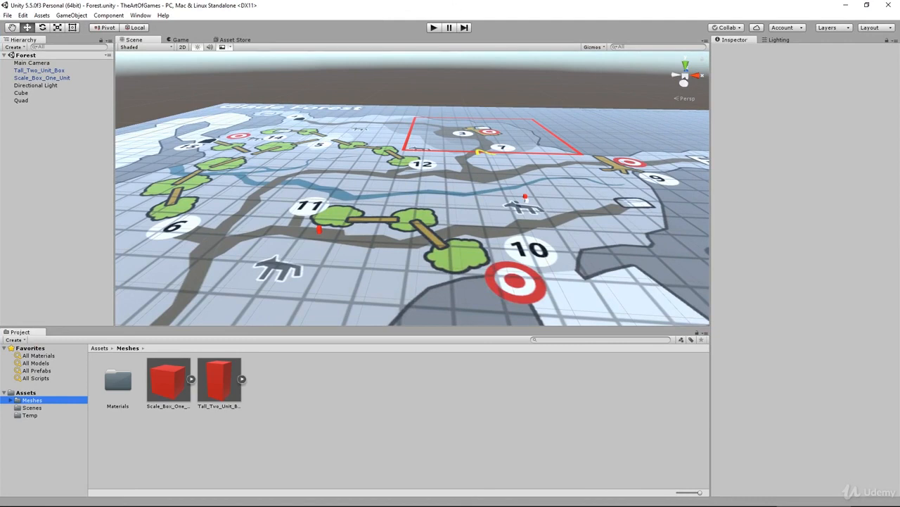
key("super+e")
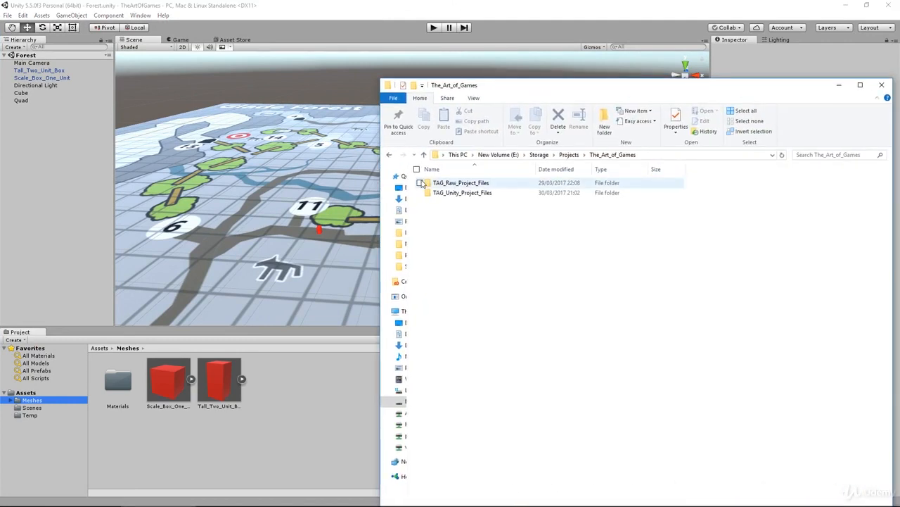
double_click(477, 182)
left_click(442, 183)
double_click(441, 183)
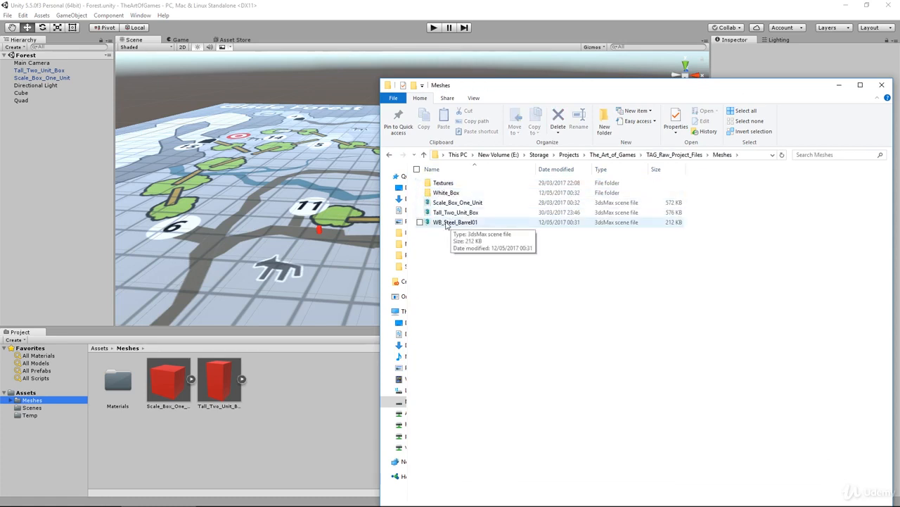
left_click_drag(454, 224, 301, 392)
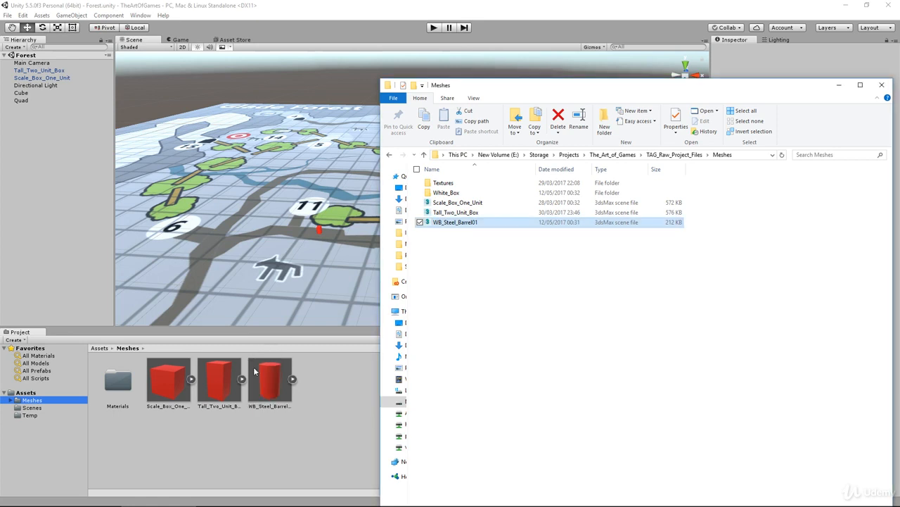
left_click_drag(551, 94, 899, 87)
Place the WB_Steel_Barrel01 mesh on the map beside marker 3 inside the red square and frame it
middle_click_drag(494, 110, 344, 321)
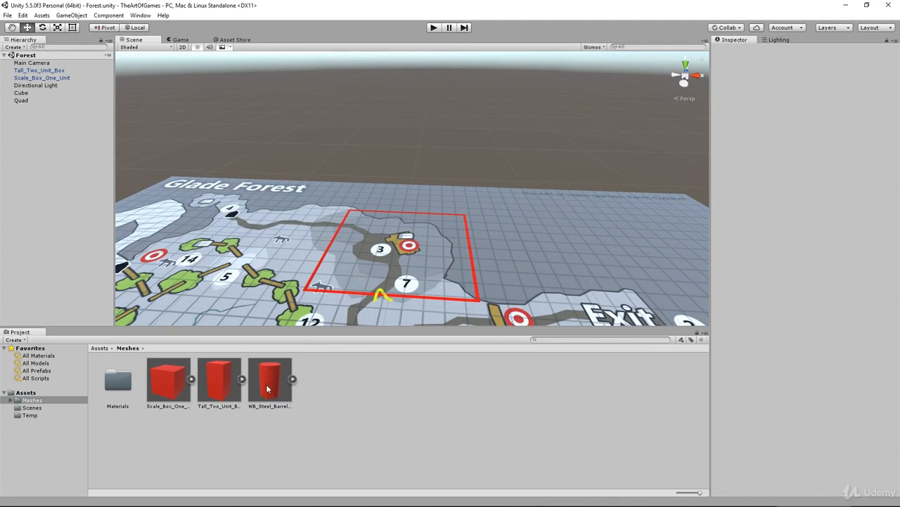
scroll(375, 285, "up", 6)
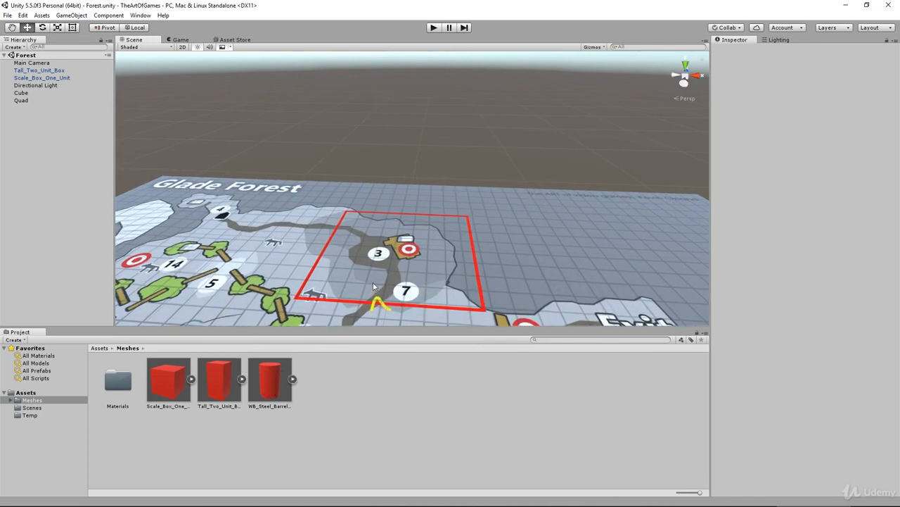
middle_click_drag(375, 283, 448, 136)
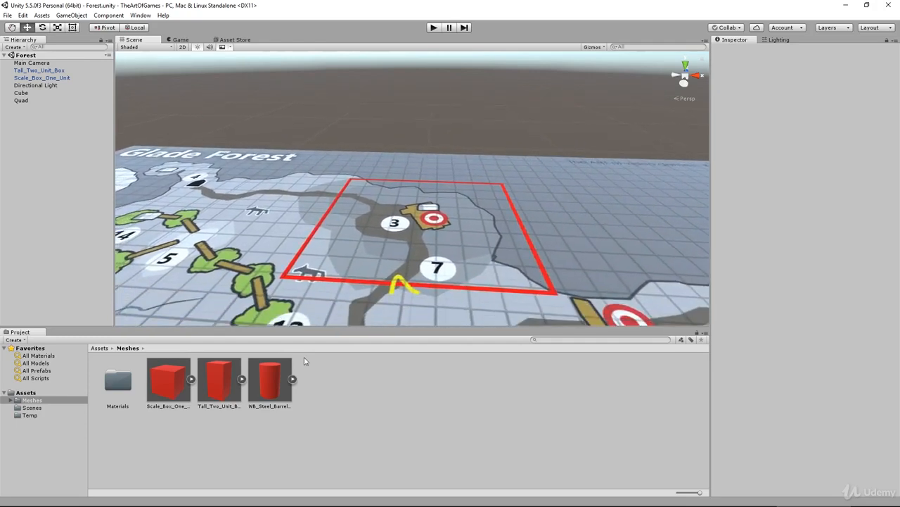
left_click_drag(251, 392, 409, 233)
key("f")
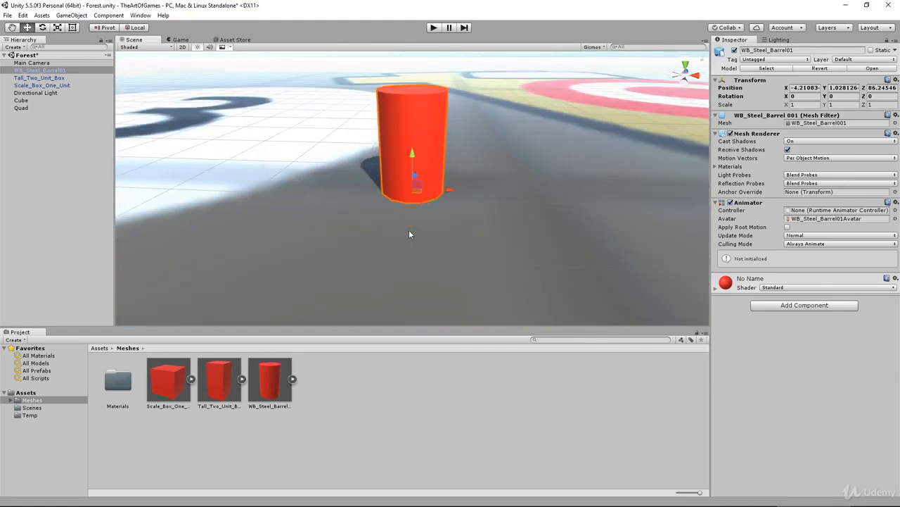
Move the barrel onto the map surface at about X -3.15, Y 0, Z 86.22 and frame it again
scroll(411, 233, "down", 5)
left_click_drag(410, 233, 243, 284, "alt")
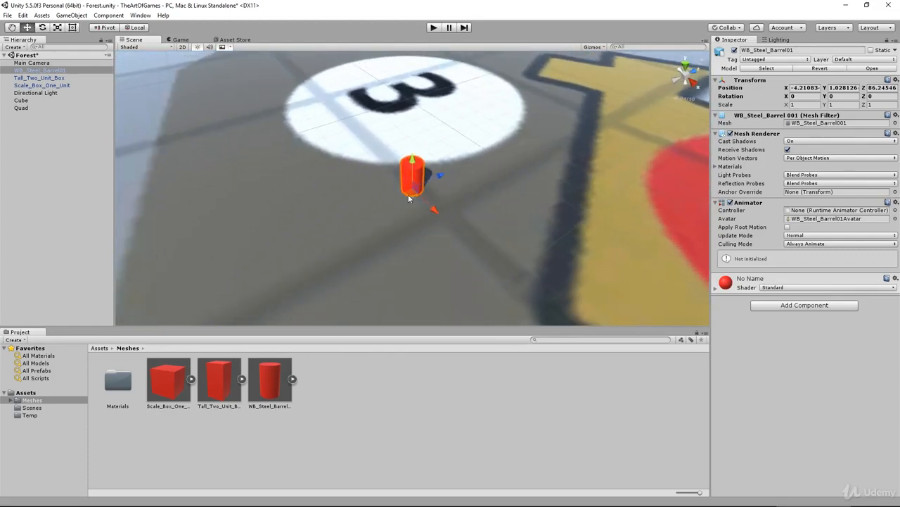
left_click_drag(408, 195, 432, 215)
key("f")
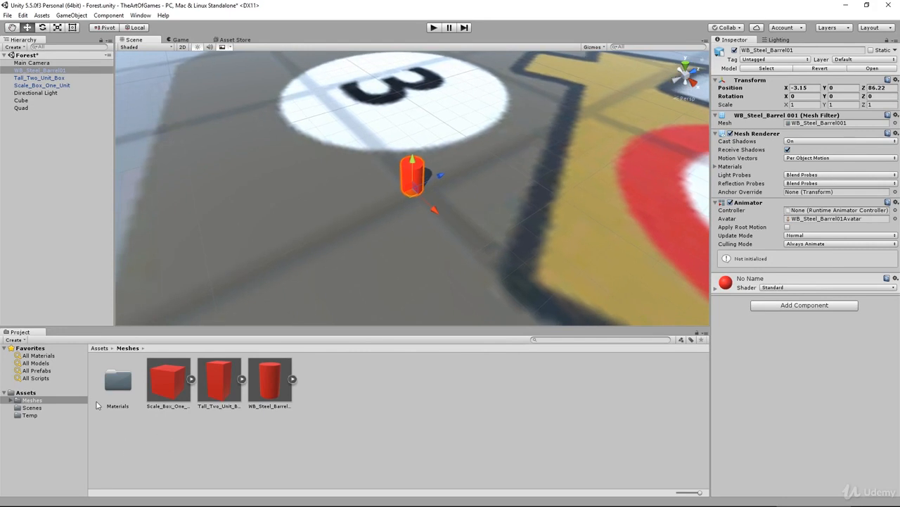
Set the albedo colour of the No Name material in Meshes > Materials to beige, hex CAB697FF
double_click(114, 381)
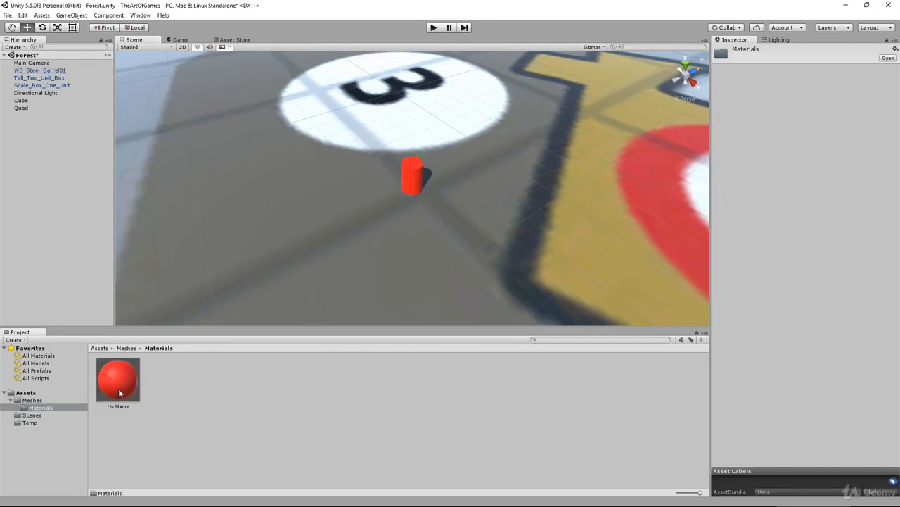
left_click(120, 393)
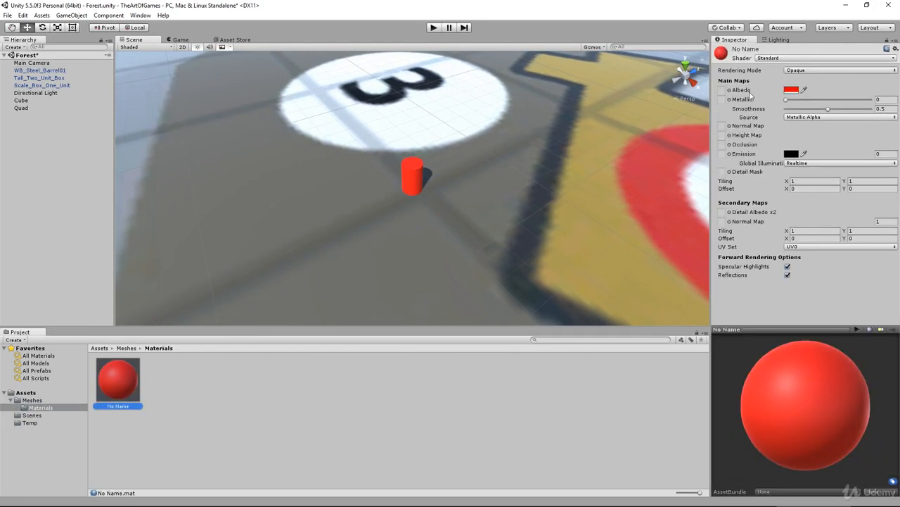
left_click(792, 91)
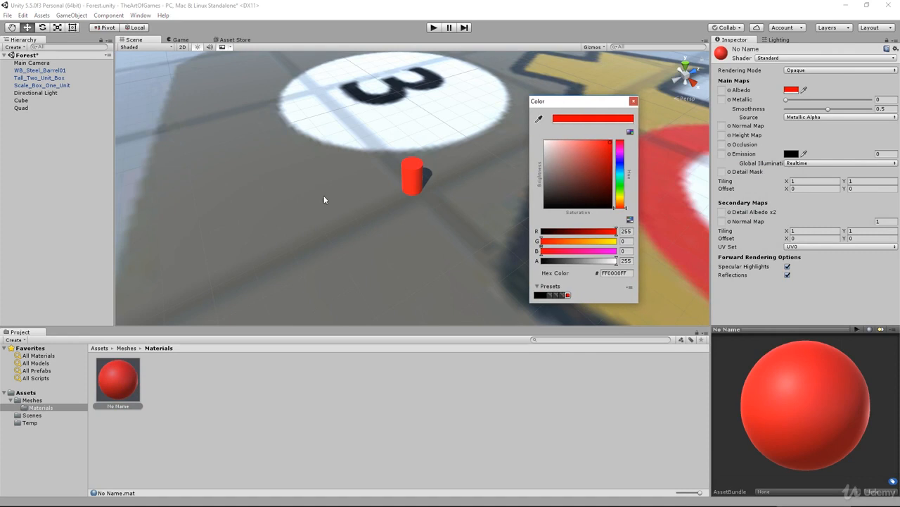
left_click_drag(583, 143, 552, 155)
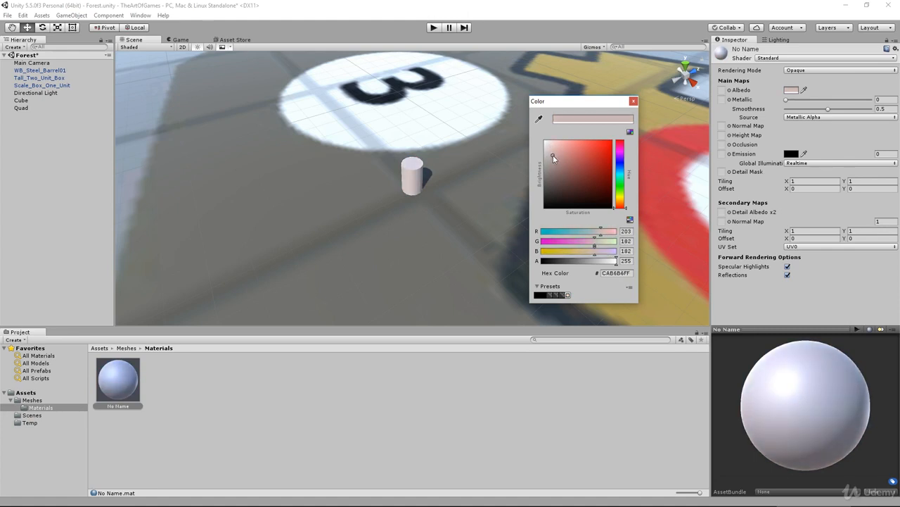
left_click_drag(573, 255, 588, 253)
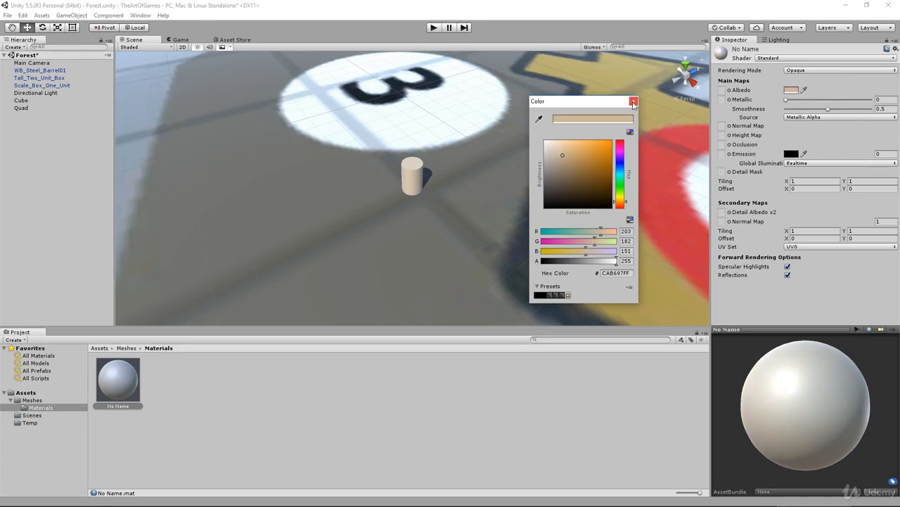
left_click(633, 102)
Select the recoloured barrel in the scene to view it and return to the Meshes asset folder
left_click_drag(467, 227, 606, 204, "alt")
scroll(437, 221, "down", 2)
left_click(415, 184)
middle_click_drag(415, 221, 453, 212)
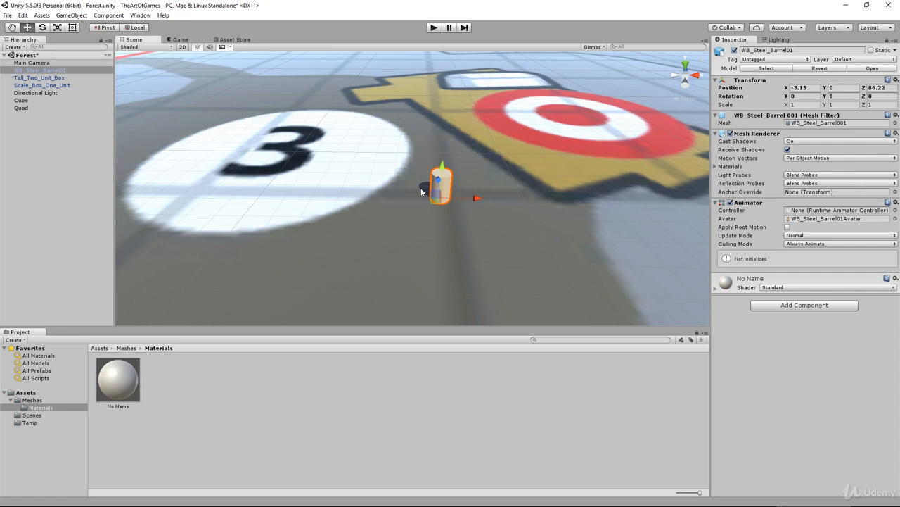
left_click(39, 399)
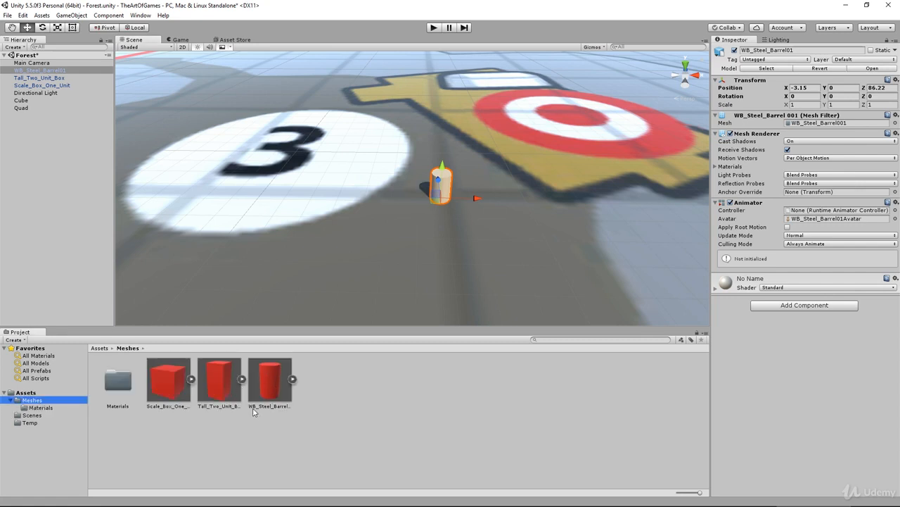
right_click(393, 321)
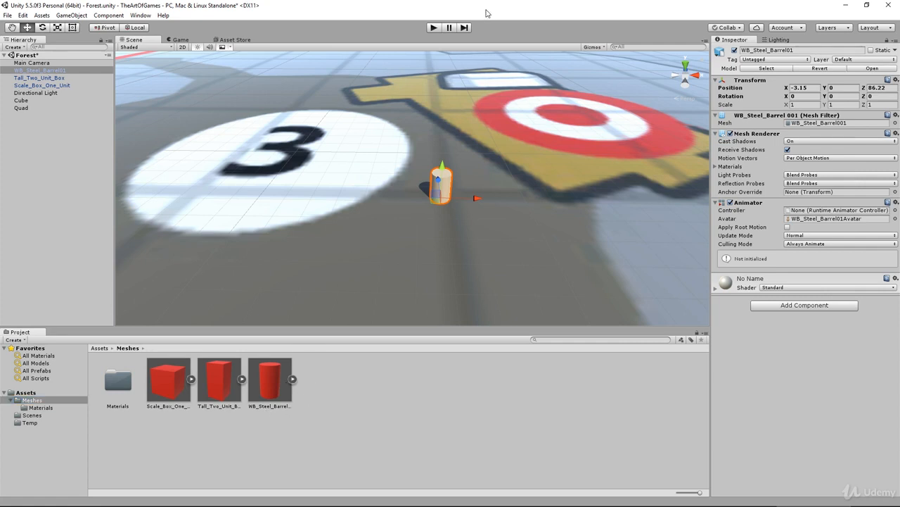
left_click(7, 16)
left_click(5, 5)
left_click(323, 3)
Rename the Quad object in the scene hierarchy as Map_Plane
left_click(21, 109)
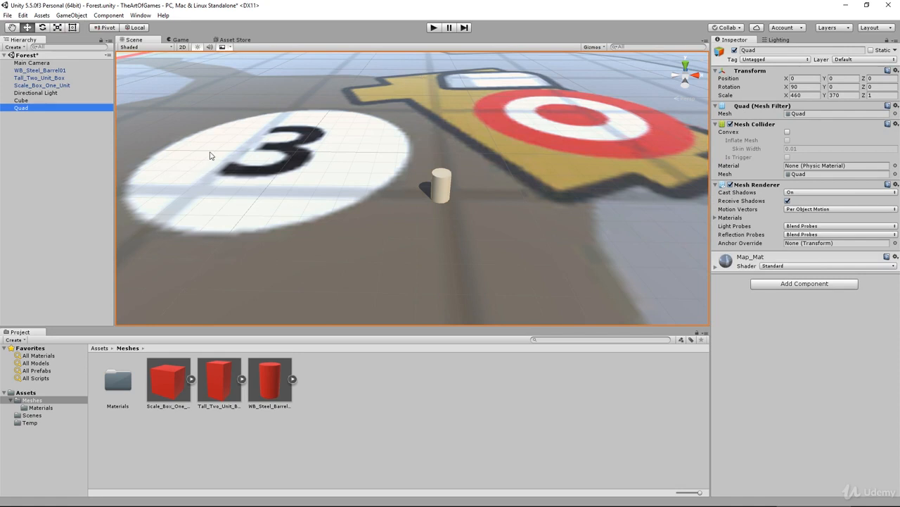
left_click(20, 109)
type("Map_Plane")
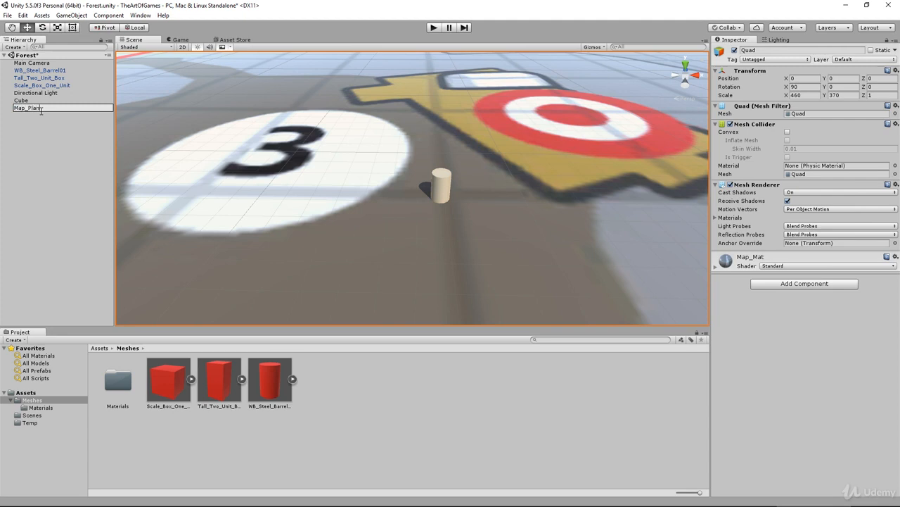
key("Return")
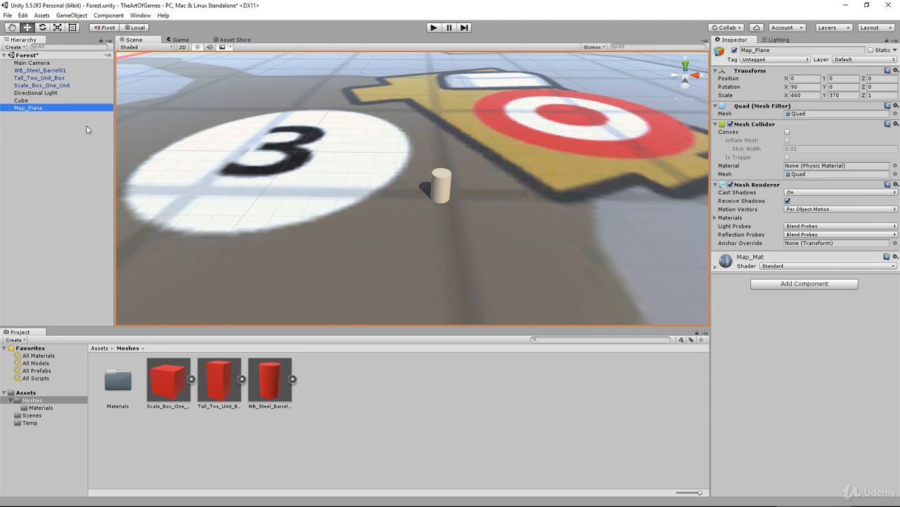
Look over the barrel on the map and save the Forest scene
left_click_drag(259, 240, 290, 211, "alt")
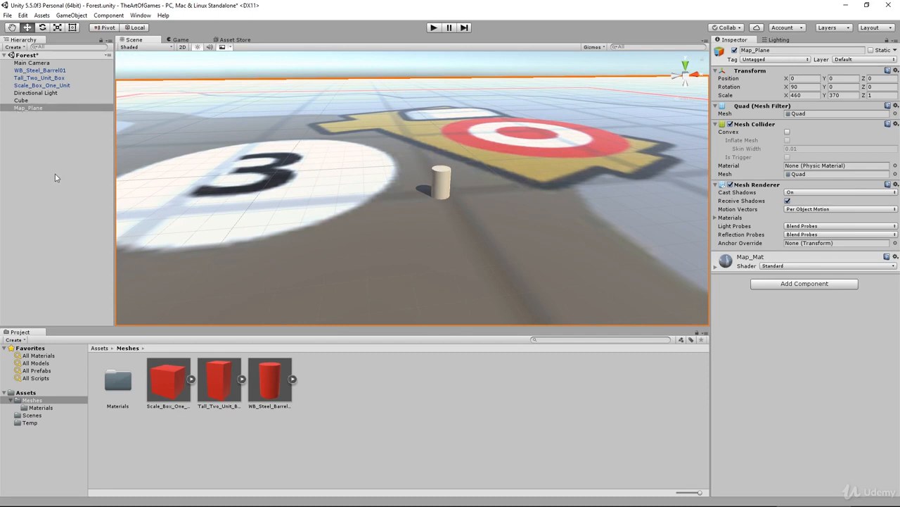
left_click_drag(283, 199, 258, 202, "alt")
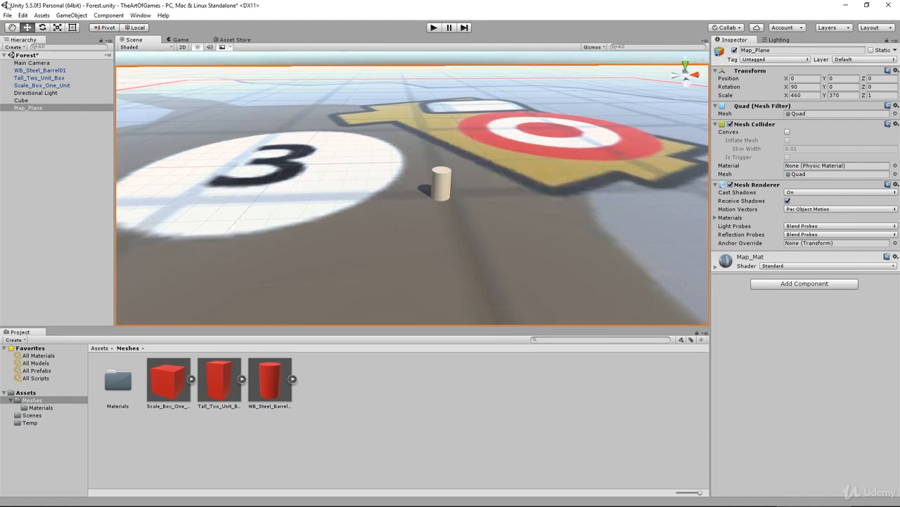
left_click(8, 15)
left_click(30, 52)
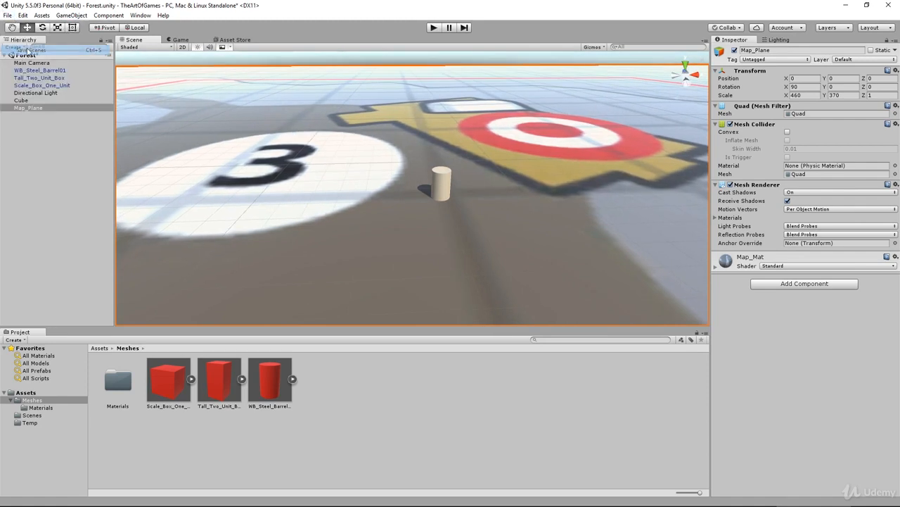
Save the Unity project
left_click(8, 14)
left_click(39, 99)
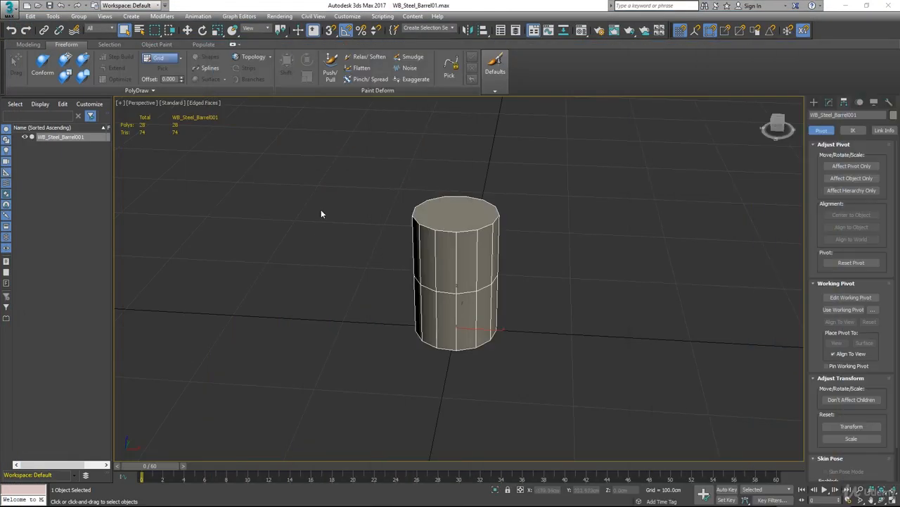
In 3ds Max, save the changes to the steel barrel file and open White_Box_All_7.max, continuing past the missing DLLs
scroll(321, 214, "down", 5)
middle_click_drag(323, 210, 402, 211)
scroll(415, 221, "up", 1)
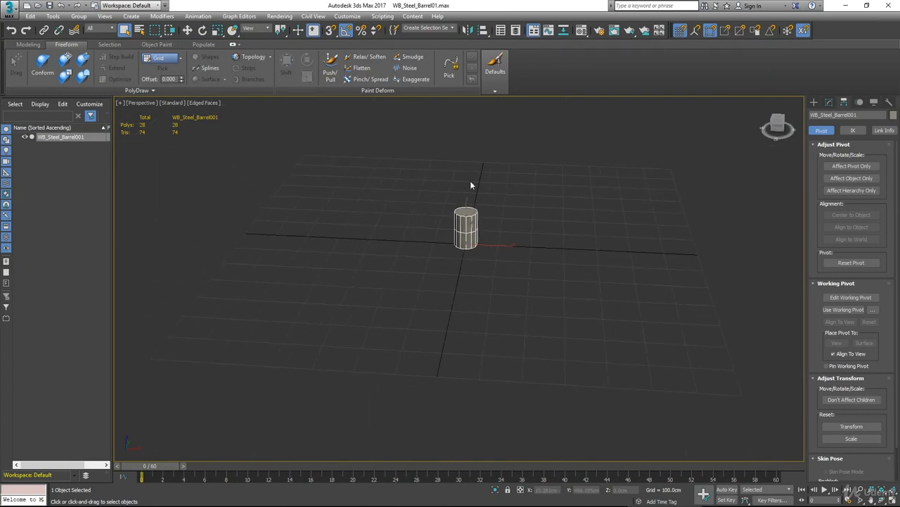
left_click(9, 9)
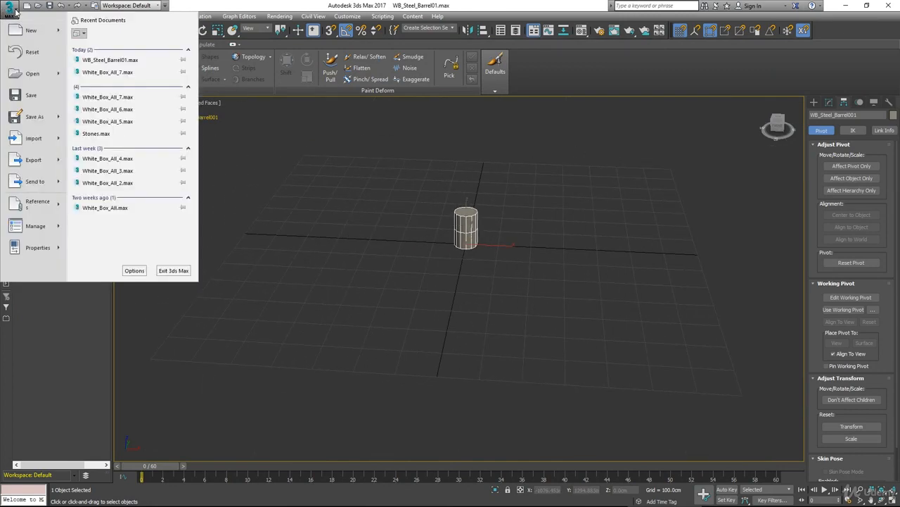
left_click(107, 71)
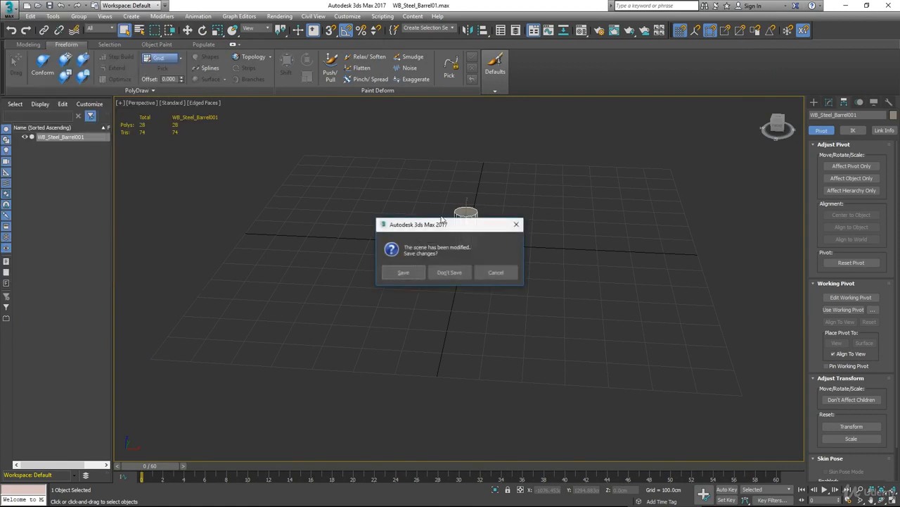
left_click(416, 276)
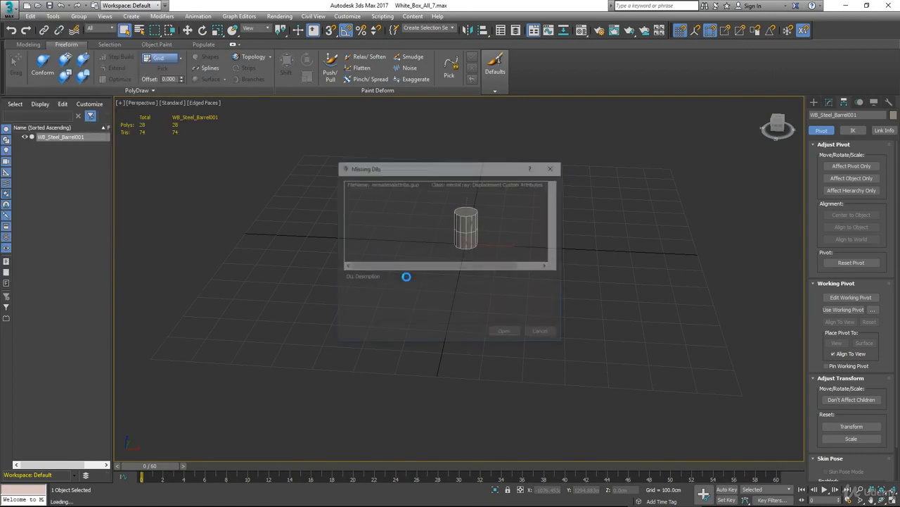
left_click(508, 334)
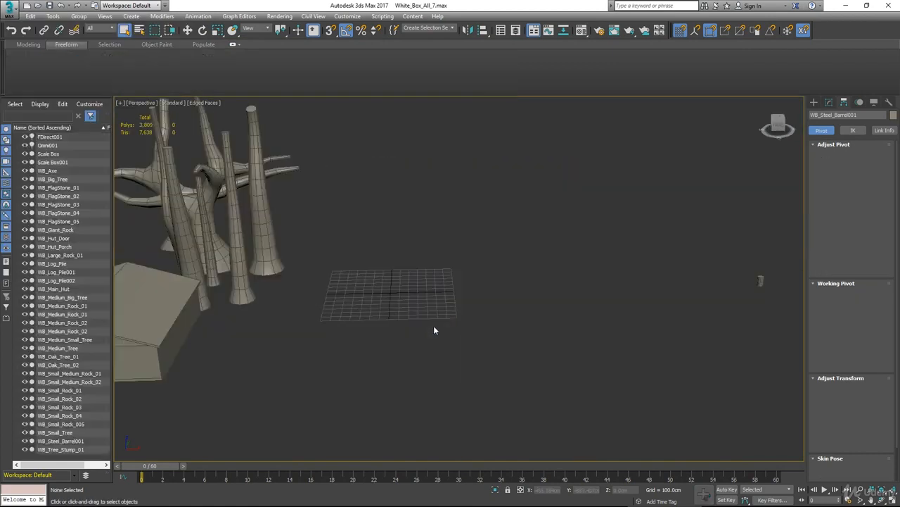
Move WB_Steel_Barrel001 along the X axis to about 3599 cm, closer to the origin grid
middle_click_drag(264, 261, 235, 255)
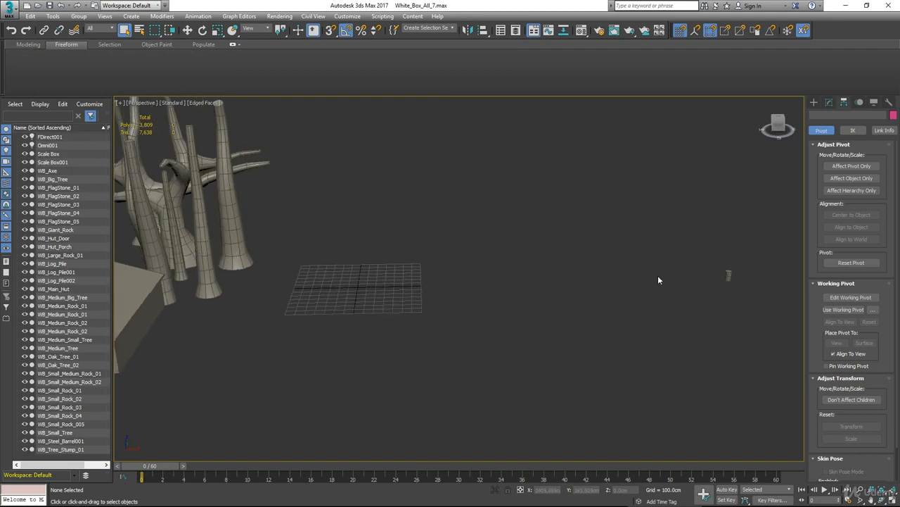
left_click(727, 272)
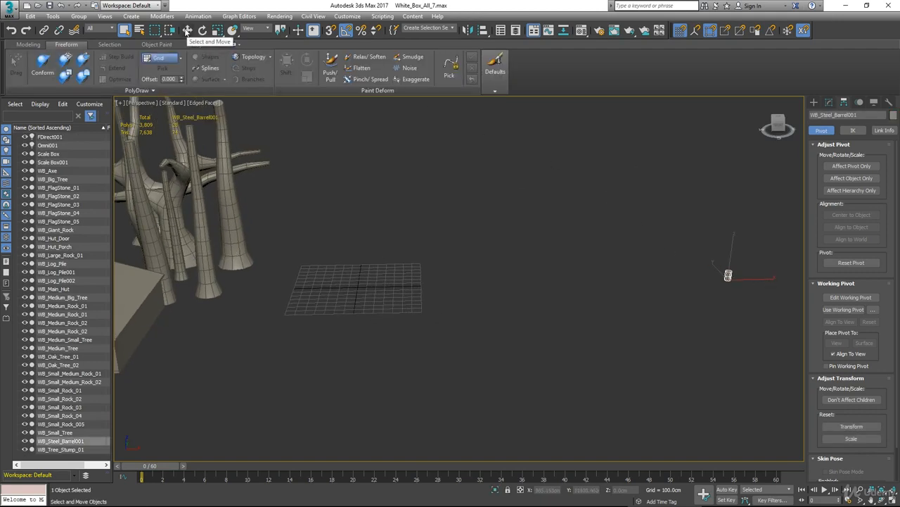
left_click(187, 30)
left_click_drag(766, 280, 718, 280)
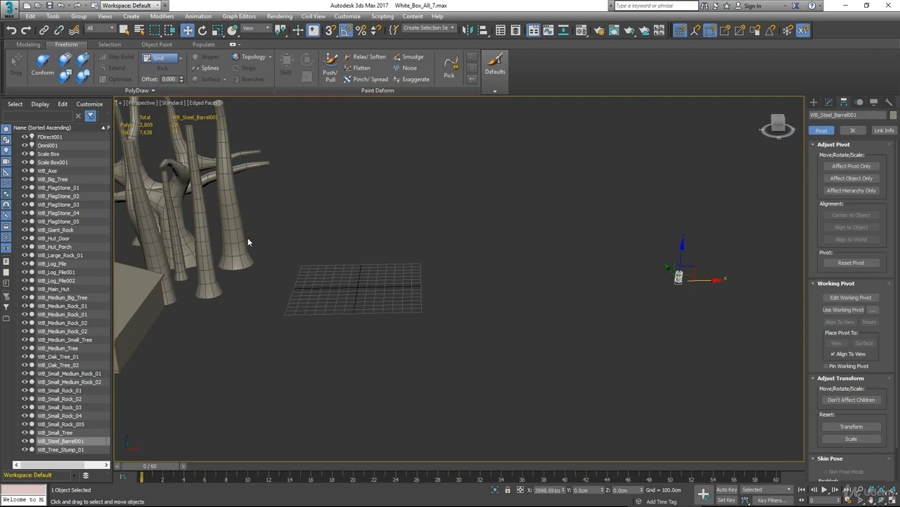
Select WB_Oak_Tree_01 behind the hut and set its absolute world position to X 0, Y 0, Z 0
middle_click_drag(247, 242, 429, 214)
scroll(348, 242, "down", 3)
scroll(357, 242, "up", 5)
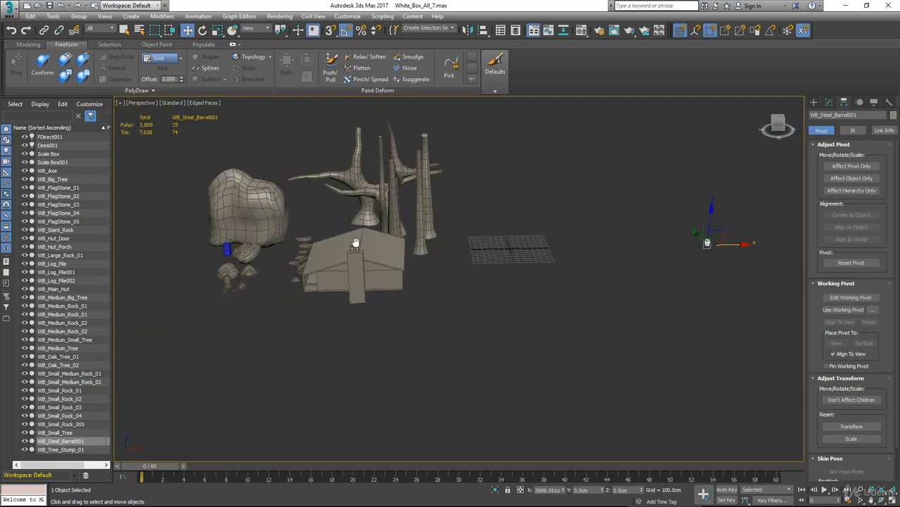
left_click(379, 185)
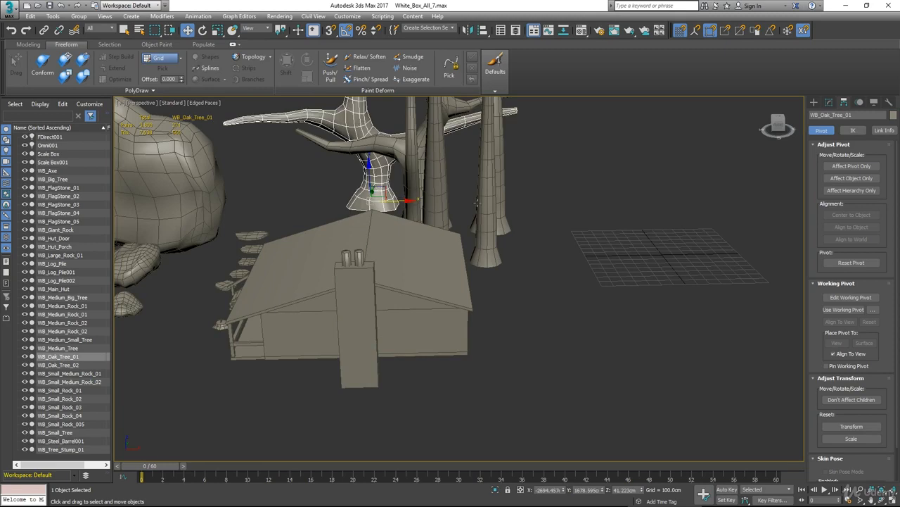
middle_click_drag(379, 185, 457, 230, "alt")
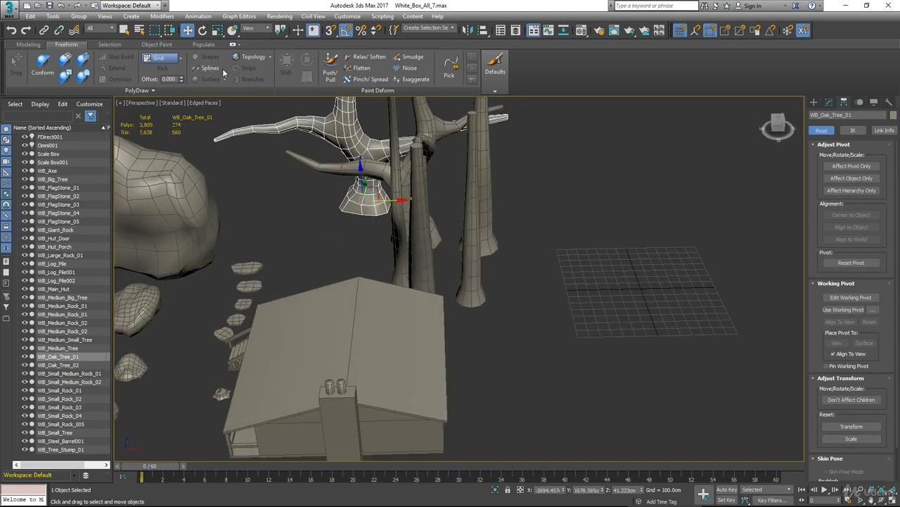
right_click(188, 32)
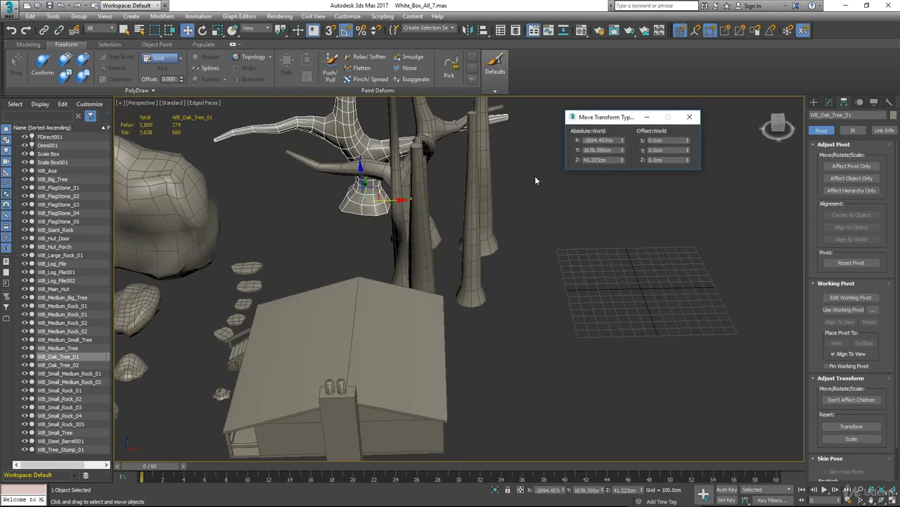
double_click(615, 139)
type("0")
key("Tab")
type("0")
key("Tab")
type("0")
key("Tab")
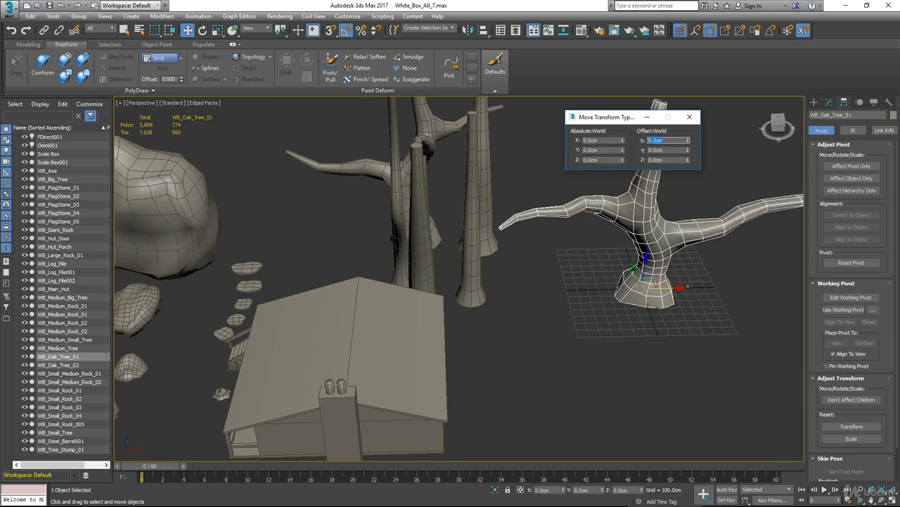
left_click(689, 117)
Save only the selected WB_Oak_Tree_01 as a new 3ds Max file named WB_Oak_Tree_01 in the Meshes folder
key("z")
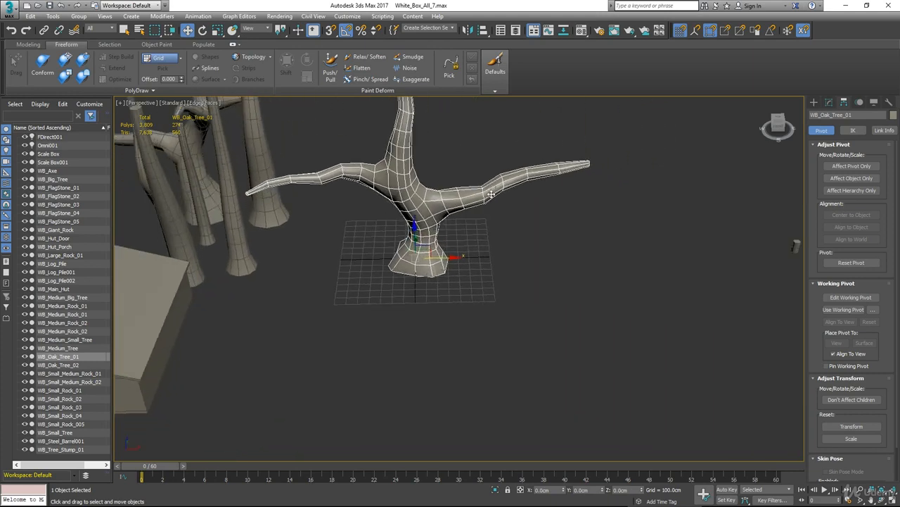
scroll(492, 194, "up", 4)
left_click(505, 276)
left_click(323, 218)
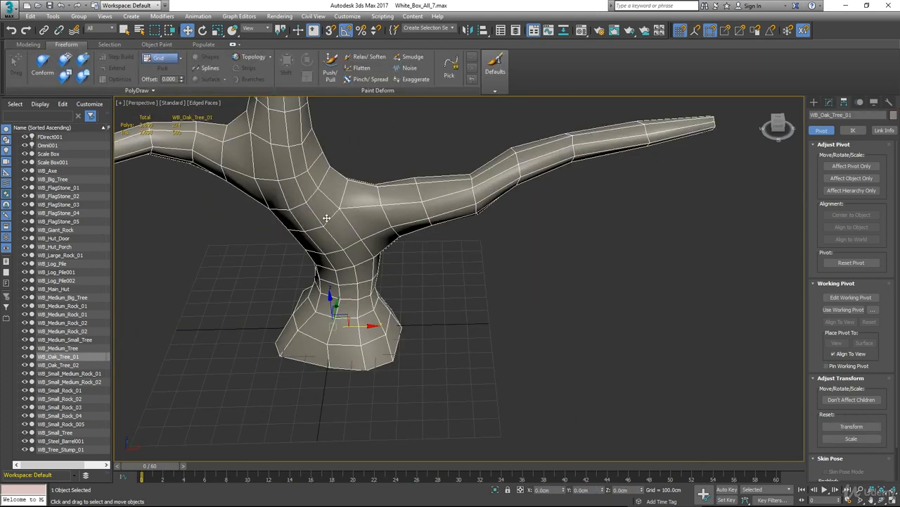
scroll(373, 232, "up", 2)
scroll(398, 281, "up", 2)
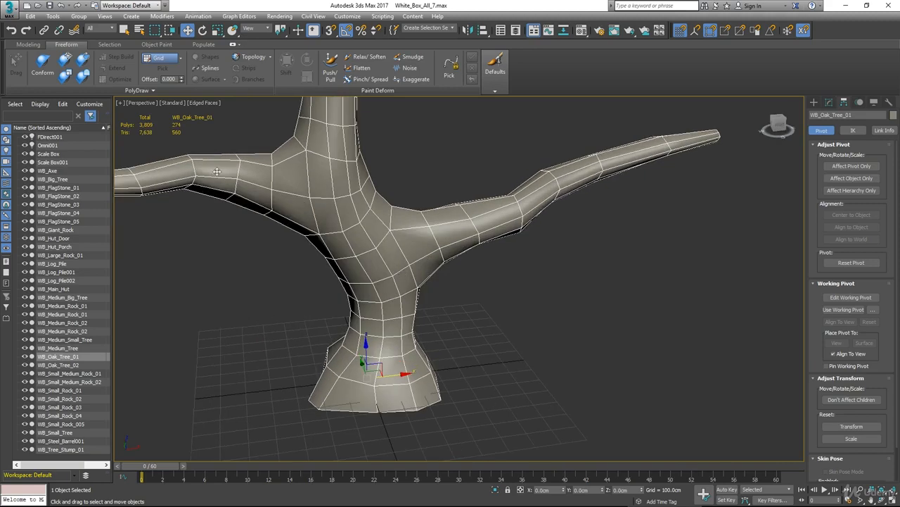
left_click(13, 8)
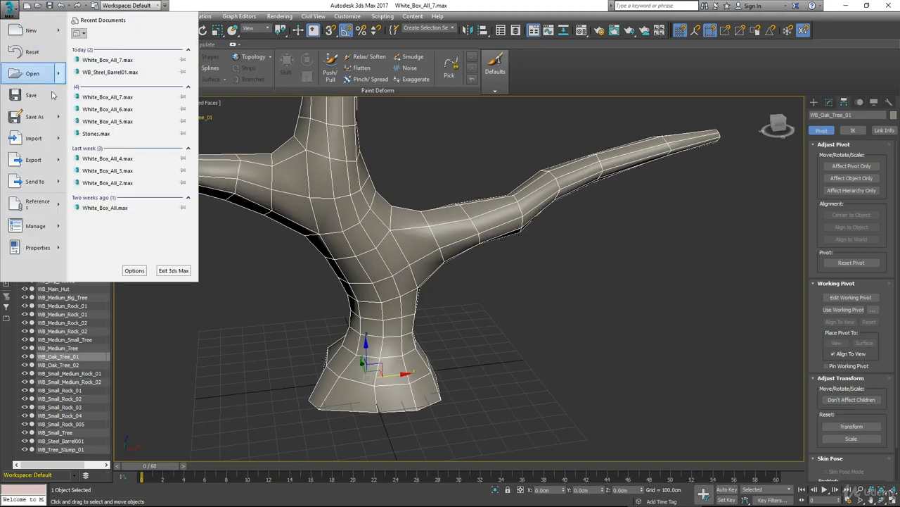
mouse_move(40, 117)
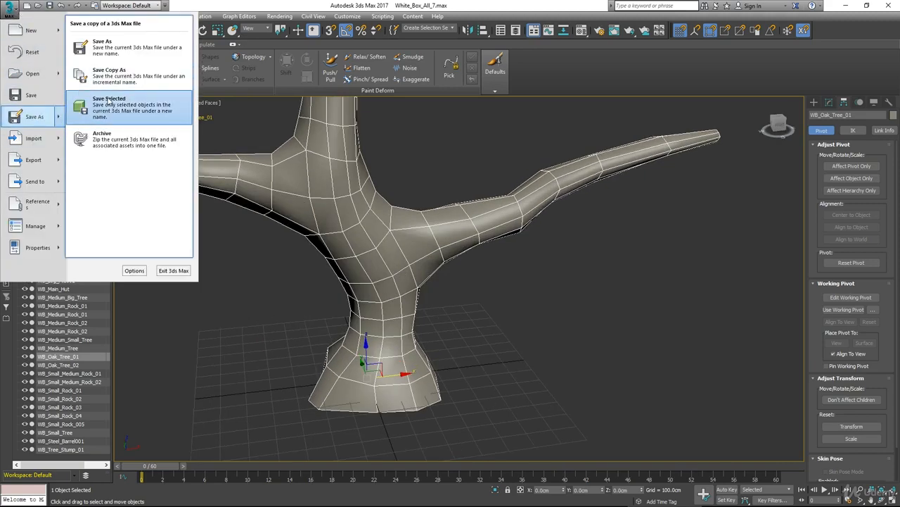
left_click(116, 103)
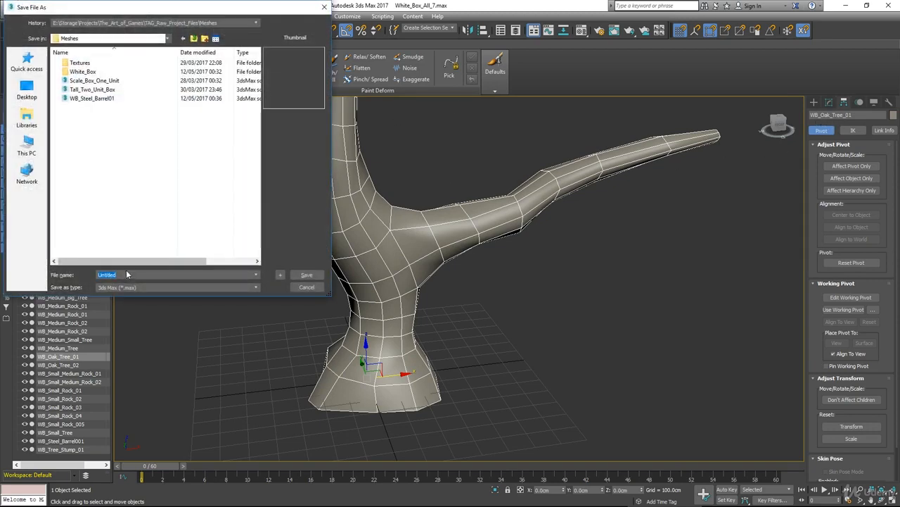
type("W")
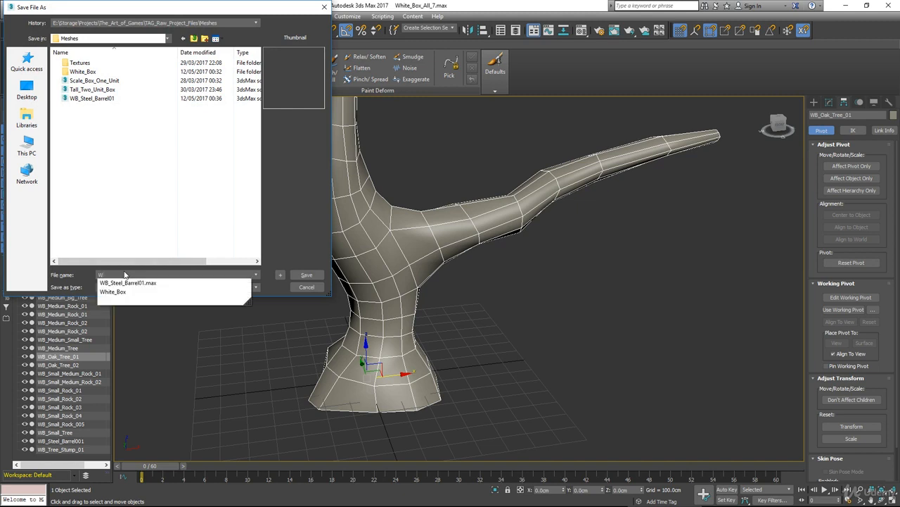
type("B_Oak_Tree_01")
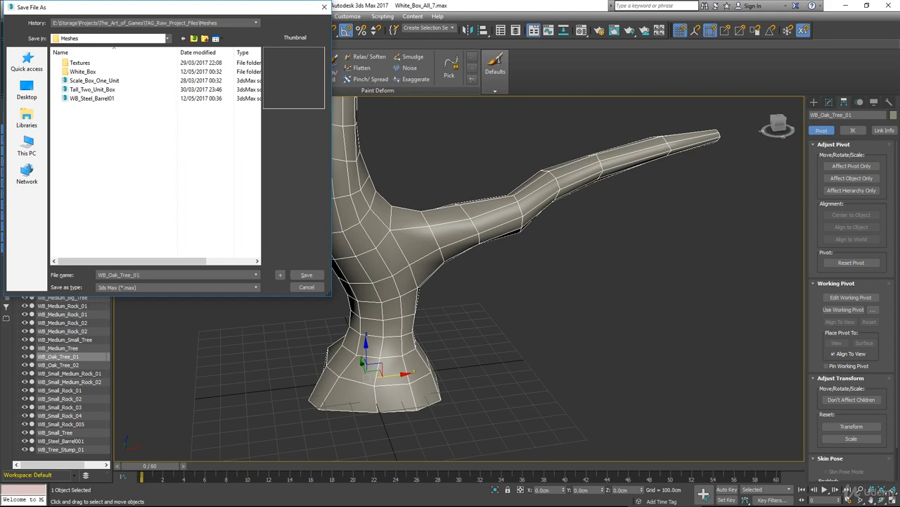
left_click(307, 275)
Move WB_Oak_Tree_01 off the origin grid towards positive X, over to the side where the steel barrel stands
scroll(312, 276, "down", 5)
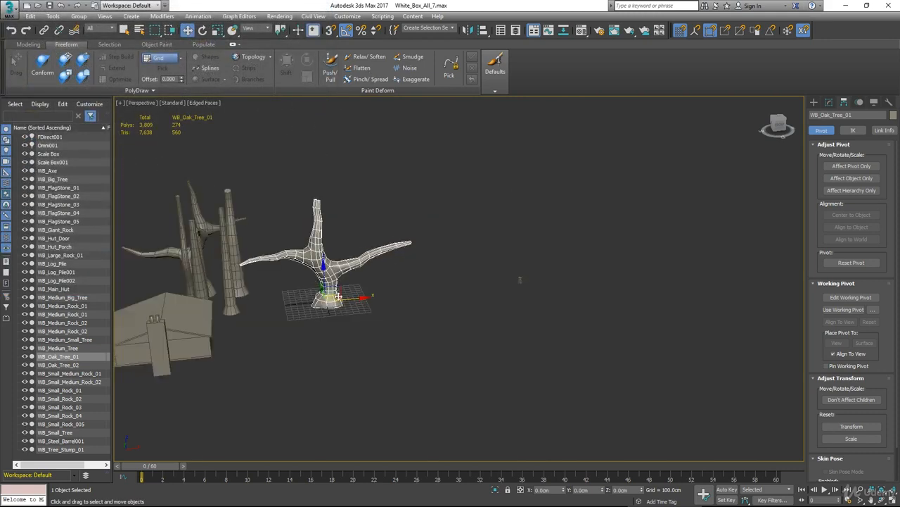
left_click_drag(360, 299, 552, 298)
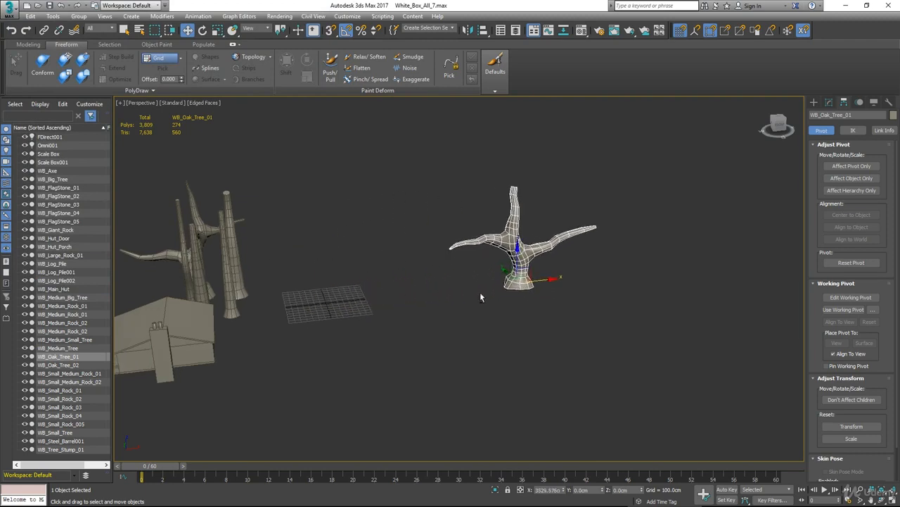
middle_click_drag(481, 296, 332, 326, "alt")
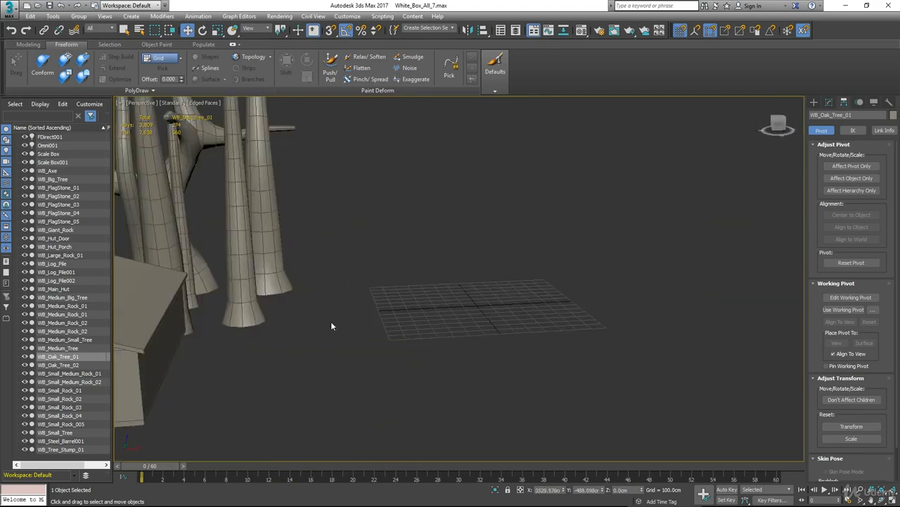
Select WB_Oak_Tree_02 behind the hut and set its absolute world position to X 0, Y 0, Z 0
middle_click_drag(212, 222, 322, 242, "alt")
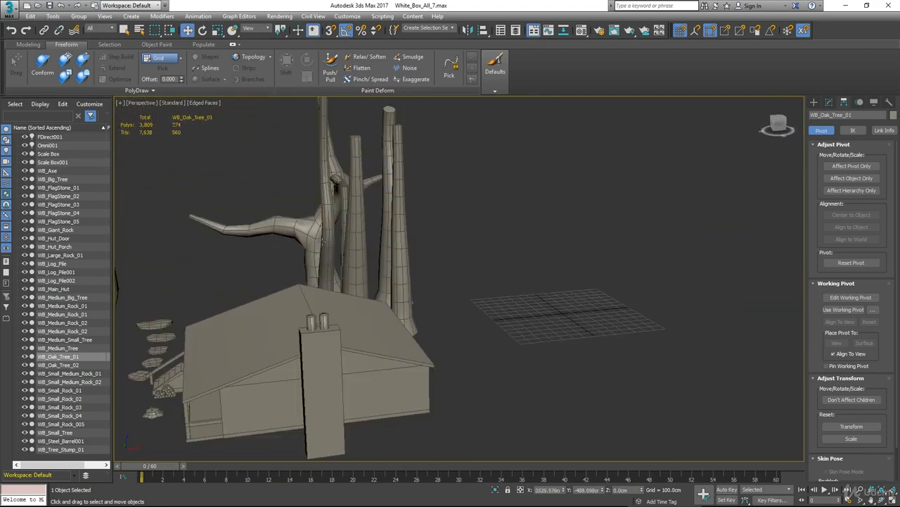
left_click(290, 226)
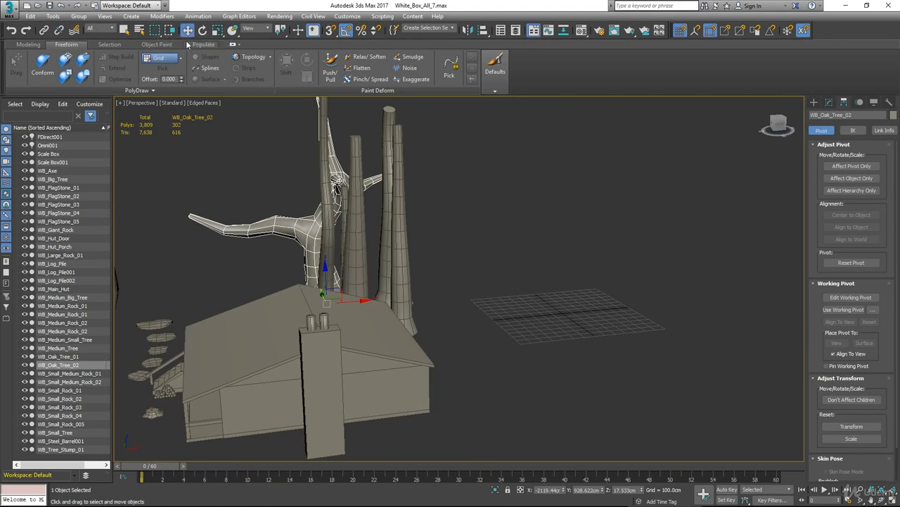
right_click(187, 30)
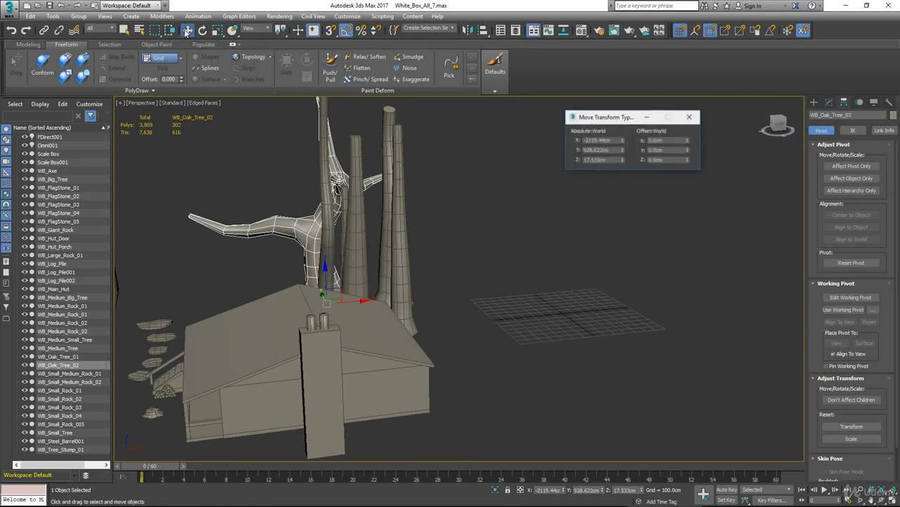
double_click(609, 140)
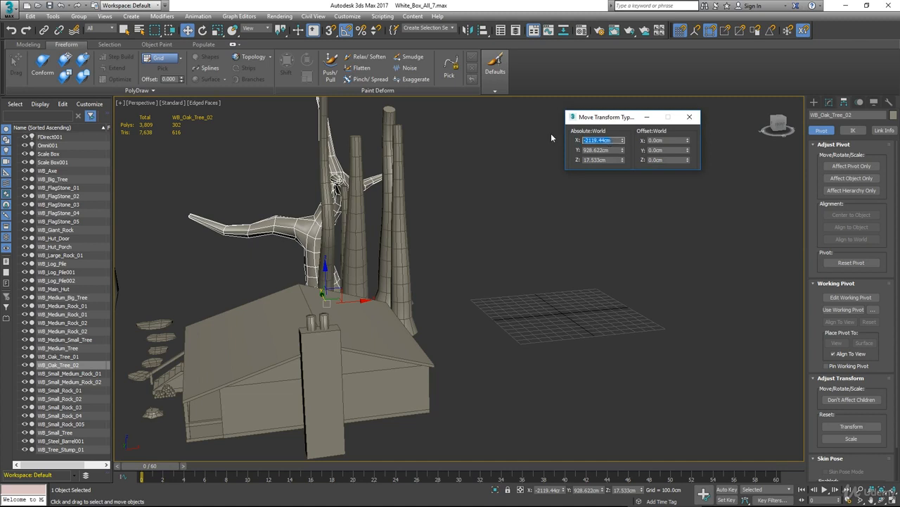
type("0")
key("Tab")
type("0")
key("Tab")
type("0")
key("Tab")
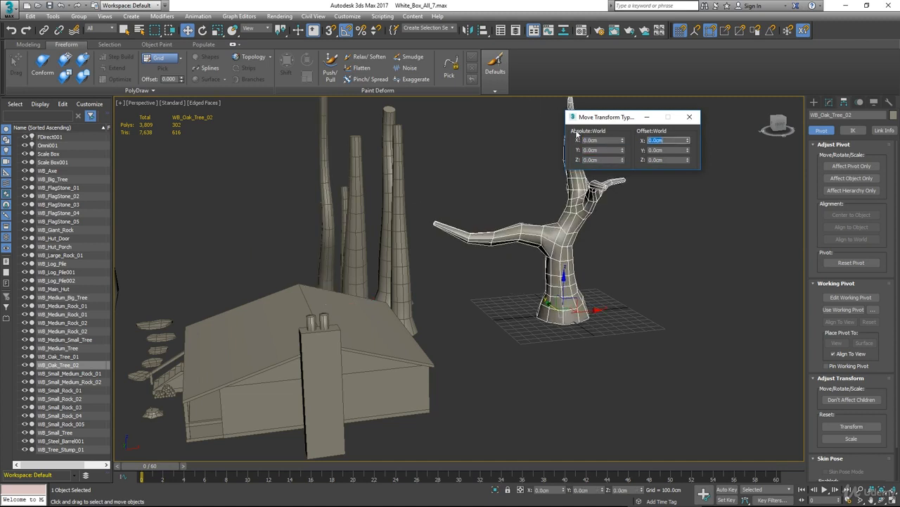
left_click(689, 117)
Save only the selected WB_Oak_Tree_02 as a new 3ds Max file named WB_Oak_Tree_02 in the Meshes folder
middle_click_drag(648, 239, 574, 227, "alt")
left_click(576, 250)
scroll(571, 258, "up", 5)
scroll(445, 259, "down", 2)
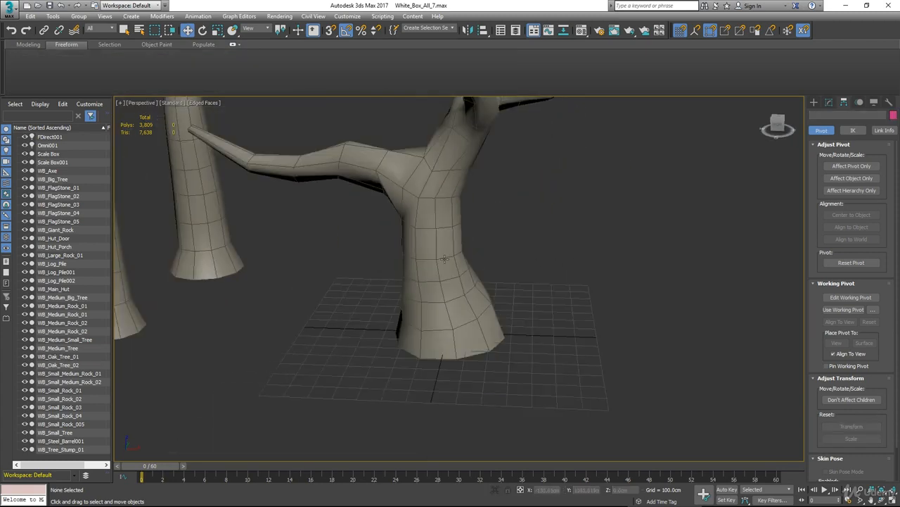
left_click(444, 259)
middle_click_drag(489, 268, 515, 285, "alt")
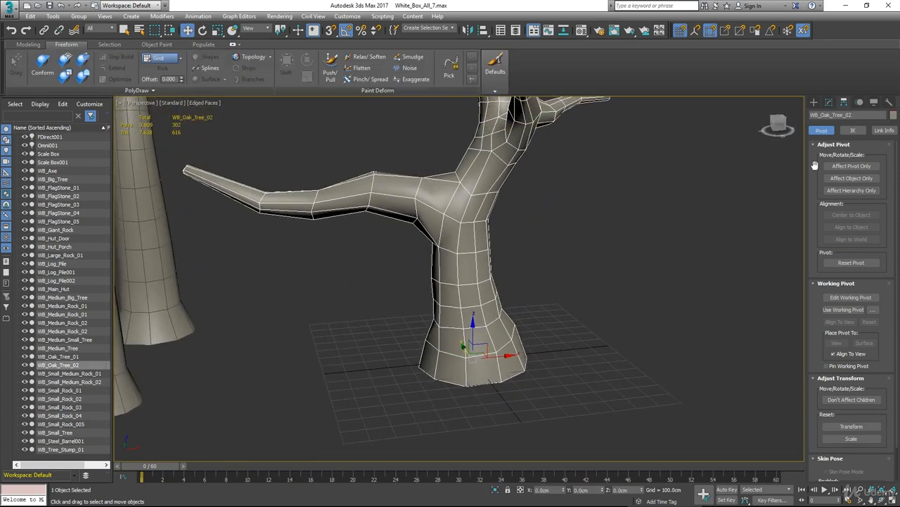
left_click(17, 13)
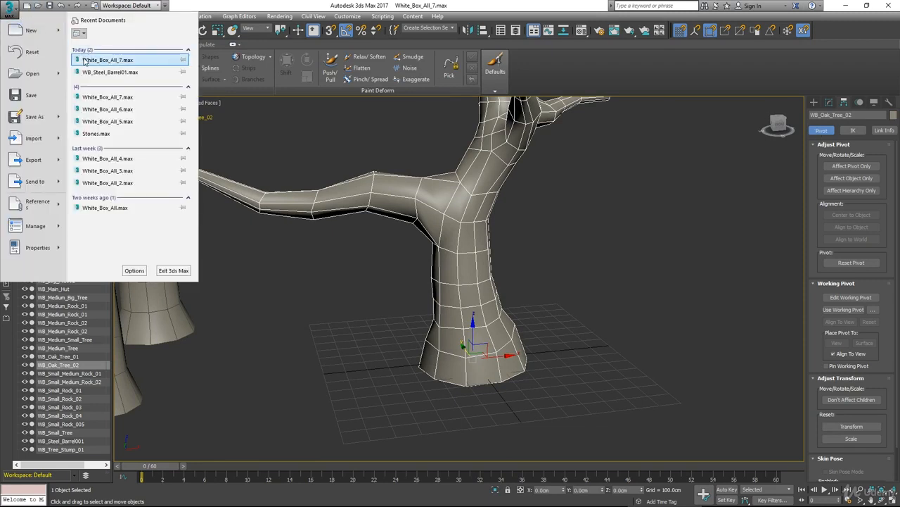
mouse_move(35, 117)
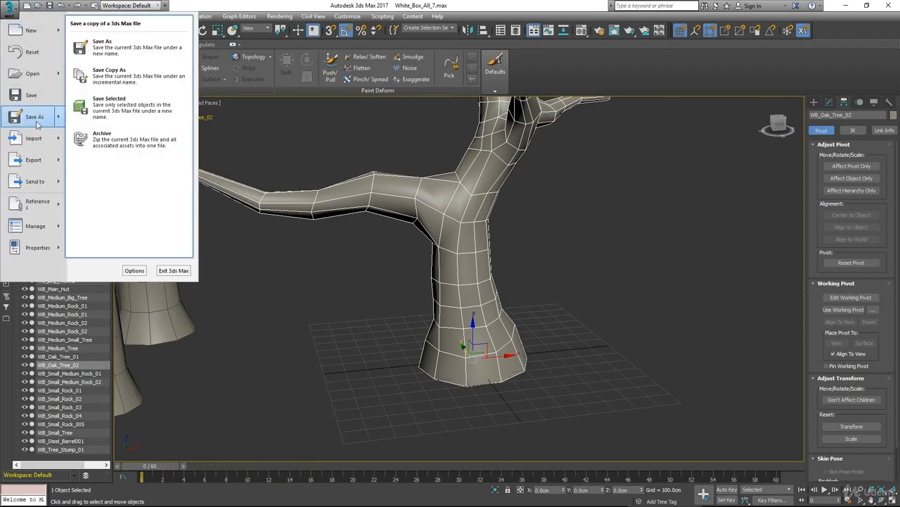
left_click(117, 102)
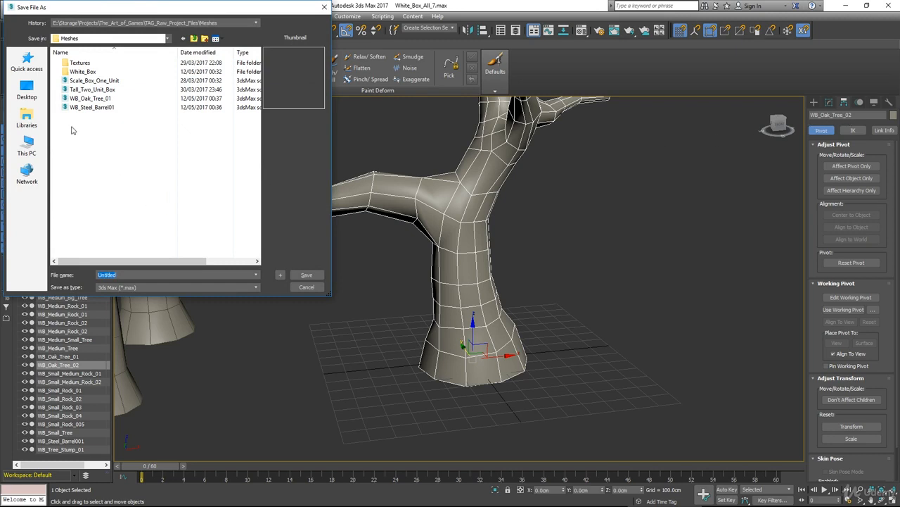
left_click(95, 98)
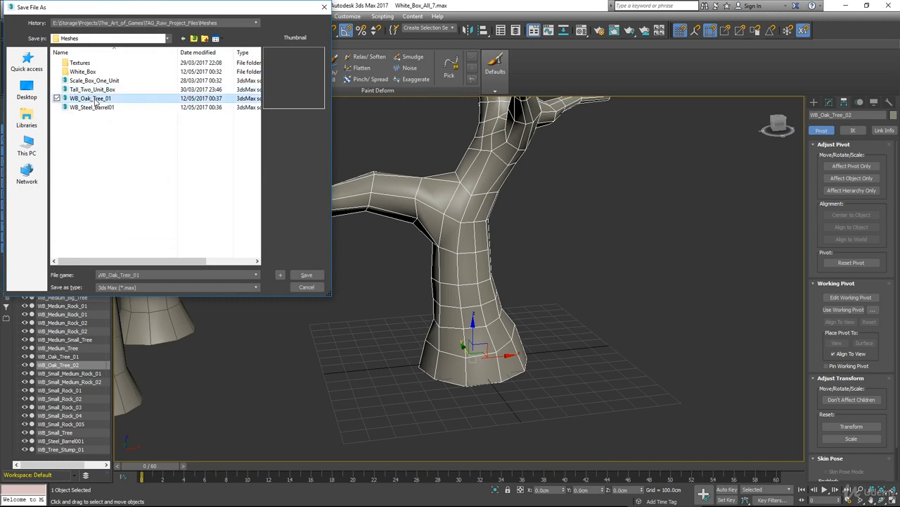
double_click(157, 275)
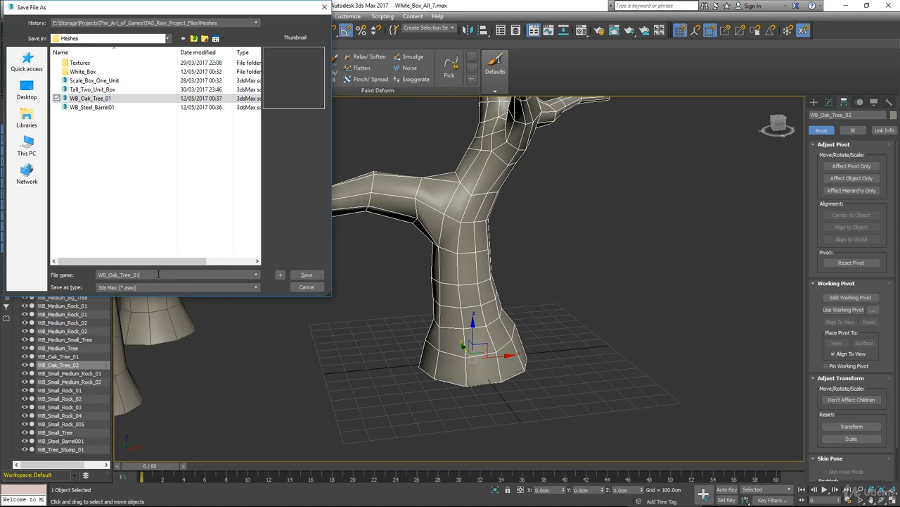
key("BackSpace")
type("2")
left_click(312, 278)
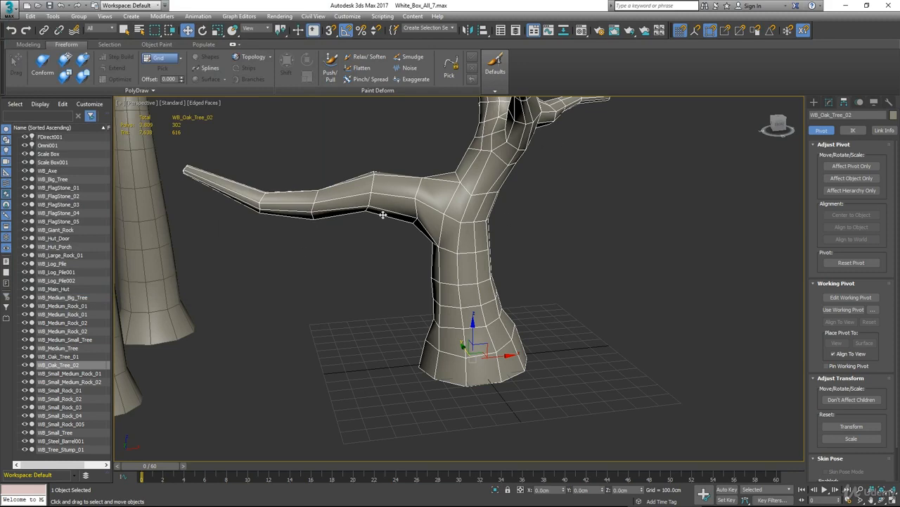
Move WB_Oak_Tree_02 off the origin grid to about X 3480 cm, Y -1494 cm, in front of the other oak tree
scroll(219, 217, "down", 5)
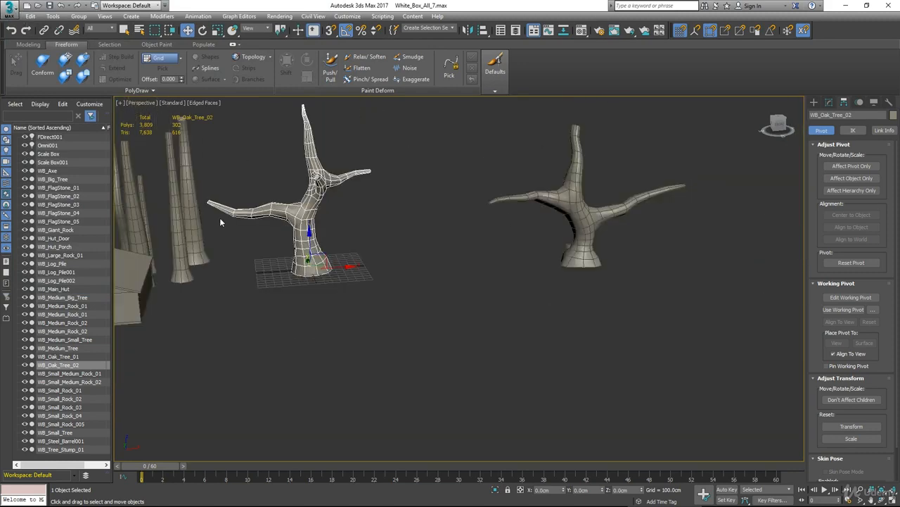
middle_click_drag(219, 219, 270, 245)
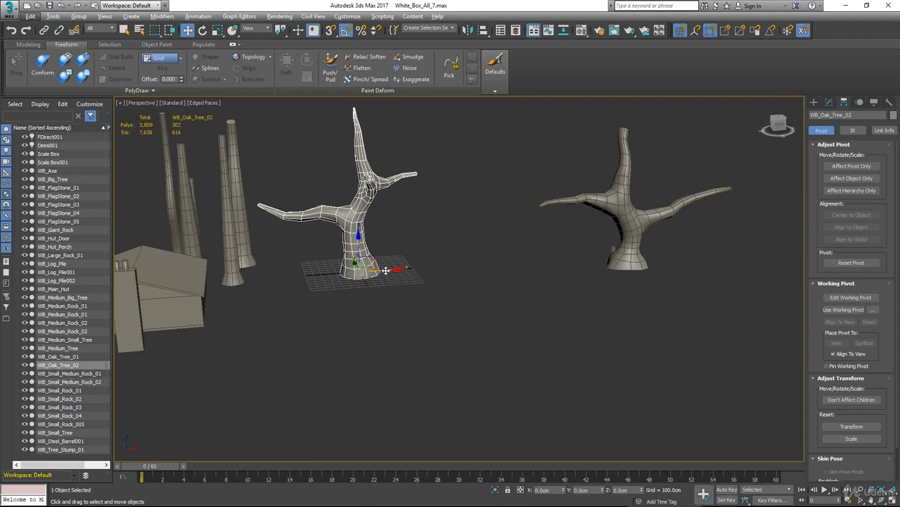
left_click_drag(396, 263, 560, 260)
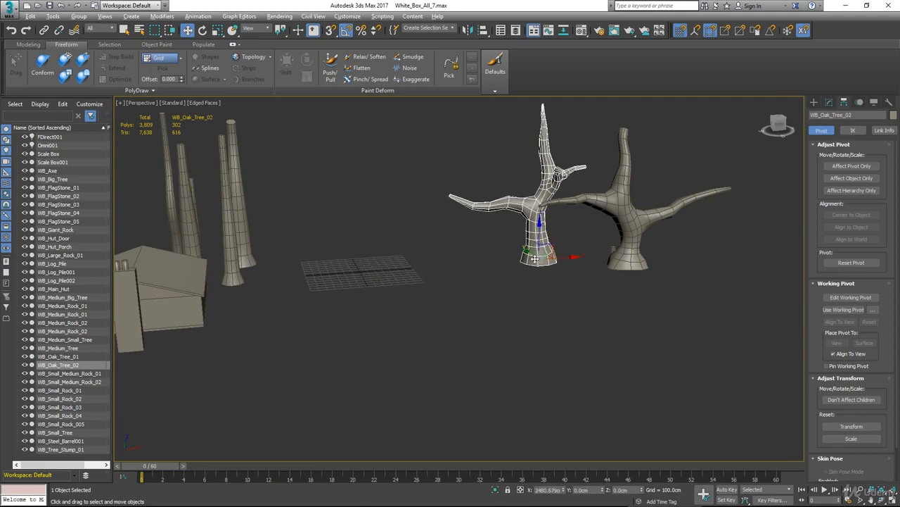
middle_click_drag(542, 258, 539, 269, "alt")
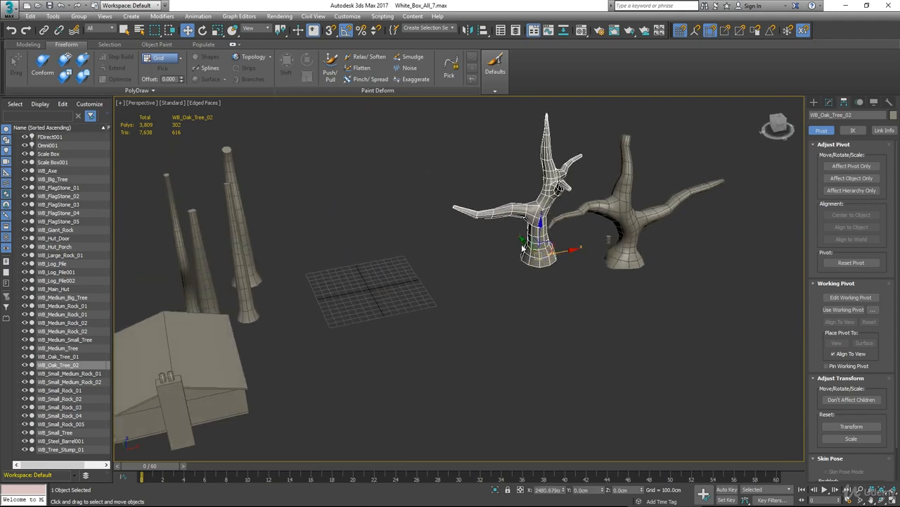
left_click_drag(544, 251, 665, 288)
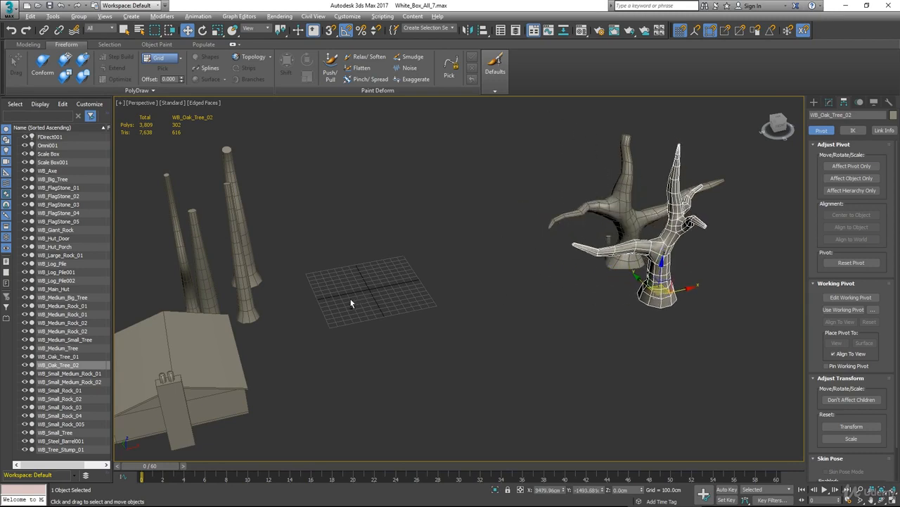
Select WB_Big_Tree behind the hut and set its absolute world position to X 0, Y 0, Z 0
middle_click_drag(350, 298, 456, 254)
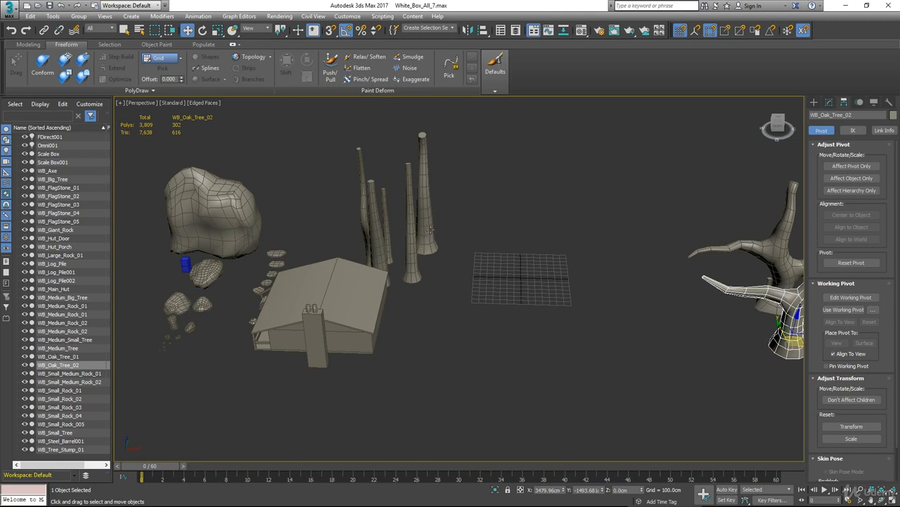
scroll(430, 229, "up", 5)
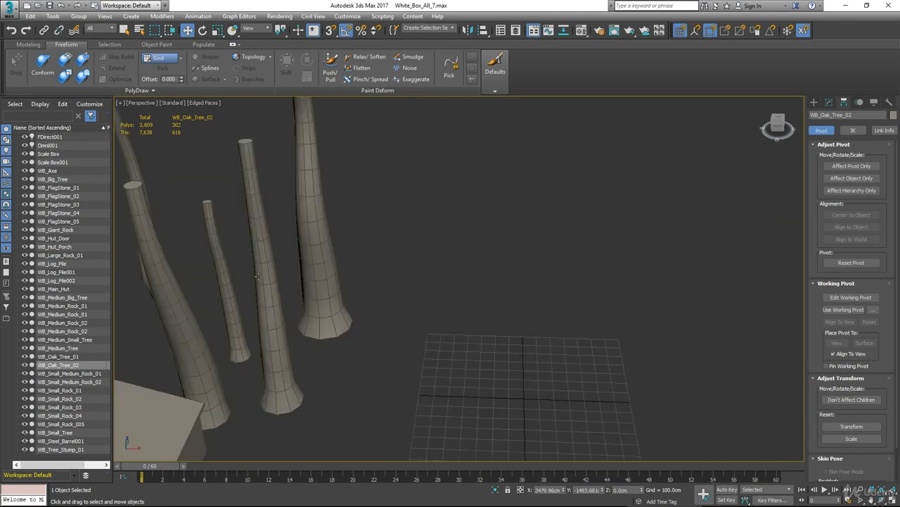
left_click(311, 280)
middle_click_drag(311, 281, 305, 260)
key("F12")
type("0")
key("Tab")
type("0")
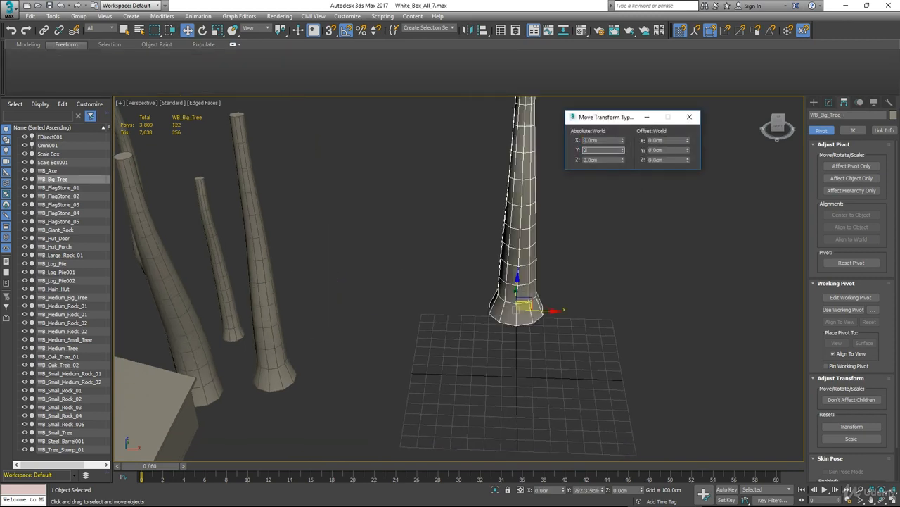
key("Tab")
key("Tab")
left_click(690, 119)
Check the pivot orientation of WB_Big_Tree and save only this tree as a 3ds Max file named WB_Big_Tree in the Meshes folder
middle_click_drag(557, 299, 519, 298)
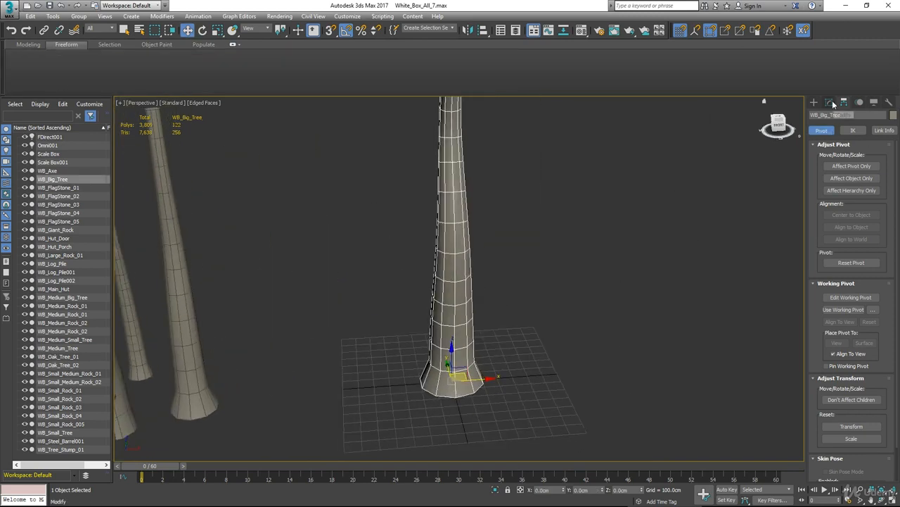
left_click(853, 167)
key("e")
left_click(10, 10)
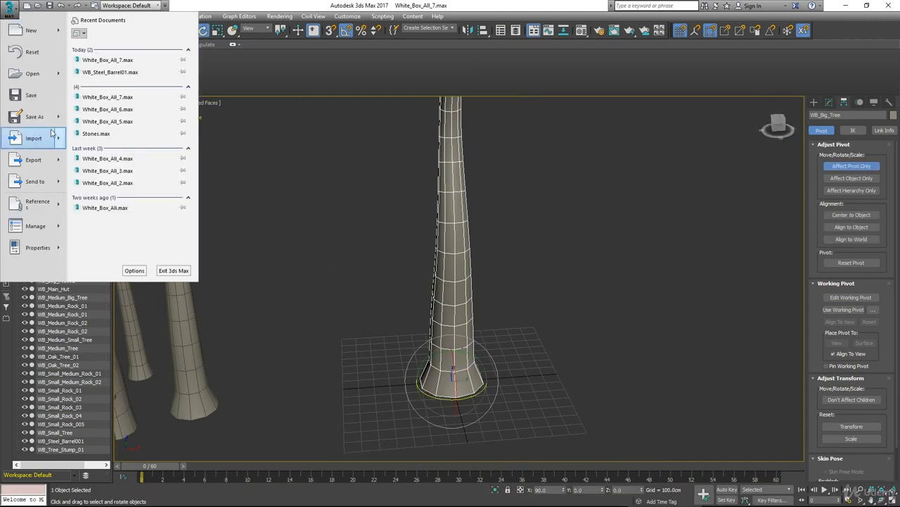
left_click(127, 107)
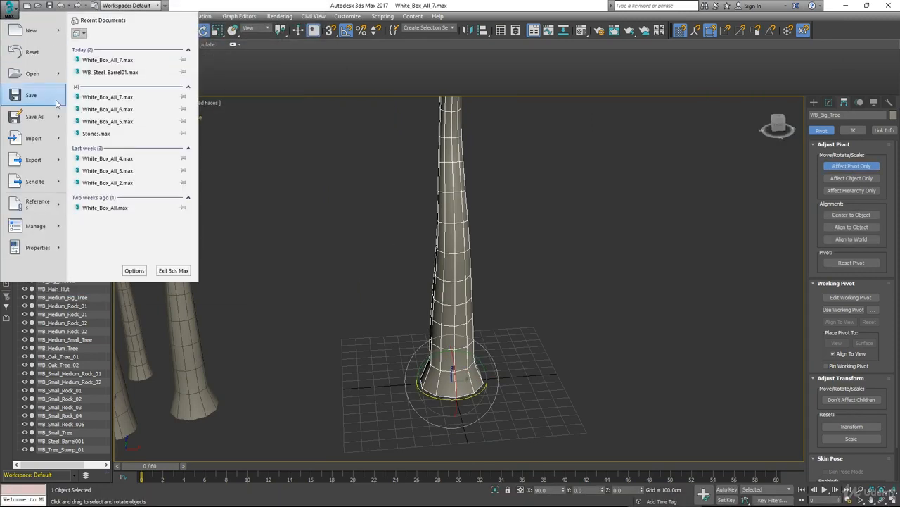
left_click(22, 94)
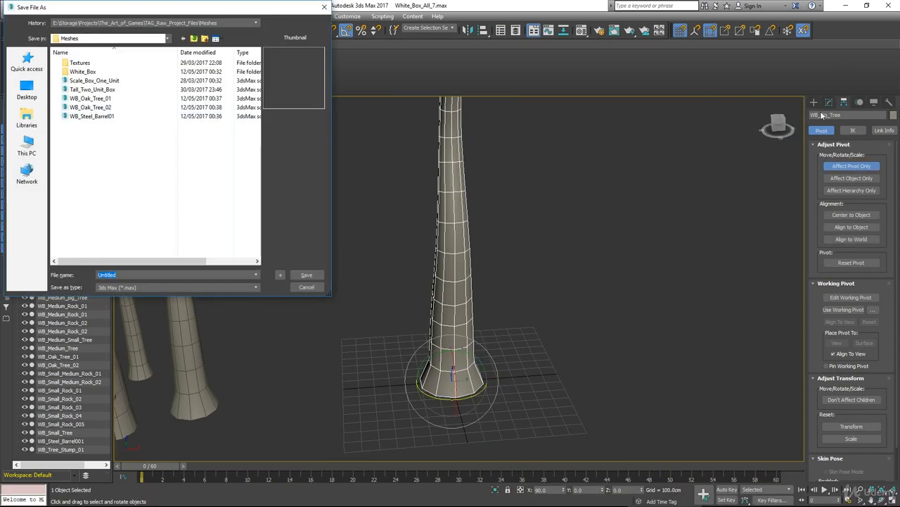
type("WB_Big_Tree")
left_click(311, 277)
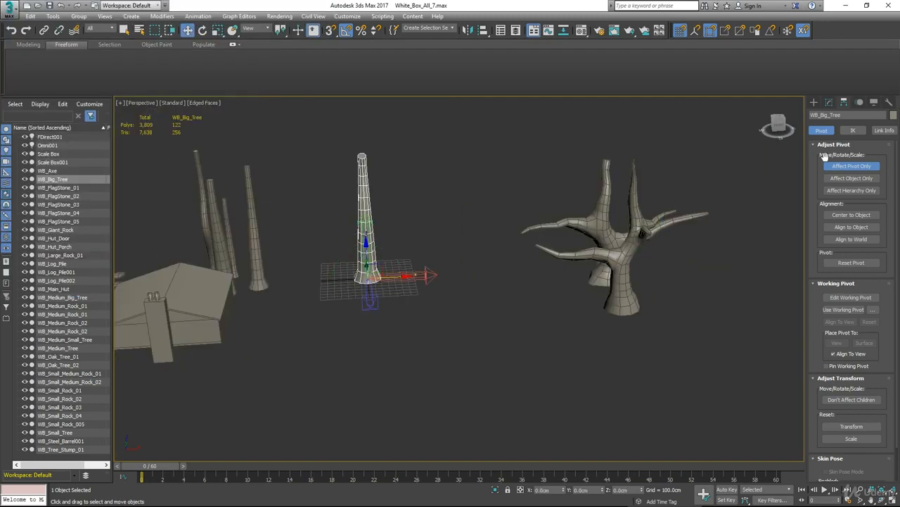
left_click(828, 163)
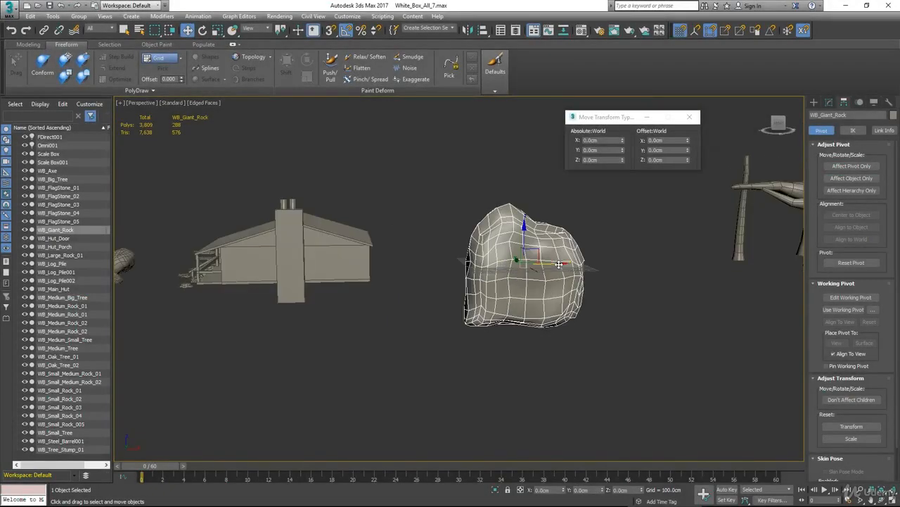
Raise WB_Giant_Rock along the Z axis to about 700 cm so its base rests on the origin grid
scroll(558, 264, "up", 4)
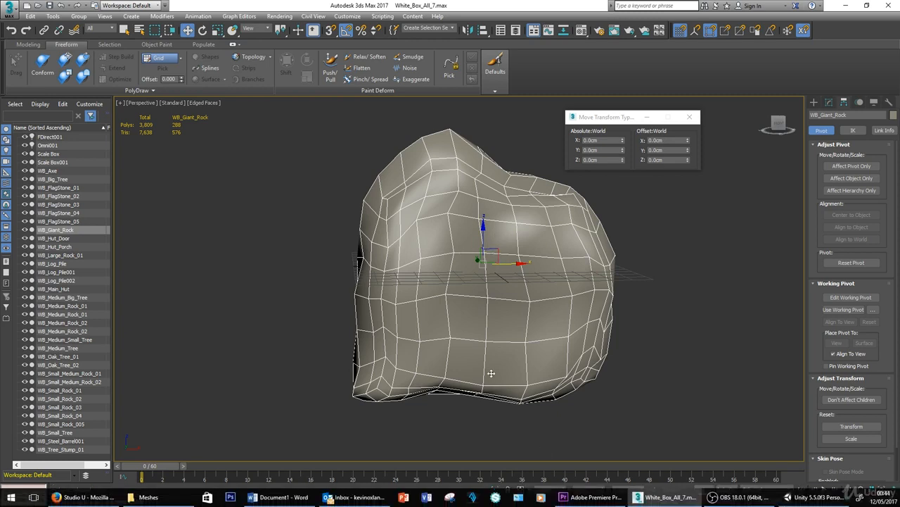
key("e")
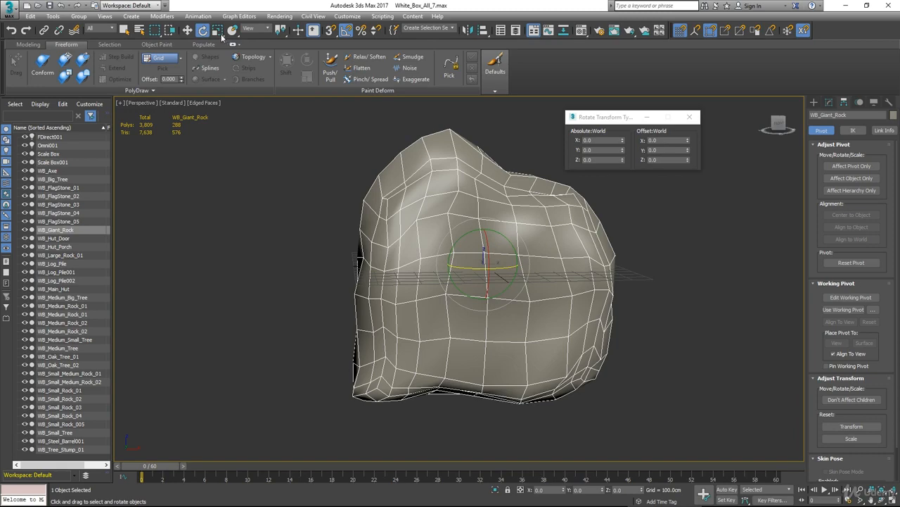
left_click(187, 30)
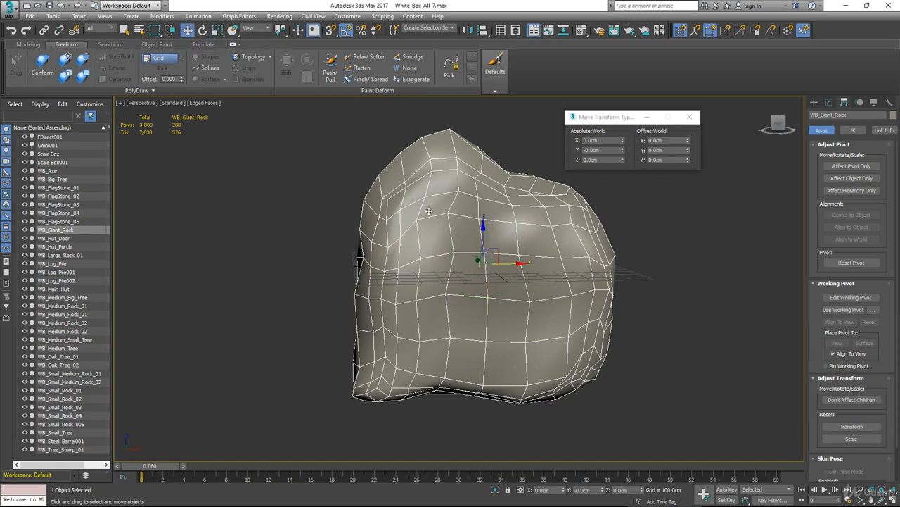
middle_click_drag(478, 314, 444, 319, "alt")
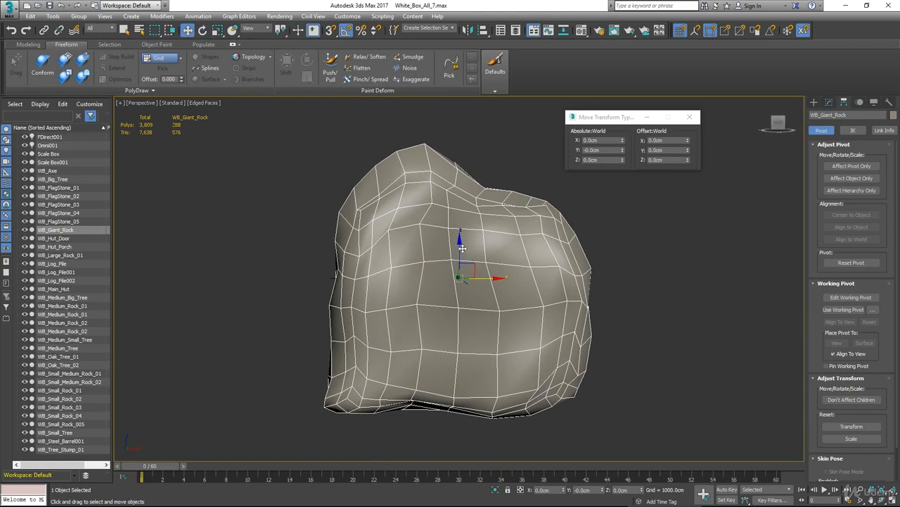
left_click_drag(462, 248, 471, 113)
middle_click_drag(443, 229, 418, 278, "alt")
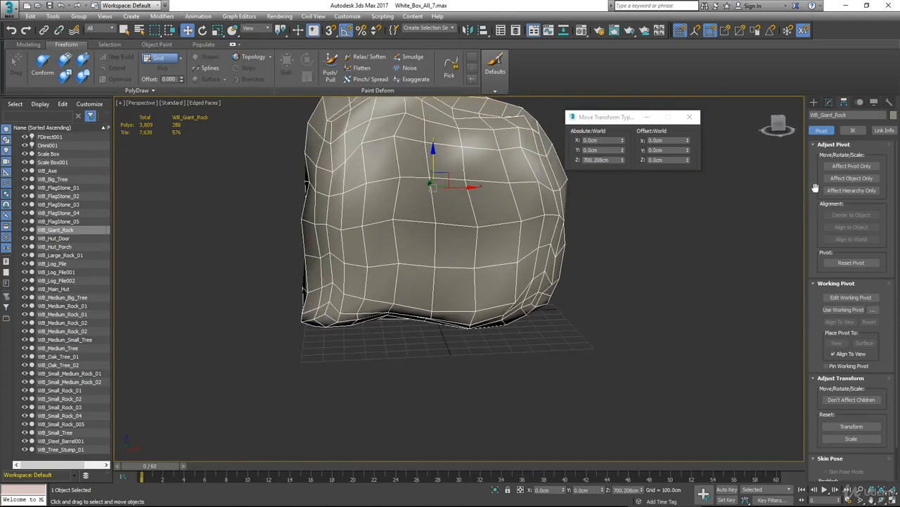
Move only the pivot of WB_Giant_Rock down to absolute world Z 0
left_click(848, 167)
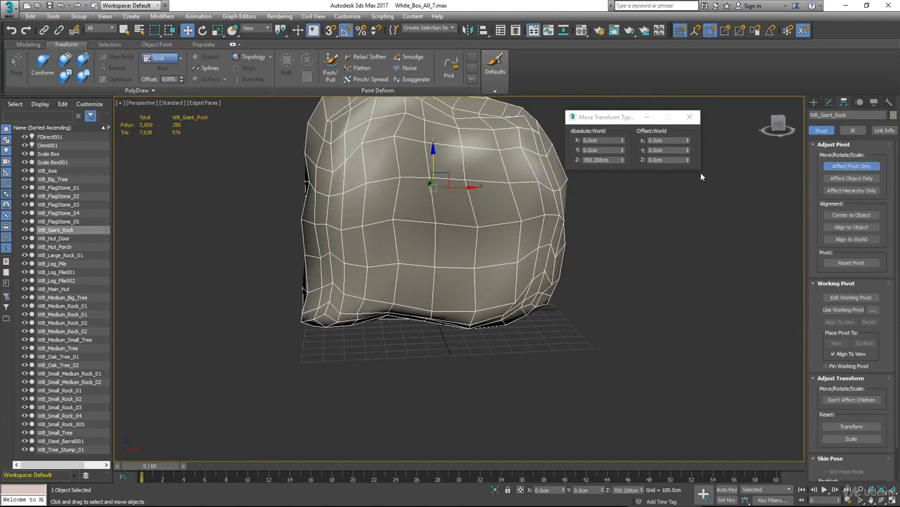
left_click_drag(612, 159, 600, 160)
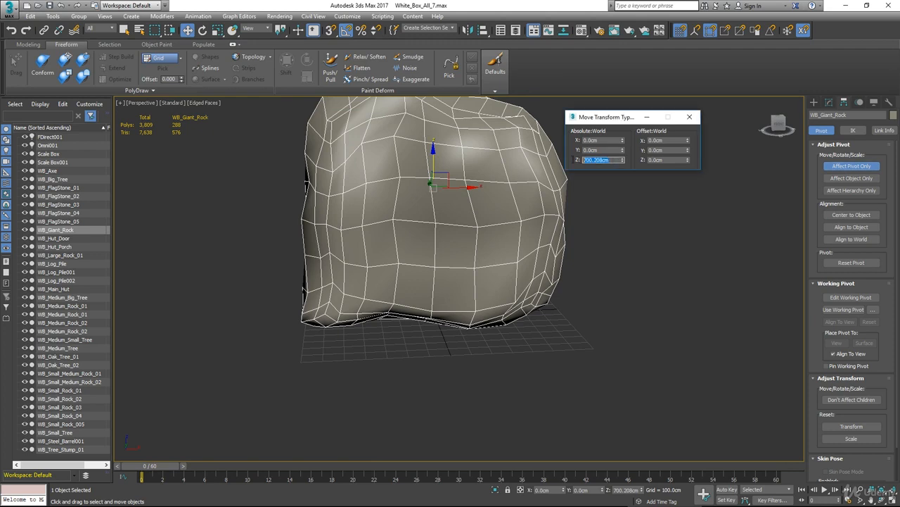
type("0")
key("Return")
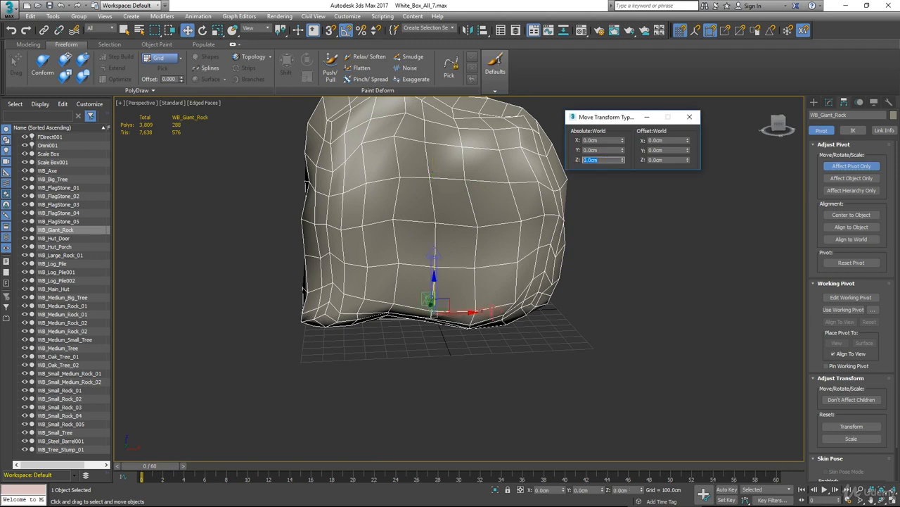
left_click(689, 117)
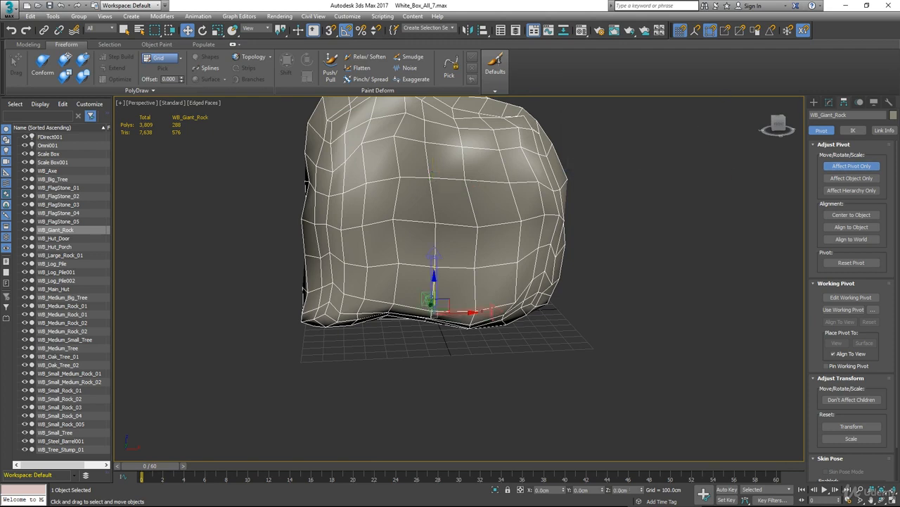
Reset the XForm of WB_Giant_Rock and collapse its whole modifier stack to Editable Poly
left_click(888, 102)
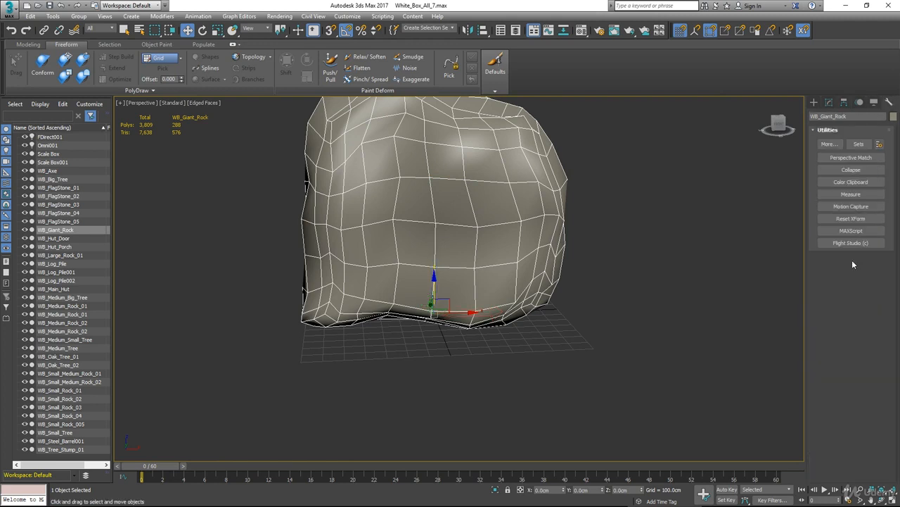
left_click(853, 219)
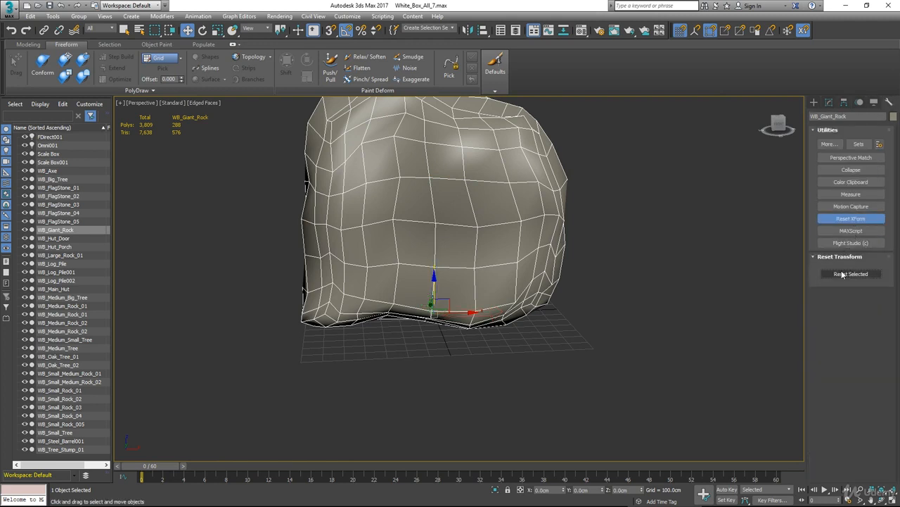
left_click(830, 274)
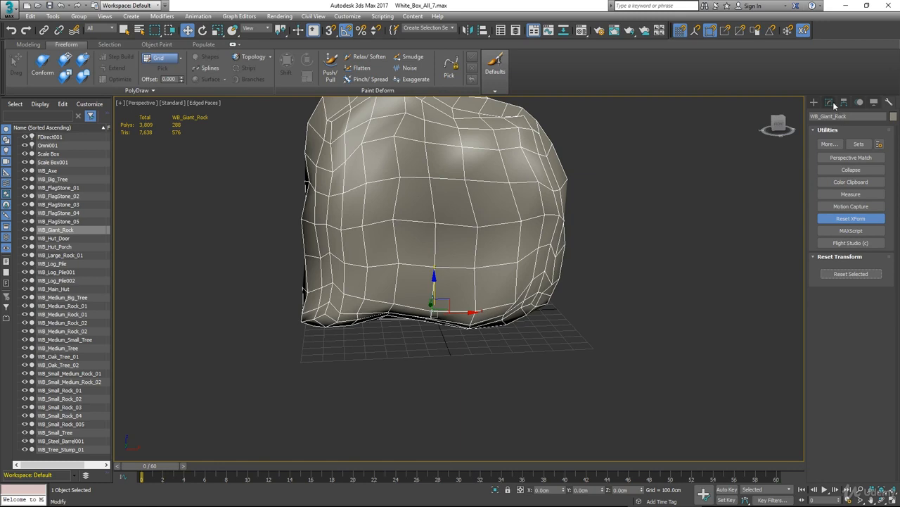
left_click(830, 102)
right_click(850, 253)
left_click(803, 347)
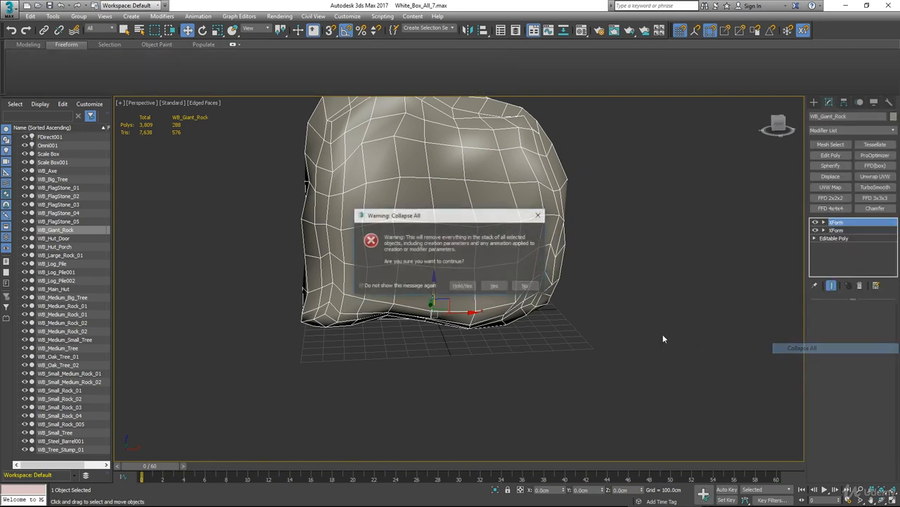
left_click(499, 287)
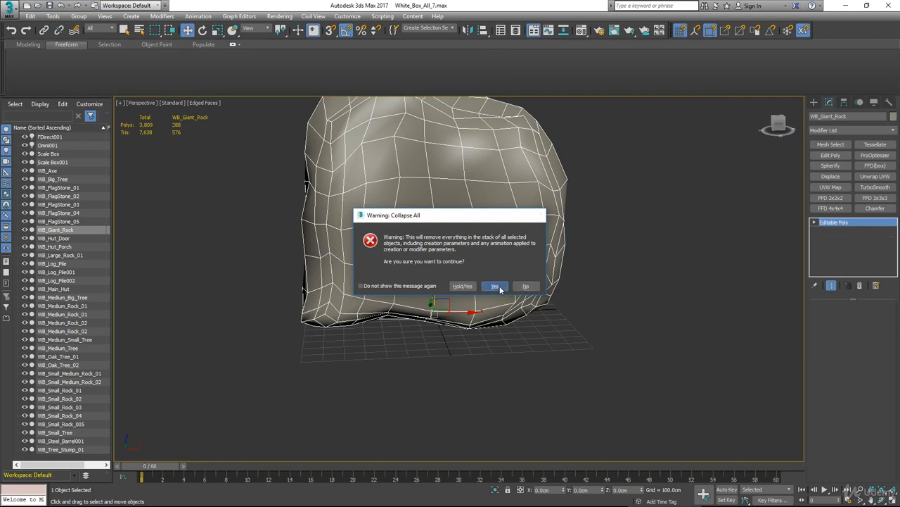
Rotate only the pivot of WB_Giant_Rock to absolute world X 90, leaving pivot-only editing when done
mouse_move(509, 280)
middle_mouse_down("alt")
mouse_move(518, 293)
mouse_move(577, 271)
mouse_move(607, 278)
mouse_move(510, 273)
middle_mouse_up("alt")
middle_click_drag(510, 273, 500, 293)
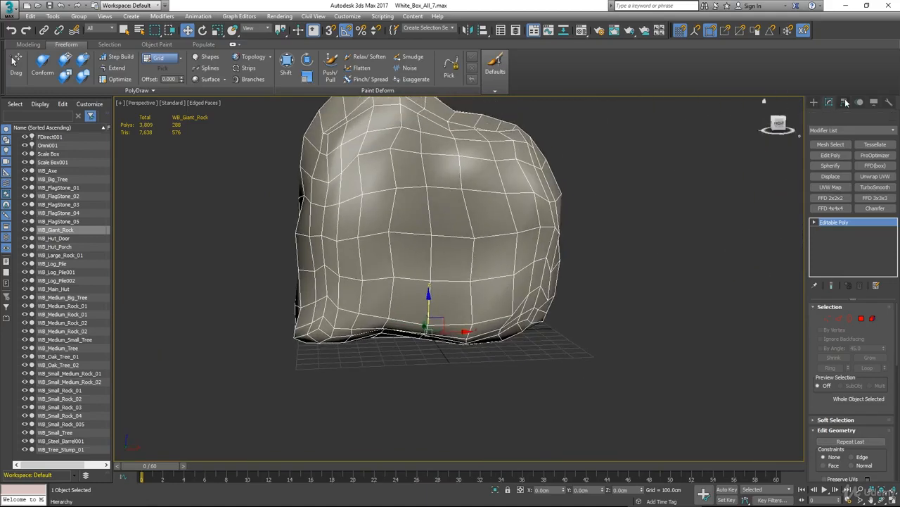
left_click(844, 102)
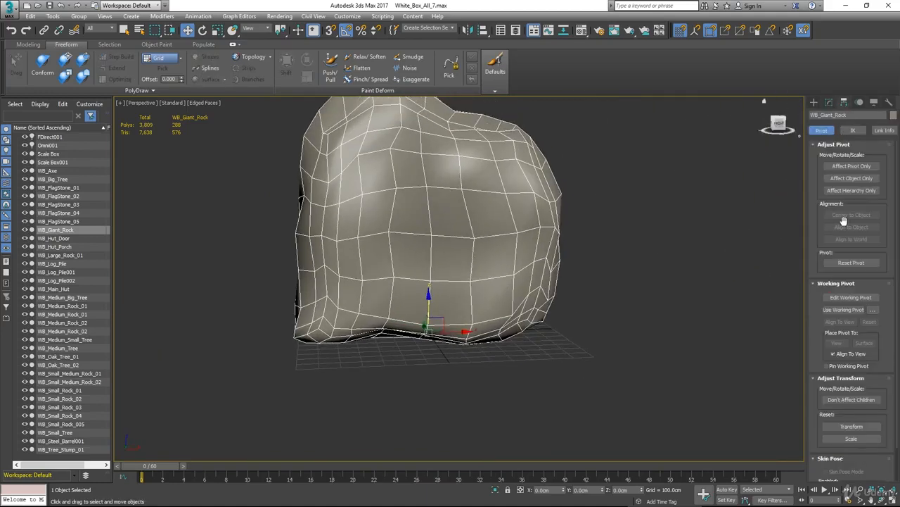
left_click(852, 167)
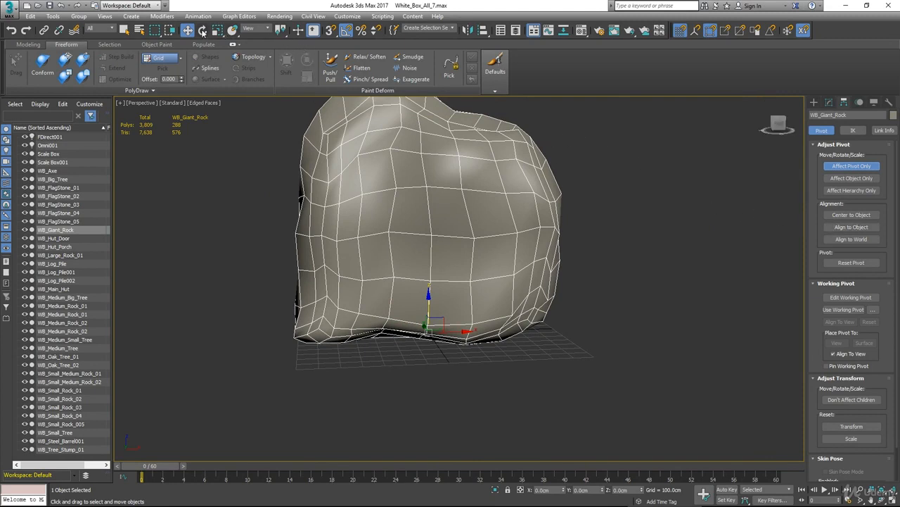
left_click(202, 30)
right_click(202, 31)
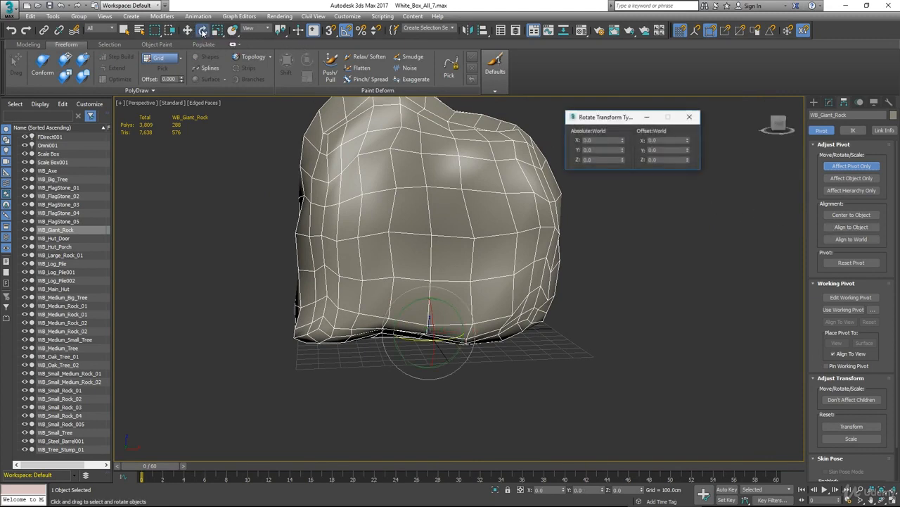
double_click(588, 140)
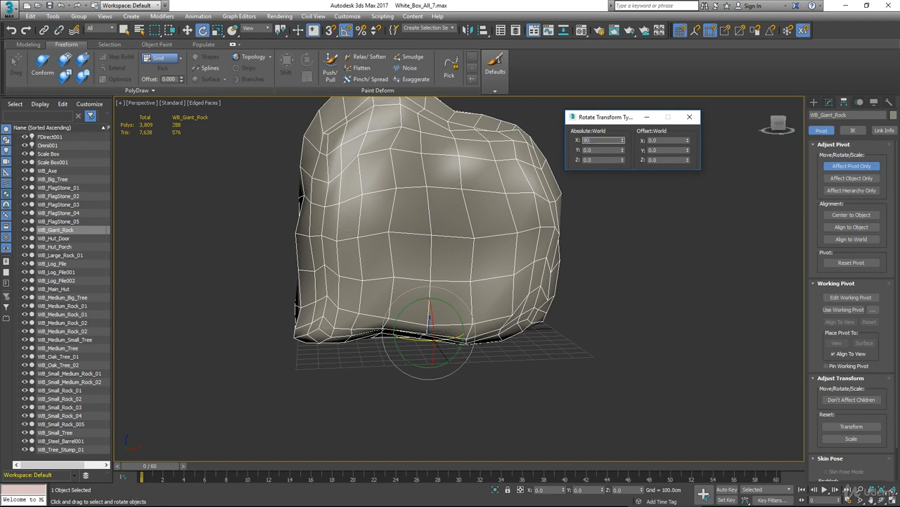
key("Return")
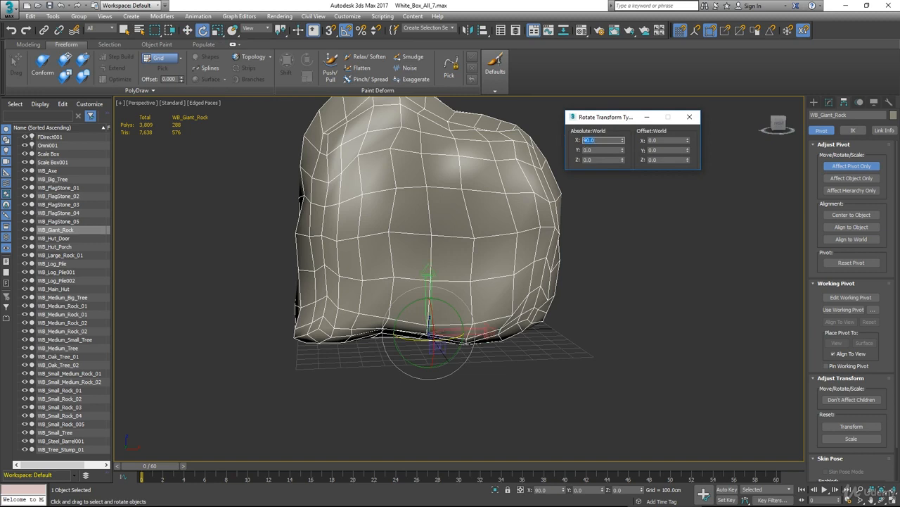
left_click(689, 117)
left_click(851, 168)
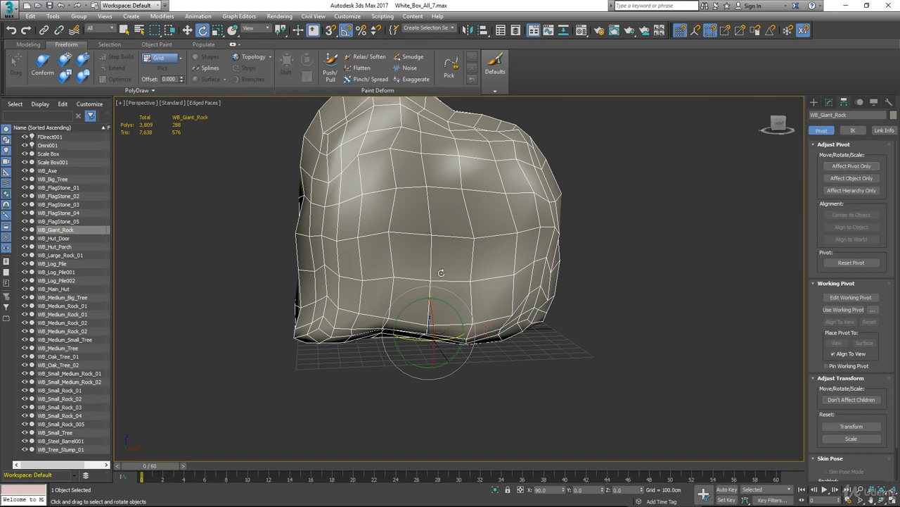
Save only the selected rock as a 3ds Max file named WB_Giant_Rock in the Meshes folder
left_click(10, 10)
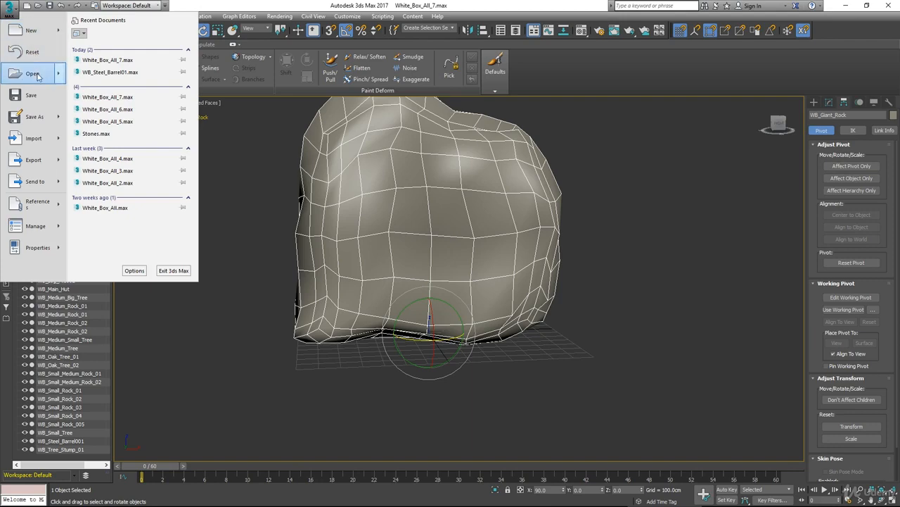
mouse_move(40, 118)
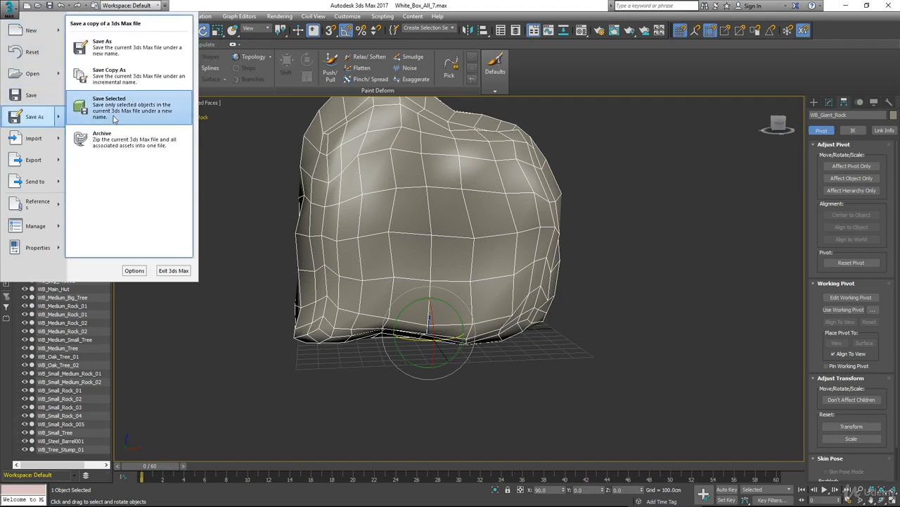
left_click(140, 111)
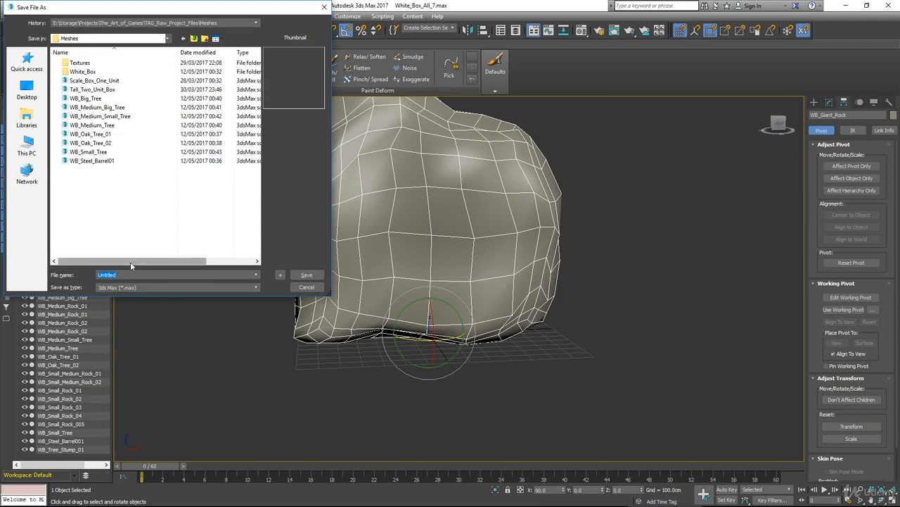
type("WB")
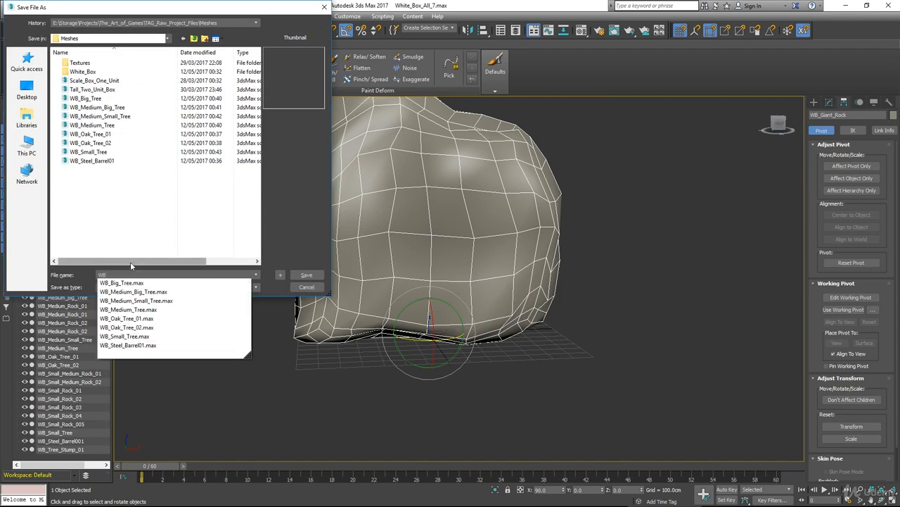
type("_Giant_Rock")
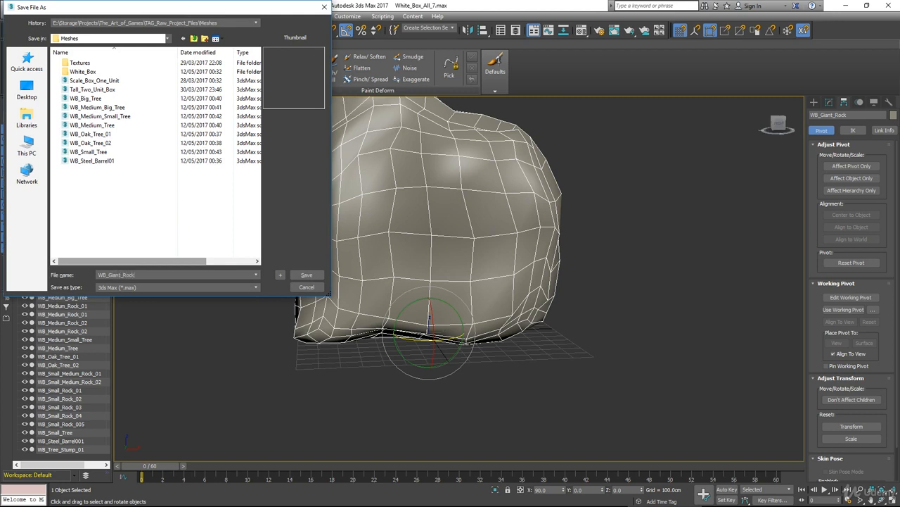
left_click(307, 275)
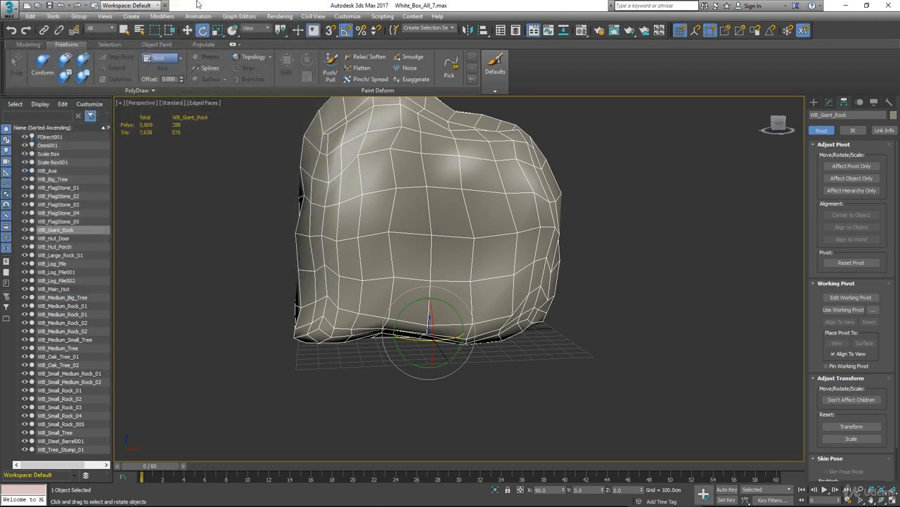
Move WB_Giant_Rock away from the origin grid to a spot beside the group of trees
key("w")
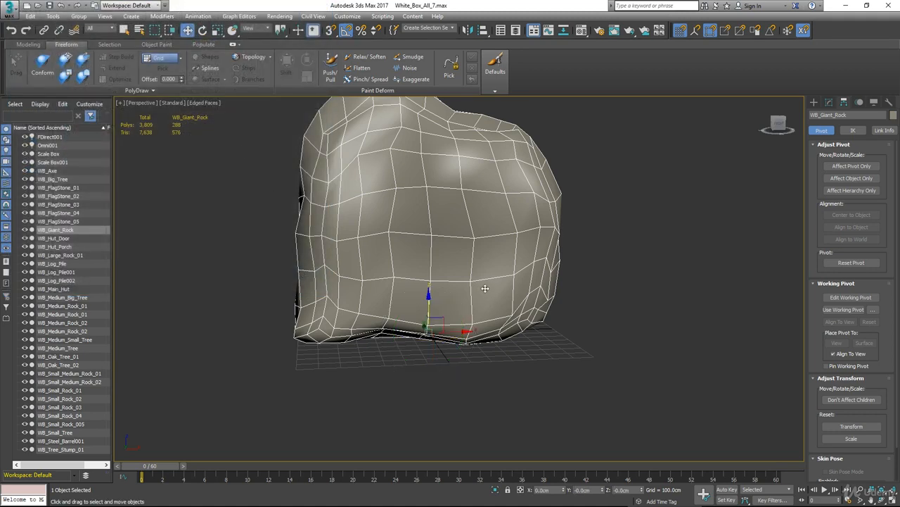
scroll(484, 288, "down", 6)
middle_click_drag(462, 250, 459, 260, "alt")
middle_click_drag(459, 259, 422, 238)
scroll(422, 239, "up", 3)
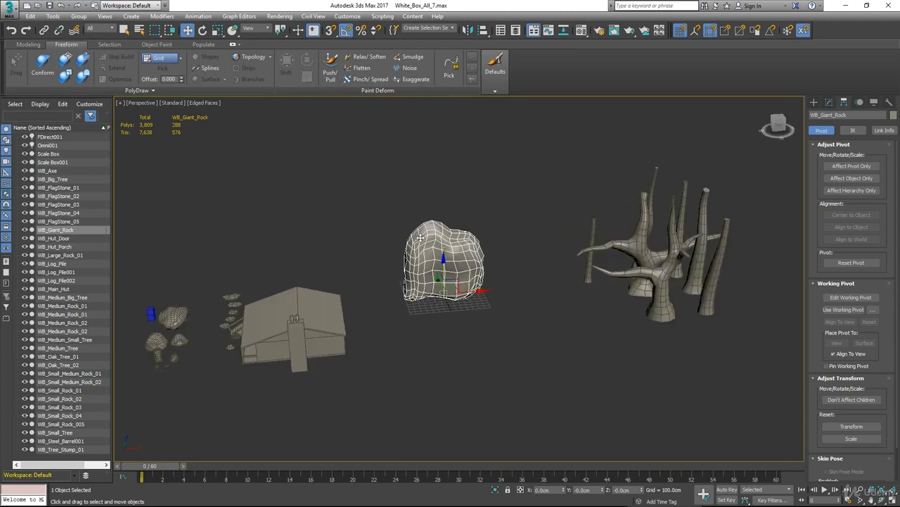
left_click_drag(496, 290, 635, 252)
middle_click_drag(253, 320, 274, 327, "alt")
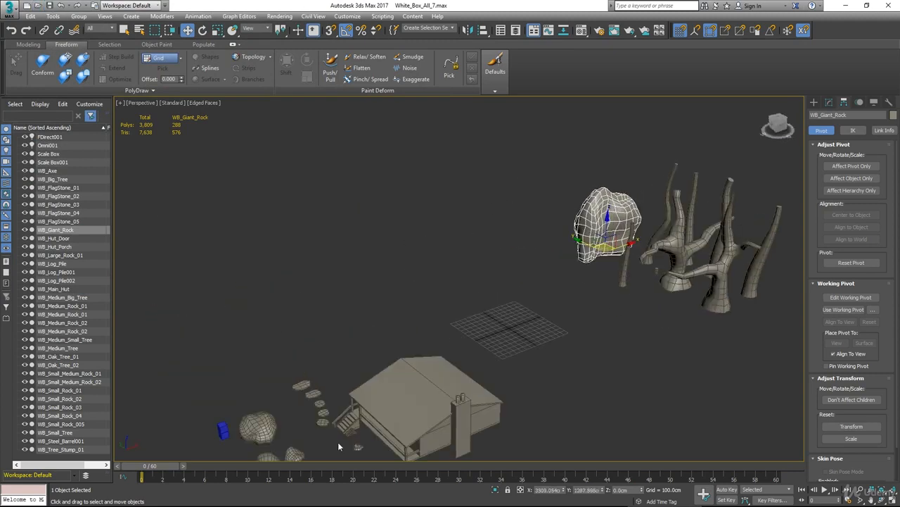
Select WB_FlagStone_01 near the hut steps and set its absolute world position to X 0, Y 0, Z 0
left_click(325, 422)
right_click(187, 29)
type("0")
key("Tab")
type("0")
key("Tab")
type("0")
key("Tab")
left_click(689, 117)
Check the orientation of WB_FlagStone_01 up close with the Rotate tool and begin saving
key("z")
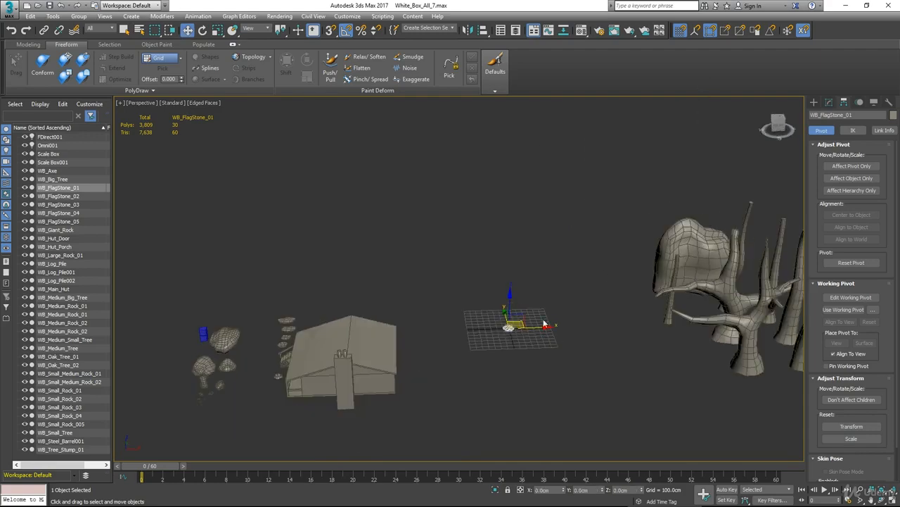
left_click(203, 30)
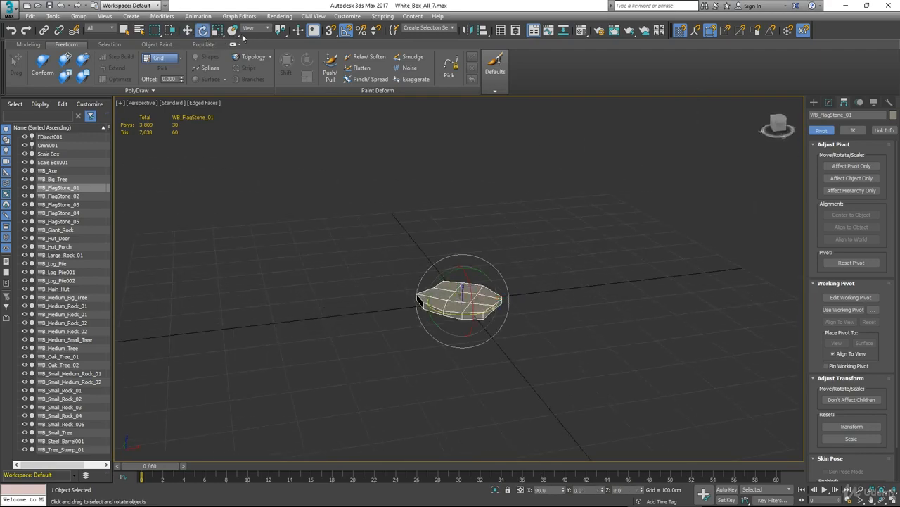
left_click(8, 7)
left_click(31, 92)
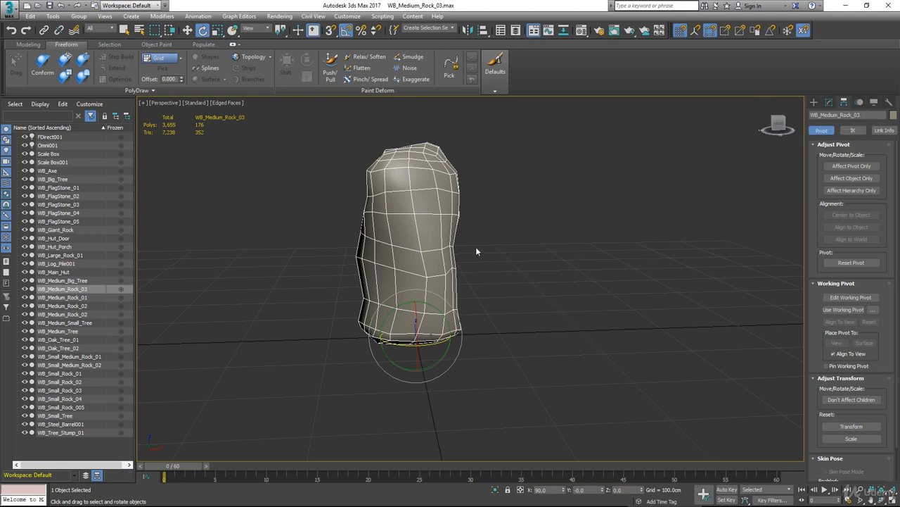
Save only the selected WB_Medium_Rock_03 over the existing WB_Medium_Rock_03 file in the Meshes folder
left_click(9, 6)
mouse_move(37, 121)
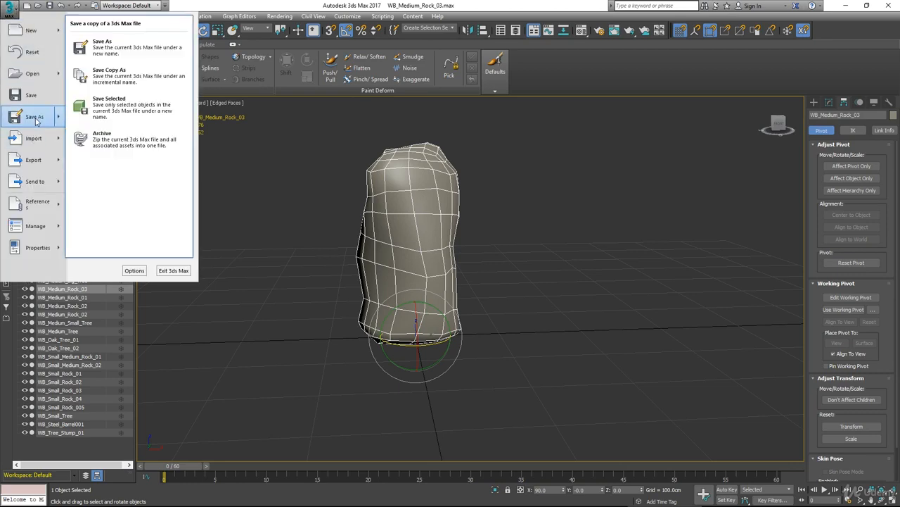
left_click(123, 114)
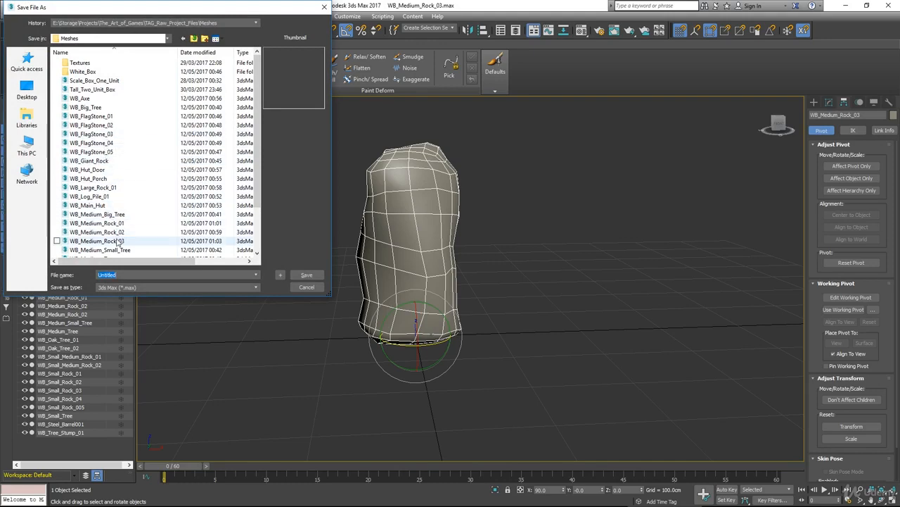
left_click(119, 242)
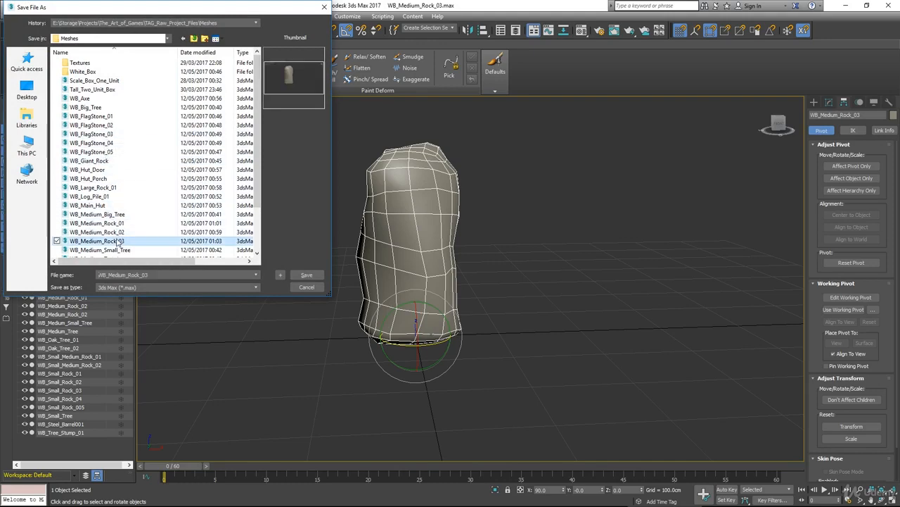
left_click(307, 275)
left_click(472, 293)
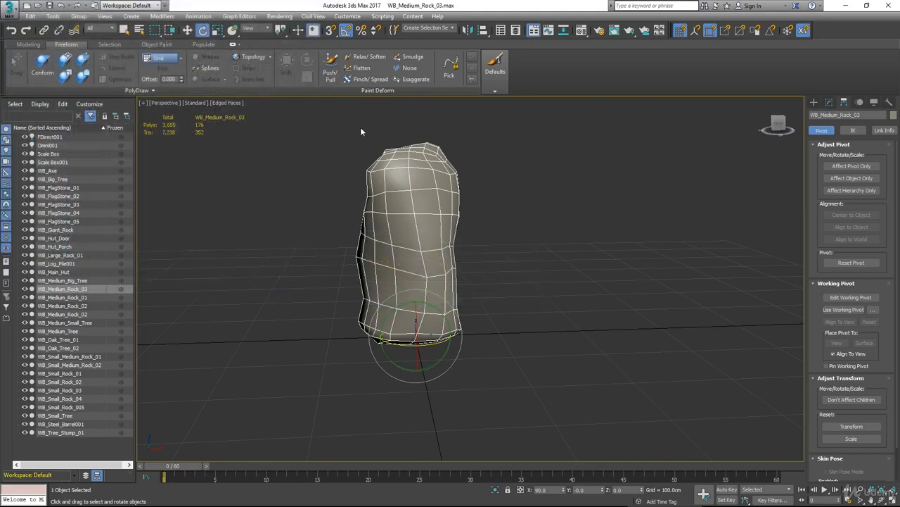
Move WB_Medium_Rock_03 along the X axis to about 1663 cm, clear of the origin grid
left_click(187, 29)
scroll(452, 283, "down", 5)
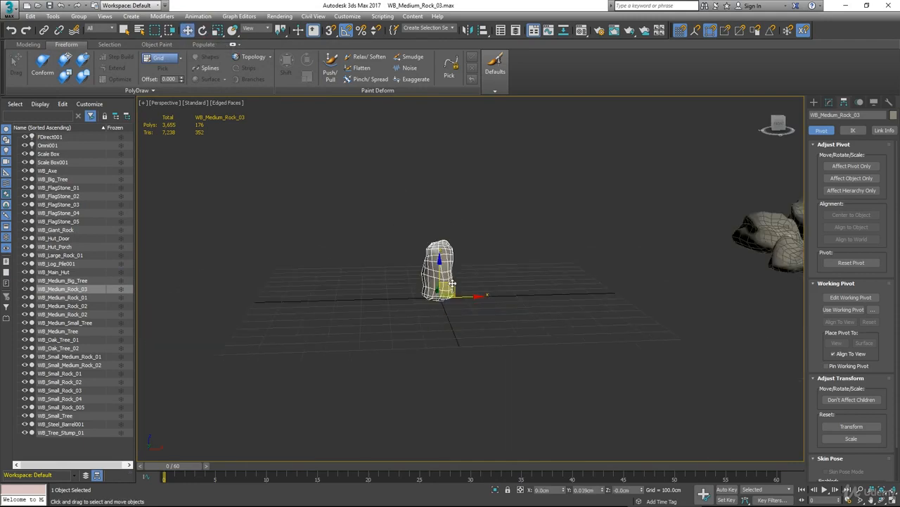
middle_click_drag(452, 283, 448, 317, "alt")
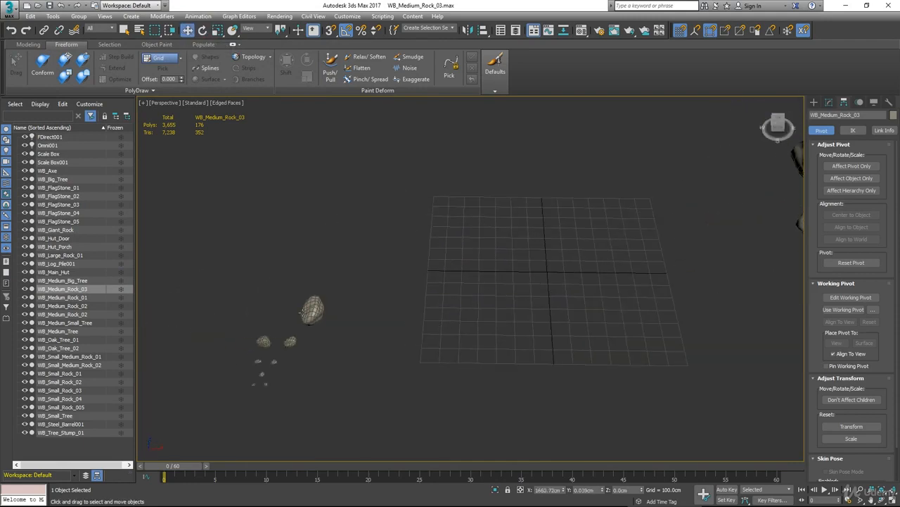
Select the largest rock left beside the grid, WB_Medium_Rock_02, and set its absolute world position to X 0, Y 0, Z 0
left_click(62, 313)
right_click(187, 29)
type("0")
key("Tab")
type("0")
key("Tab")
type("0")
key("Tab")
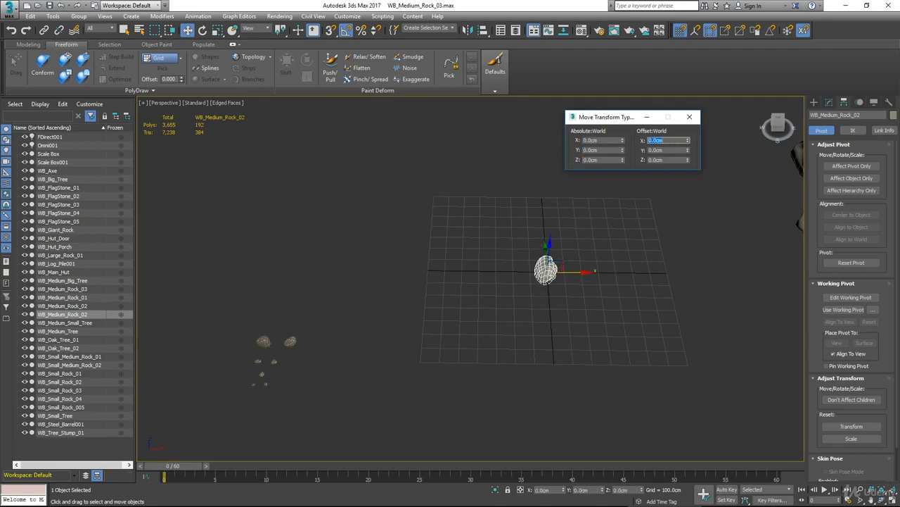
left_click(689, 117)
Raise WB_Medium_Rock_02 along the Z axis to about 15 cm so its base rests near the grid
middle_click_drag(521, 320, 598, 257, "alt")
scroll(569, 275, "up", 6)
left_click_drag(357, 243, 357, 220)
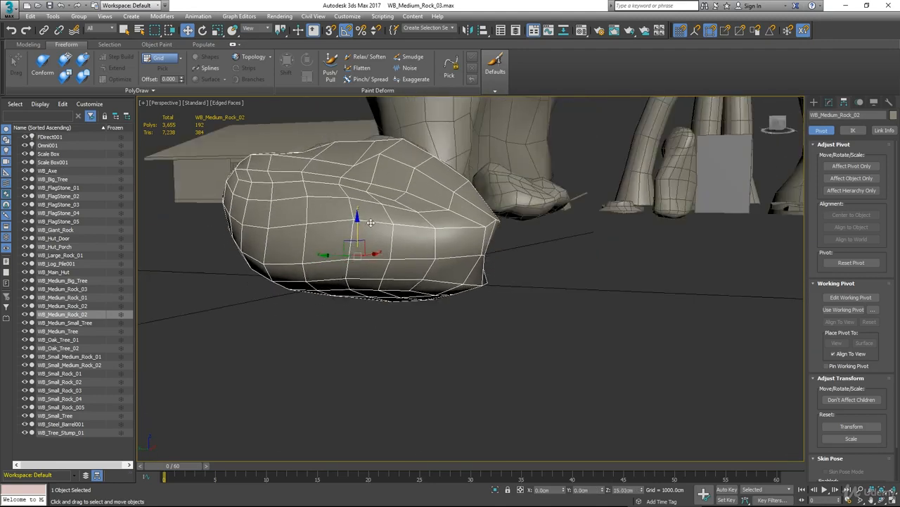
Move only the pivot of WB_Medium_Rock_02 down to absolute world Z 0
left_click(838, 167)
right_click(188, 30)
double_click(603, 160)
type("0.0cm")
key("Return")
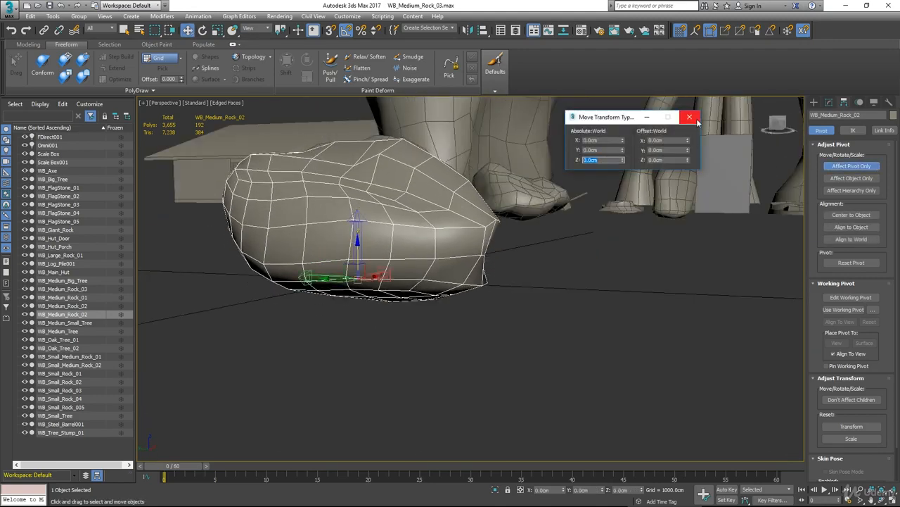
left_click(690, 117)
Reset the XForm of WB_Medium_Rock_02 and collapse its modifier stack
left_click(889, 103)
left_click(830, 102)
right_click(836, 221)
left_click(805, 329)
left_click(495, 284)
Rotate only the pivot of WB_Medium_Rock_02 to 90 degrees on the X axis
key("e")
left_click(844, 103)
left_click(843, 167)
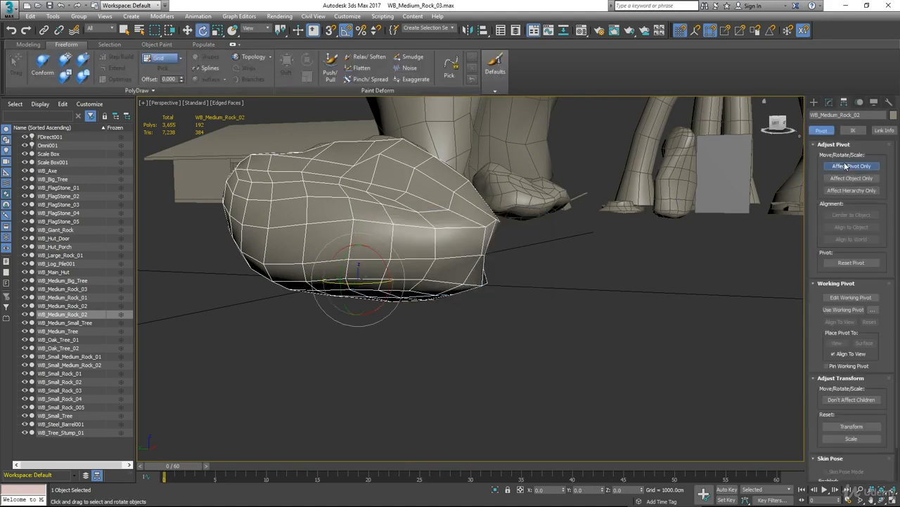
right_click(203, 30)
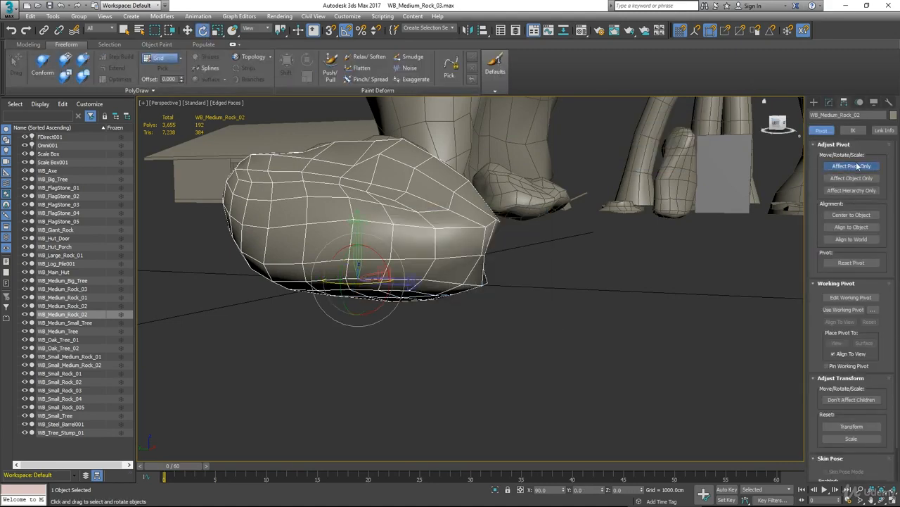
Move WB_Small_Rock_01 to the world origin with absolute X, Y and Z at 0 cm
left_click(15, 13)
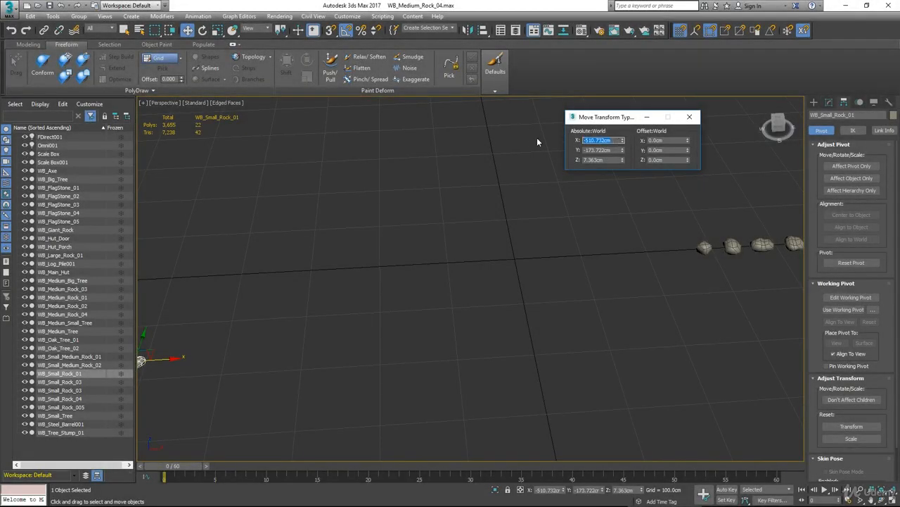
type("0")
key("Tab")
type("0")
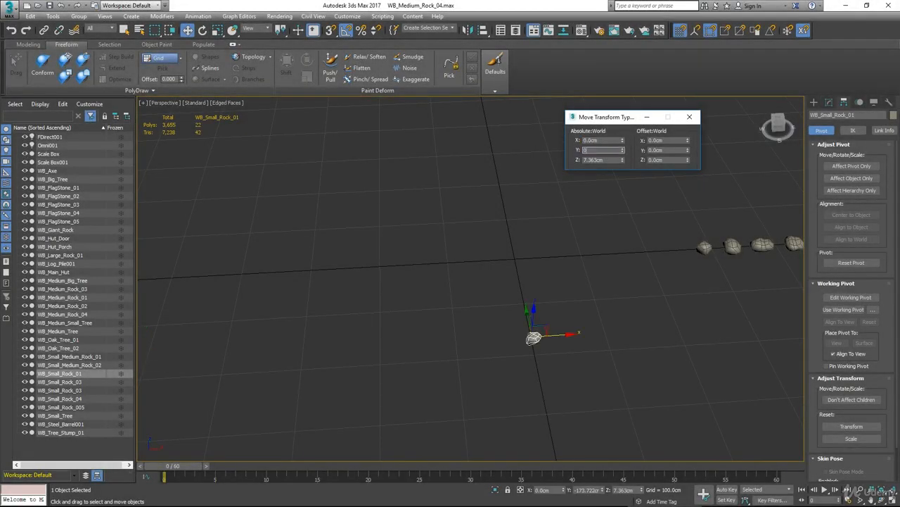
key("Tab")
type("0")
key("Tab")
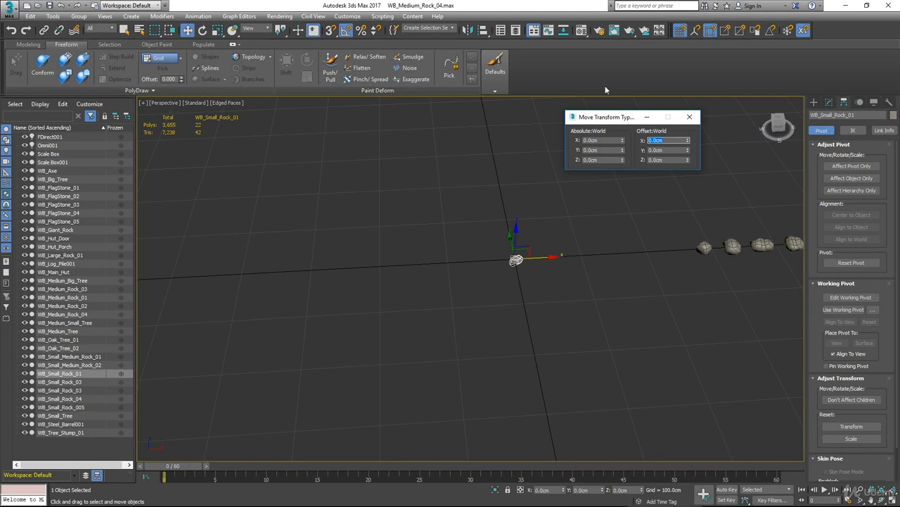
left_click(687, 117)
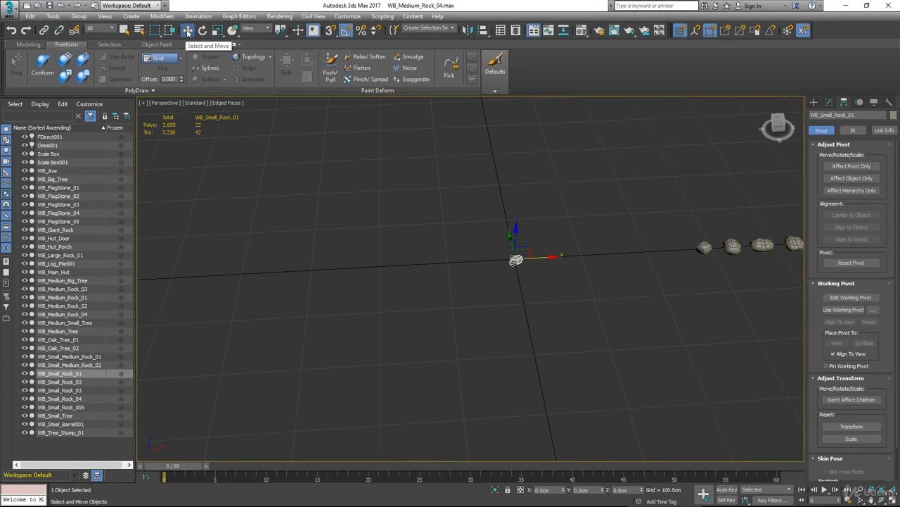
right_click(187, 30)
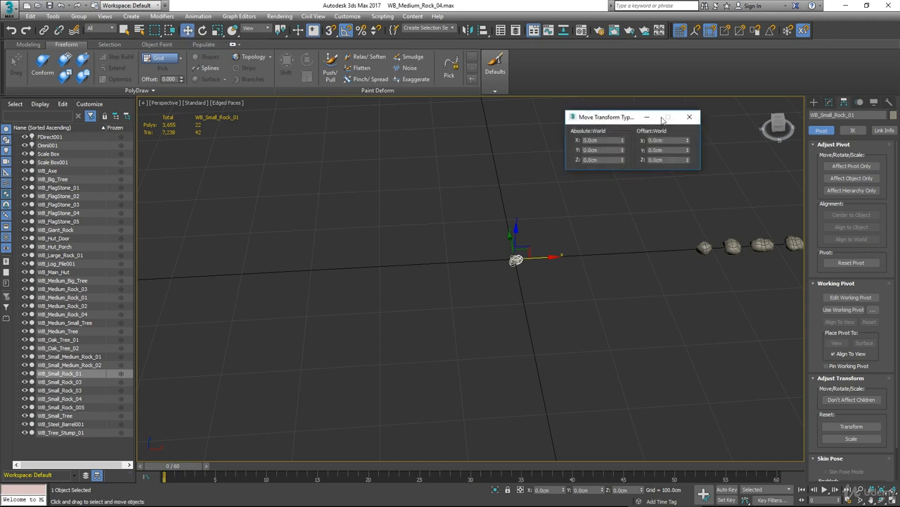
left_click(689, 116)
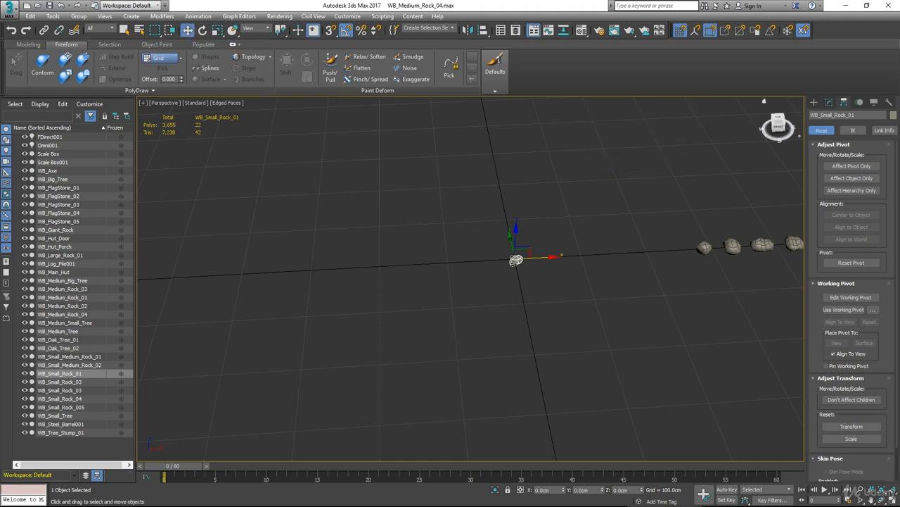
Reset the XForm of WB_Small_Rock_01 and collapse its whole modifier stack
left_click(889, 102)
left_click(849, 275)
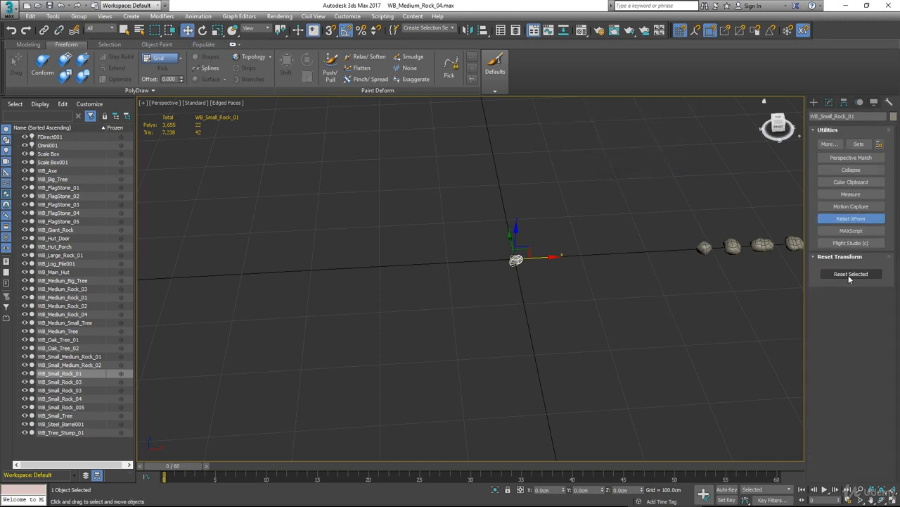
left_click(830, 102)
right_click(847, 265)
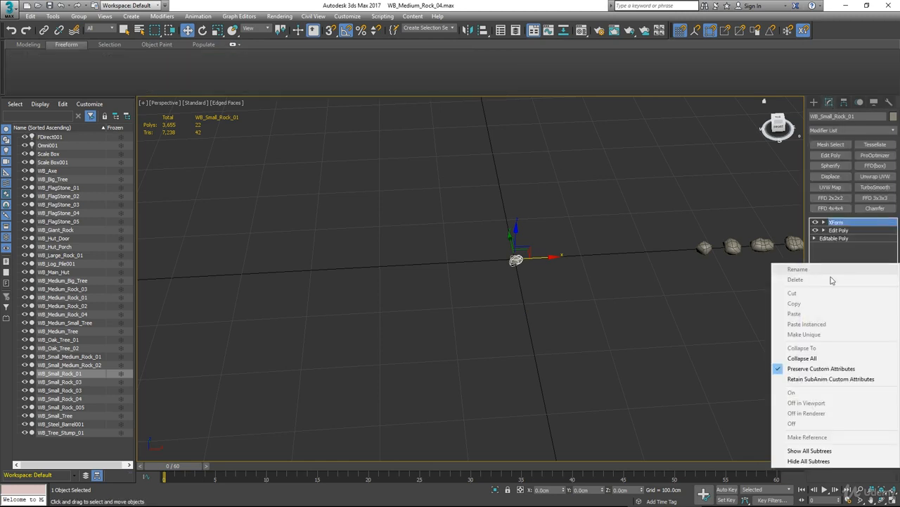
left_click(800, 358)
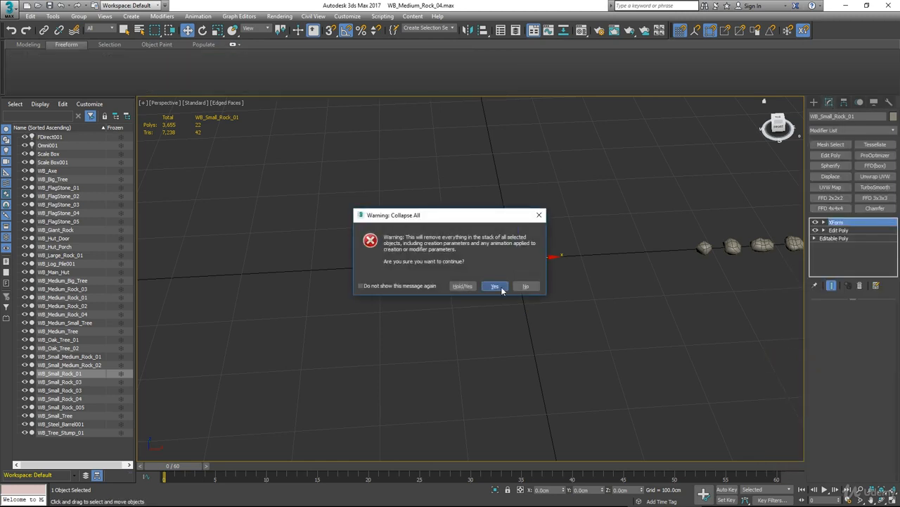
left_click(495, 286)
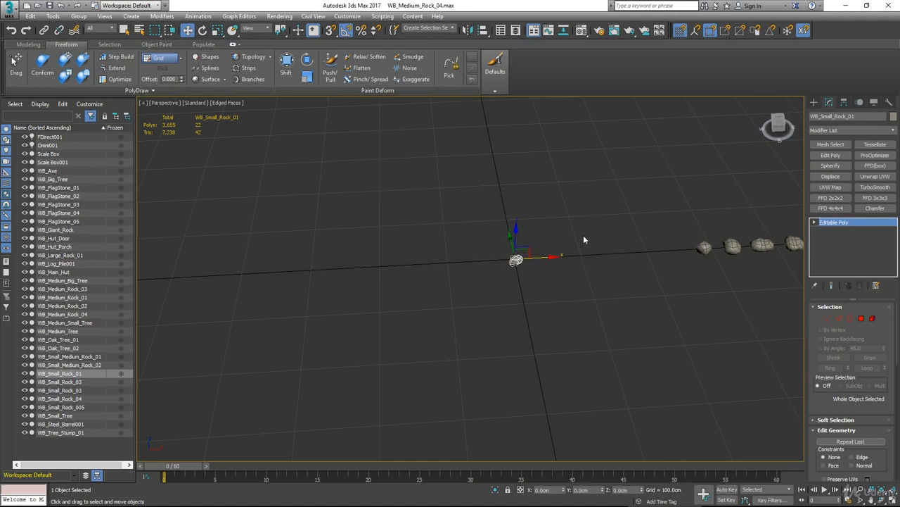
Rotate only the pivot of WB_Small_Rock_01 to 90 degrees on the world X axis
right_click(187, 29)
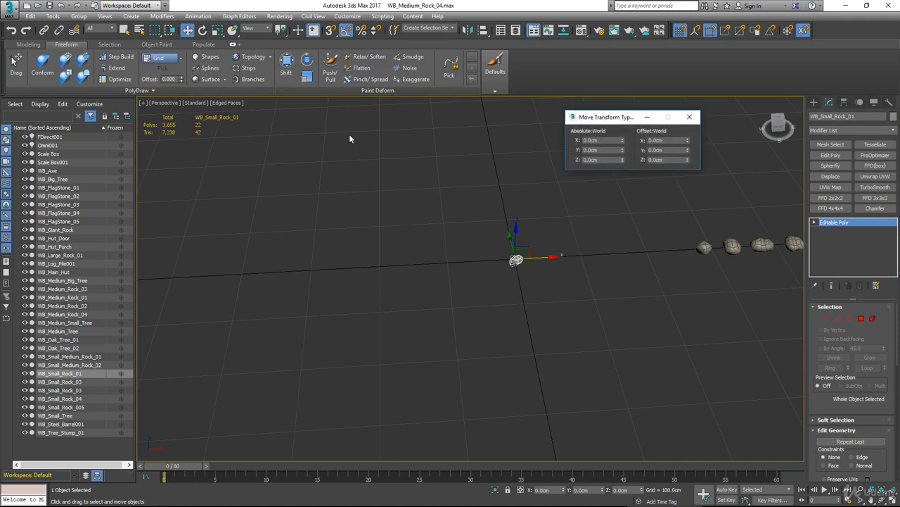
left_click(690, 117)
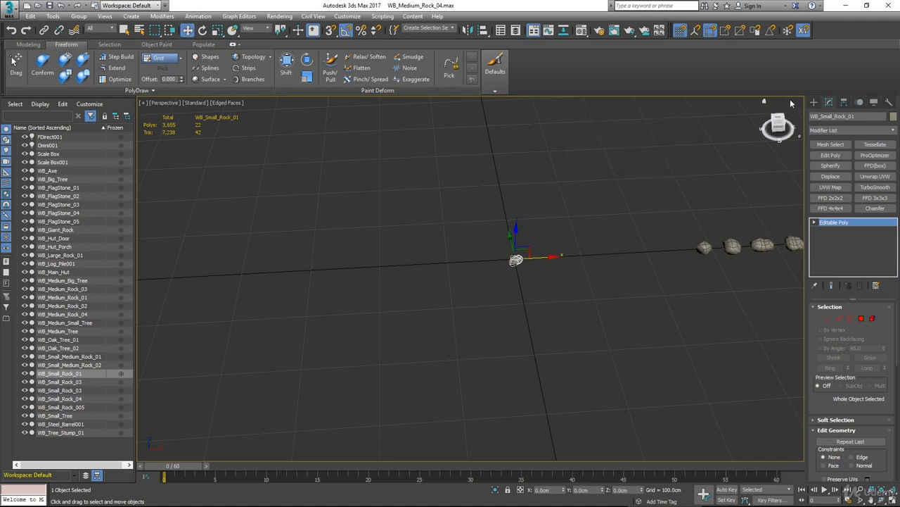
left_click(845, 103)
left_click(852, 166)
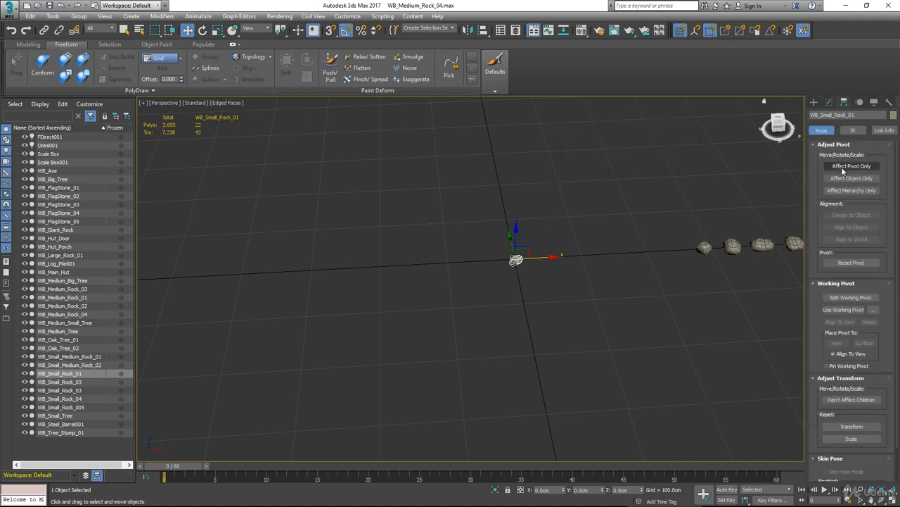
right_click(203, 29)
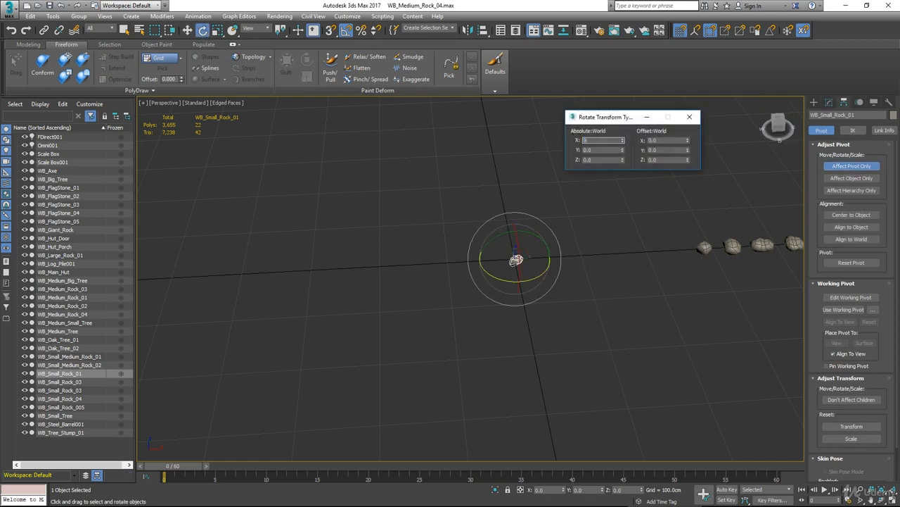
key("Return")
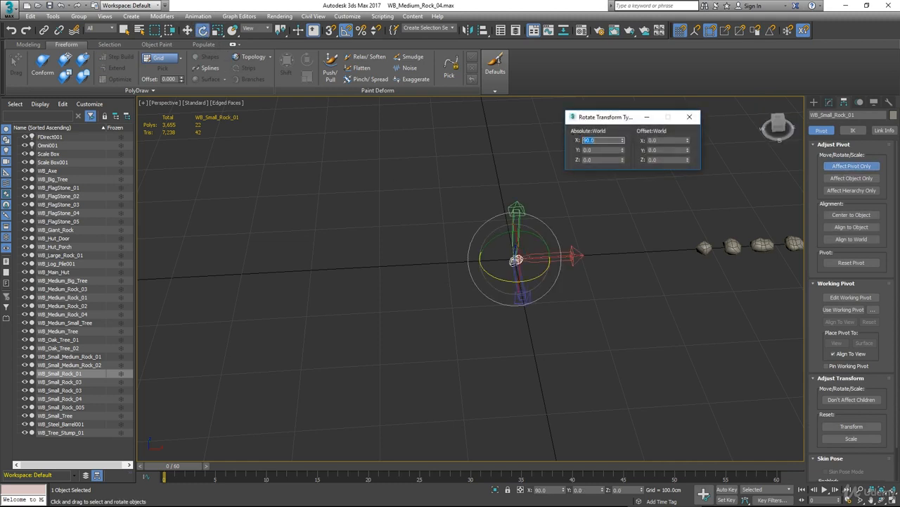
left_click(689, 117)
left_click(851, 166)
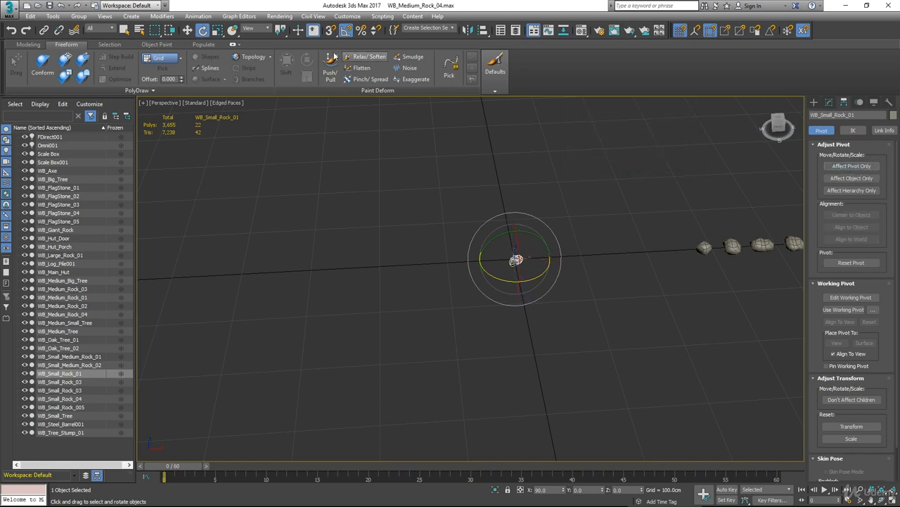
left_click(12, 9)
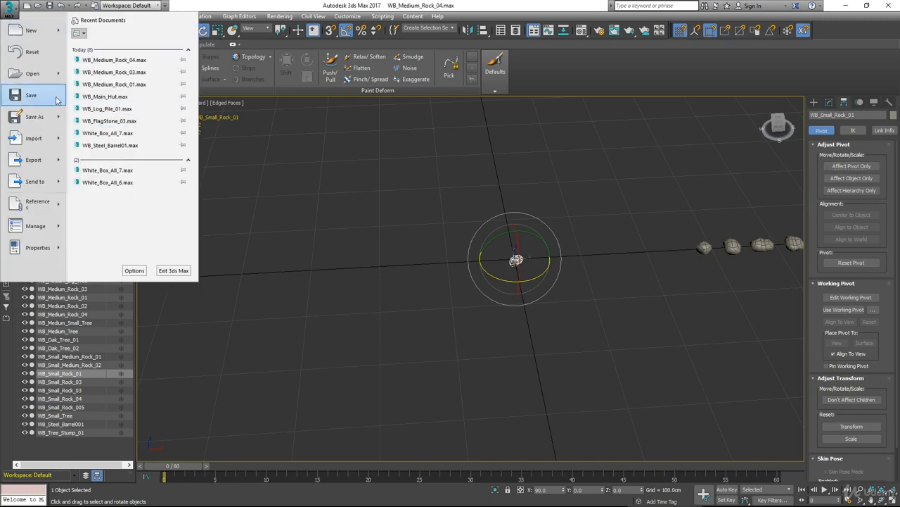
mouse_move(60, 120)
left_click(106, 104)
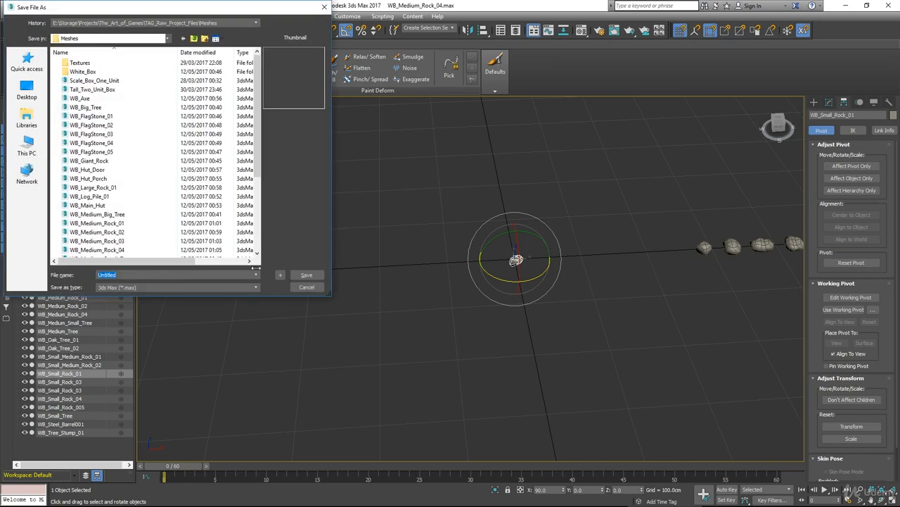
scroll(211, 169, "down", 4)
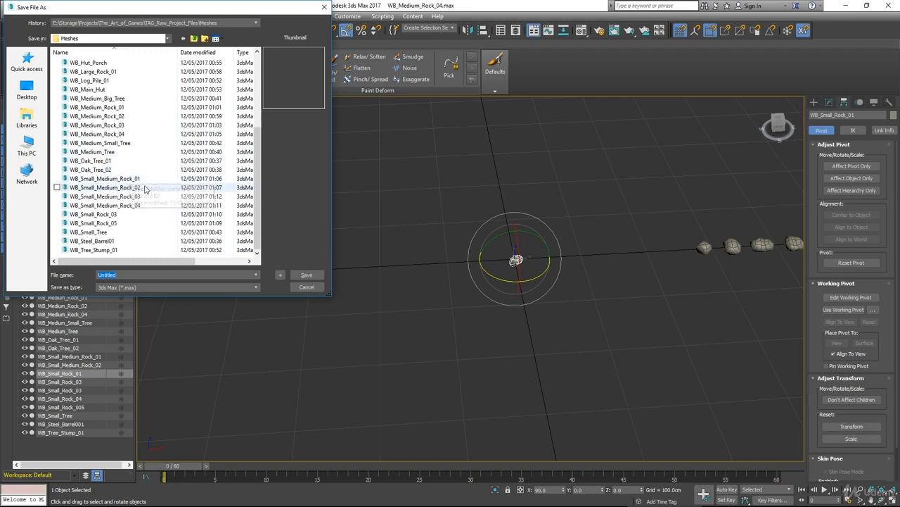
left_click(310, 283)
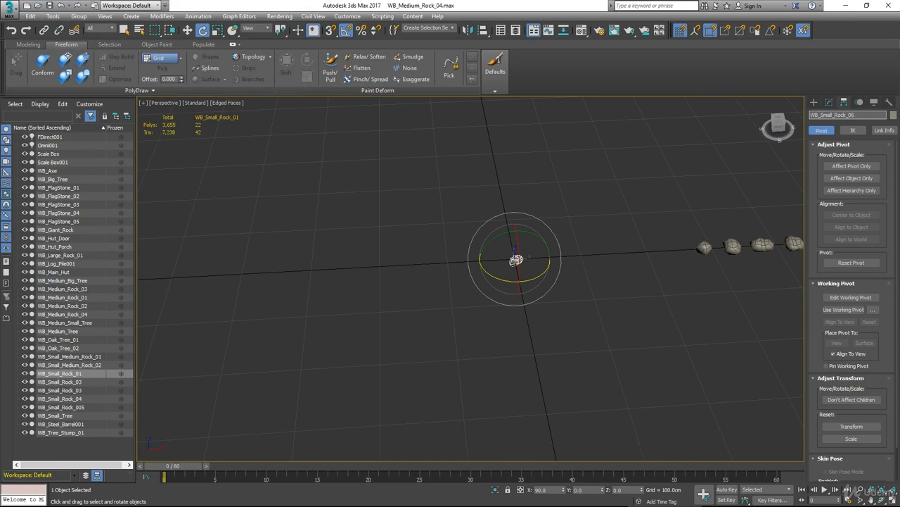
Rename the origin-centred rock WB_Small_Rock_06 and save only that object to the Meshes folder as WB_Small_Medium_Rock_06
key("Return")
left_click(14, 13)
mouse_move(58, 118)
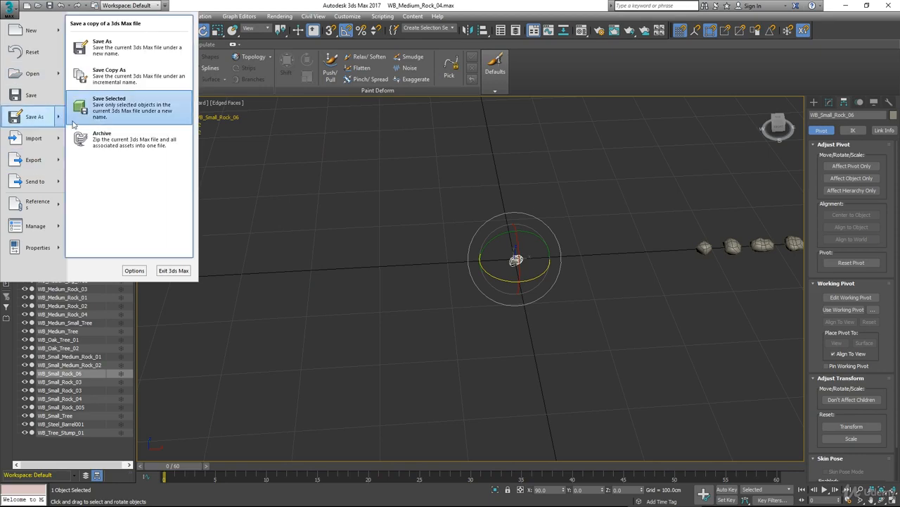
left_click(123, 118)
scroll(137, 204, "down", 3)
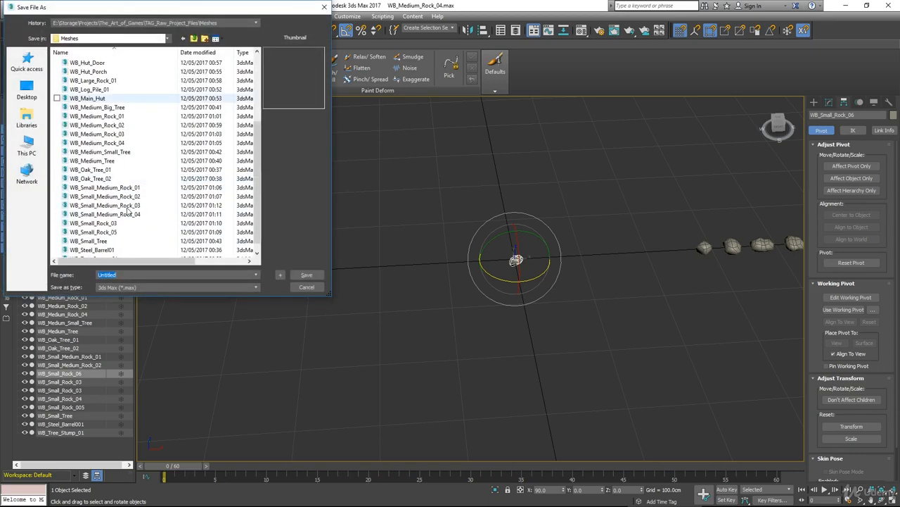
left_click(138, 205)
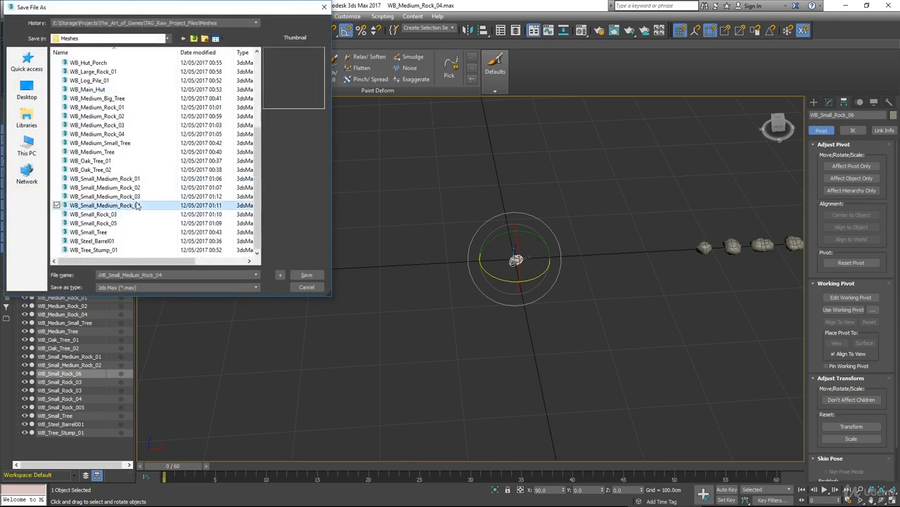
double_click(175, 275)
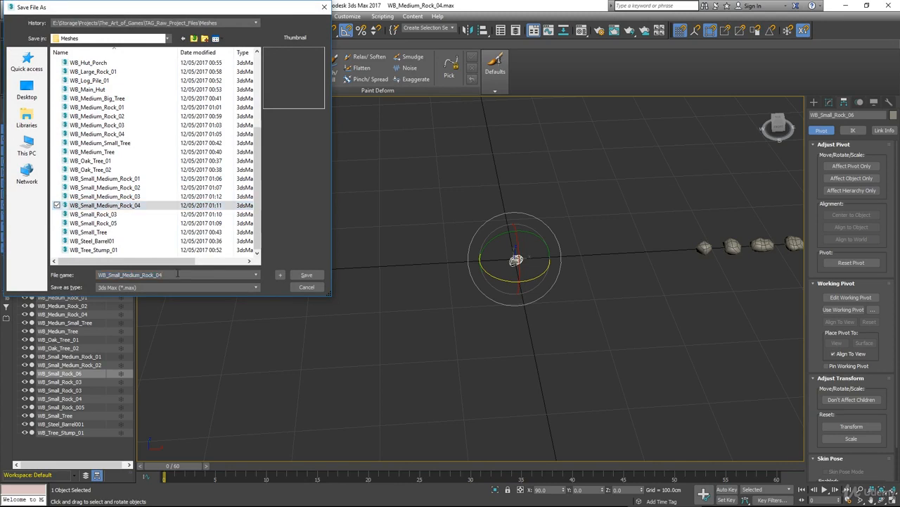
key("BackSpace")
type("6")
left_click(305, 275)
Slide WB_Small_Rock_06 along X to about 223 cm, then move all five small rocks along X toward the larger rocks
scroll(309, 261, "down", 4)
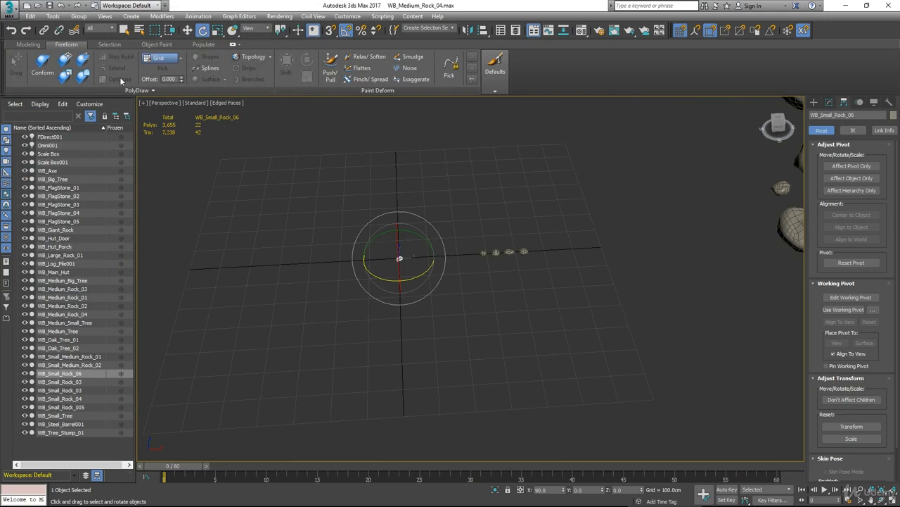
left_click(188, 30)
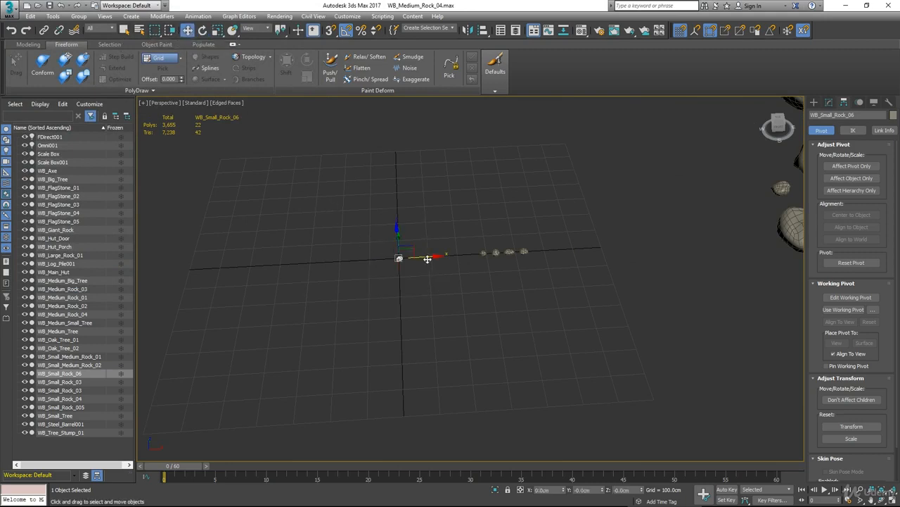
left_click_drag(435, 259, 498, 262)
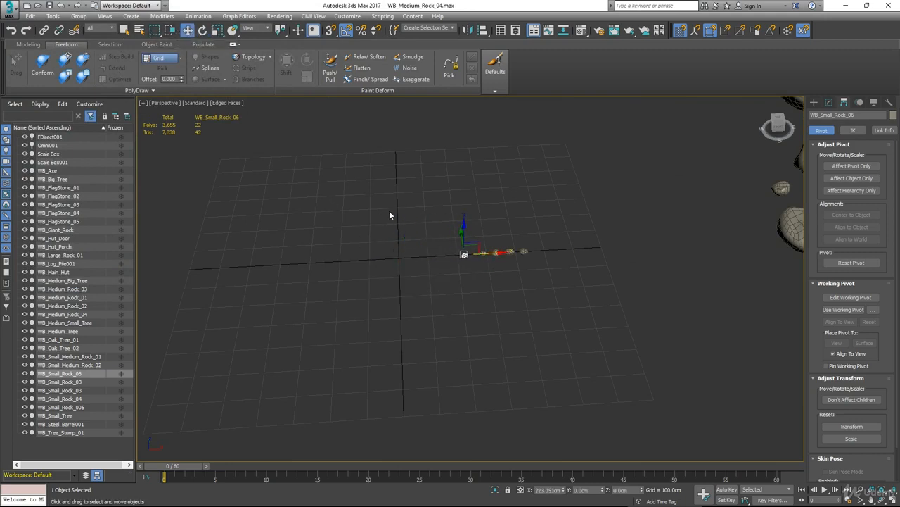
left_click_drag(389, 213, 764, 253)
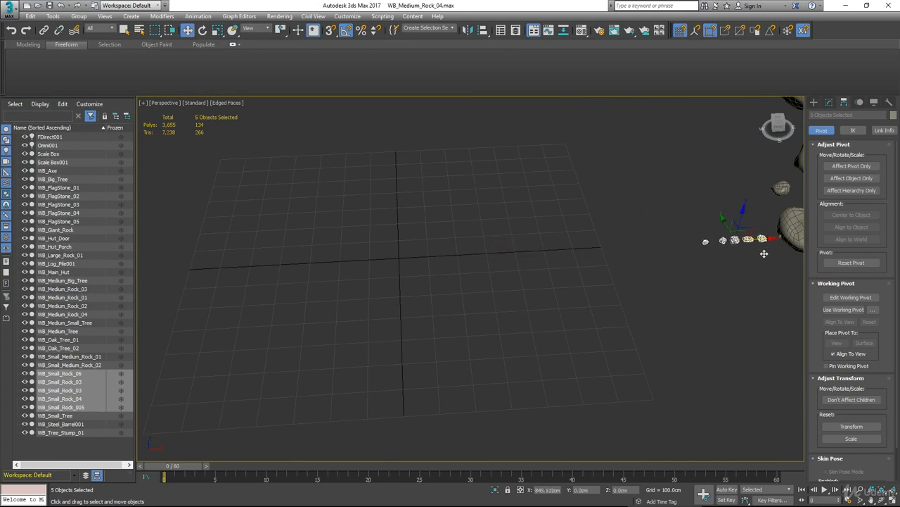
Move the blue scale boxes and the nearby omni light along the X axis toward the grid, then clear the selection
scroll(473, 290, "down", 5)
middle_click_drag(351, 292, 363, 271)
scroll(363, 271, "up", 5)
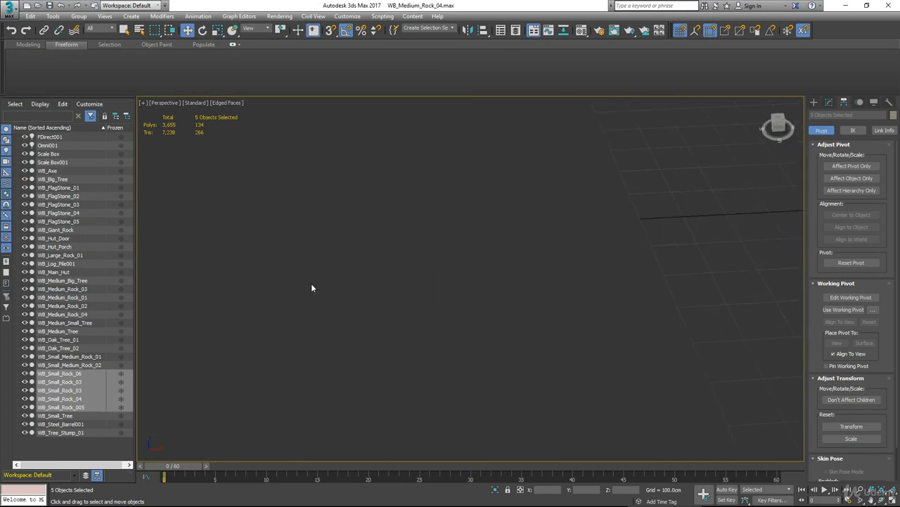
scroll(485, 261, "down", 5)
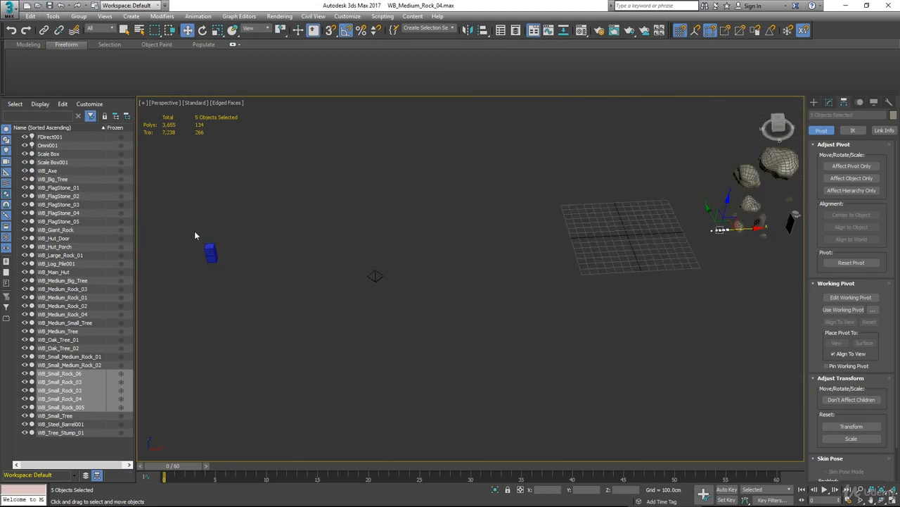
left_click_drag(195, 236, 418, 323)
left_click_drag(284, 258, 581, 243)
middle_click_drag(552, 268, 393, 308)
left_click(425, 307)
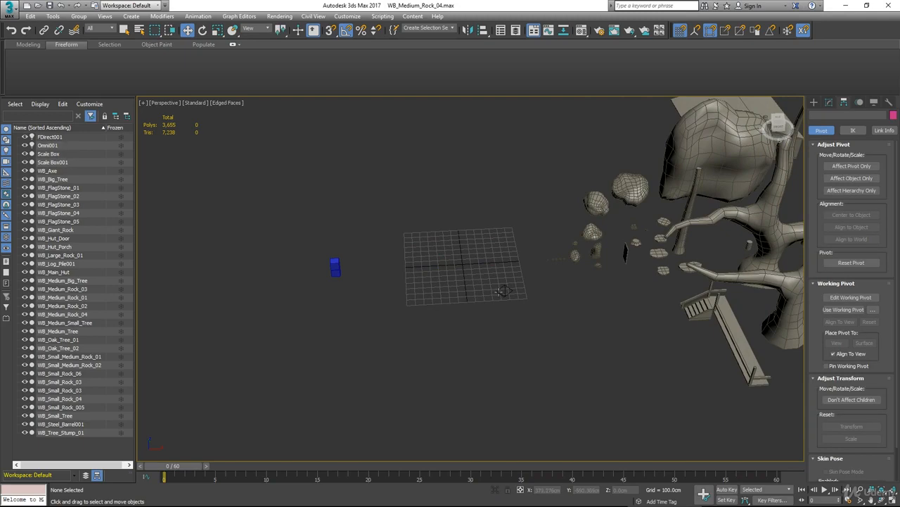
Move the Omni001 light away from the grid to about -809 cm on X
left_click(505, 291)
left_click_drag(533, 290, 425, 303)
middle_click_drag(650, 282, 468, 302)
middle_click_drag(391, 324, 563, 390, "alt")
scroll(487, 358, "up", 4)
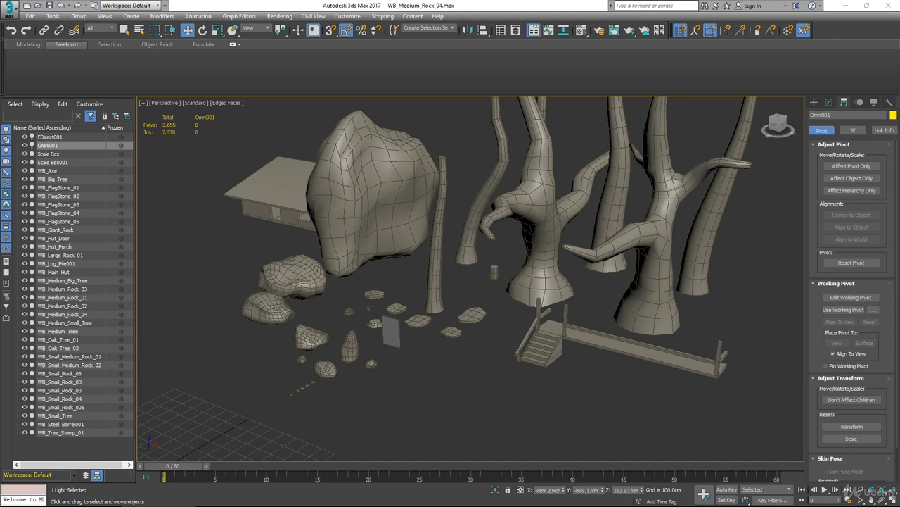
Review the saved white-box files in the Meshes folder in File Explorer, then switch to Unity's Forest scene
left_click_drag(899, 76, 504, 48)
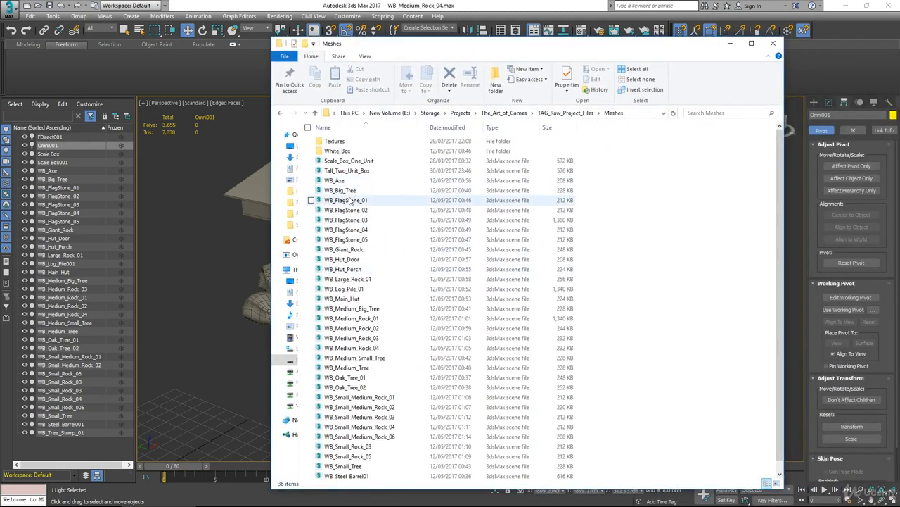
scroll(352, 280, "down", 1)
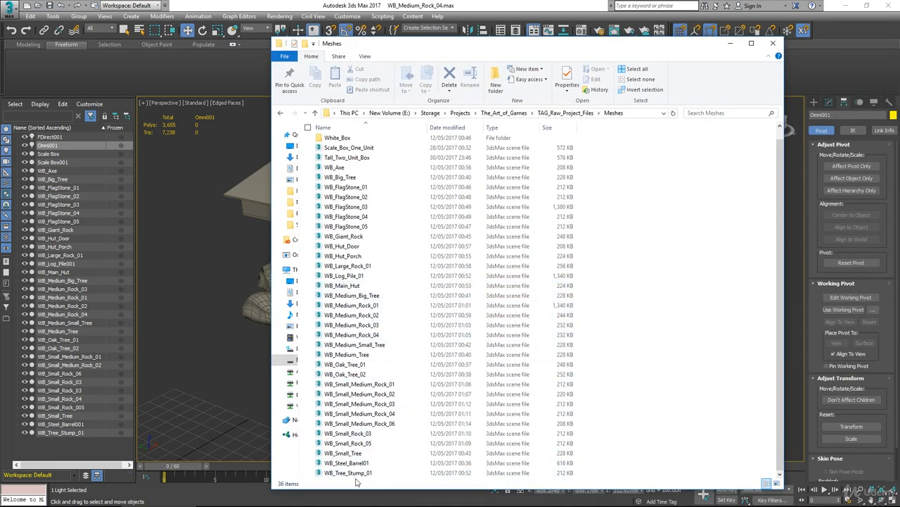
left_click_drag(397, 48, 136, 24)
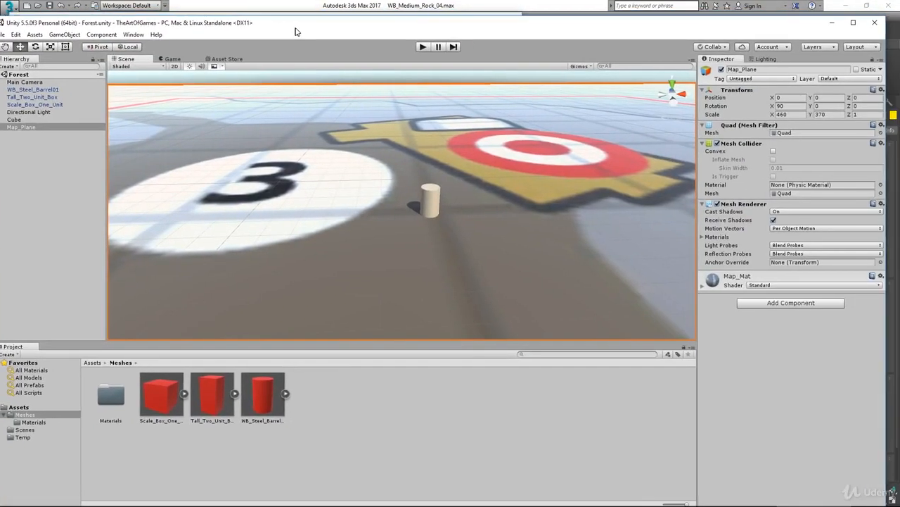
Maximize Unity, bring the raw Meshes folder alongside it, and import WB_Axe, WB_Big_Tree and WB_FlagStone_01 into Assets > Meshes
left_click_drag(298, 31, 362, 42)
left_click_drag(182, 23, 899, 133)
left_click_drag(564, 38, 524, 1)
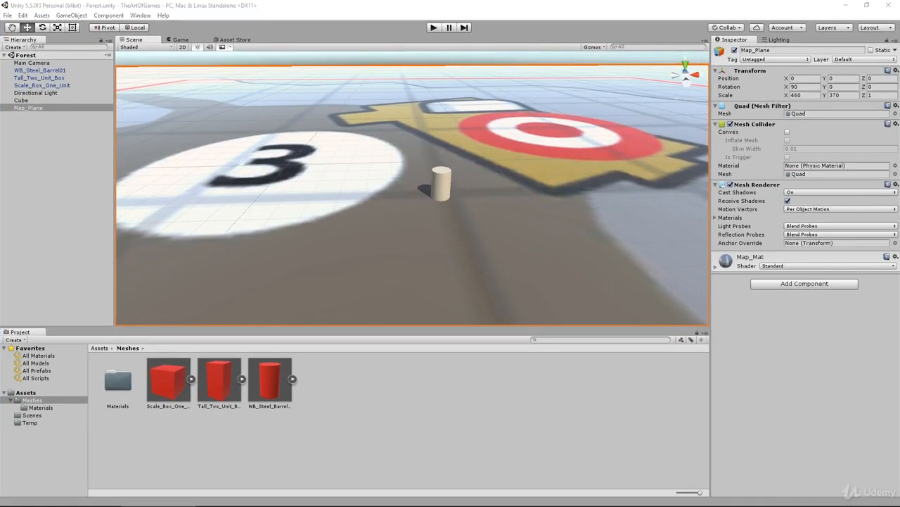
left_click_drag(899, 131, 738, 39)
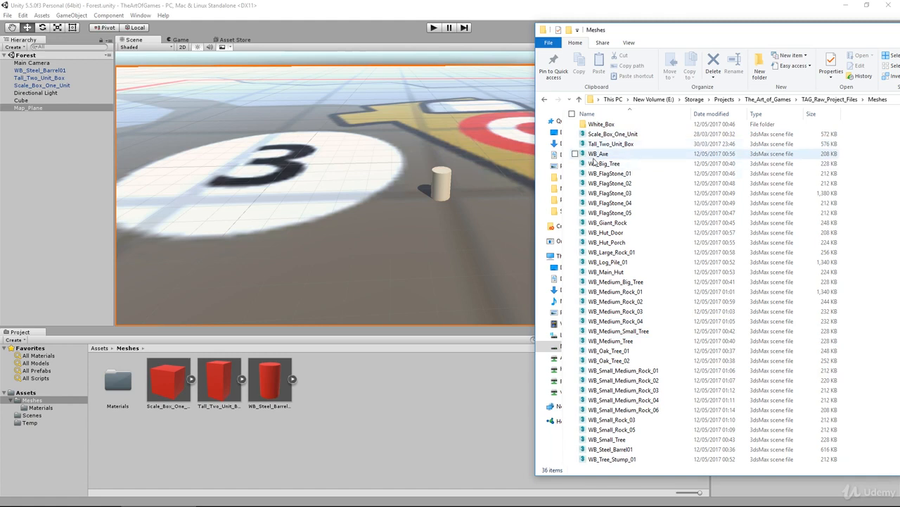
left_click_drag(598, 153, 336, 400)
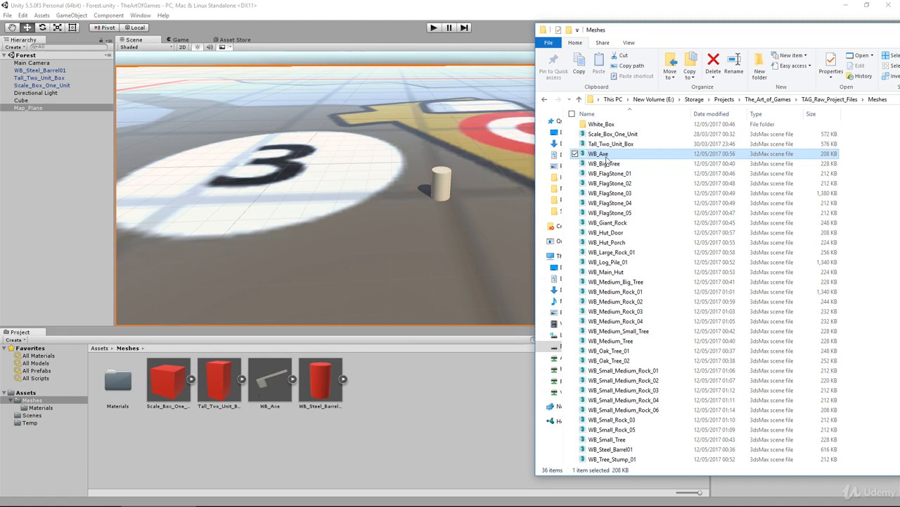
left_click_drag(605, 163, 406, 420)
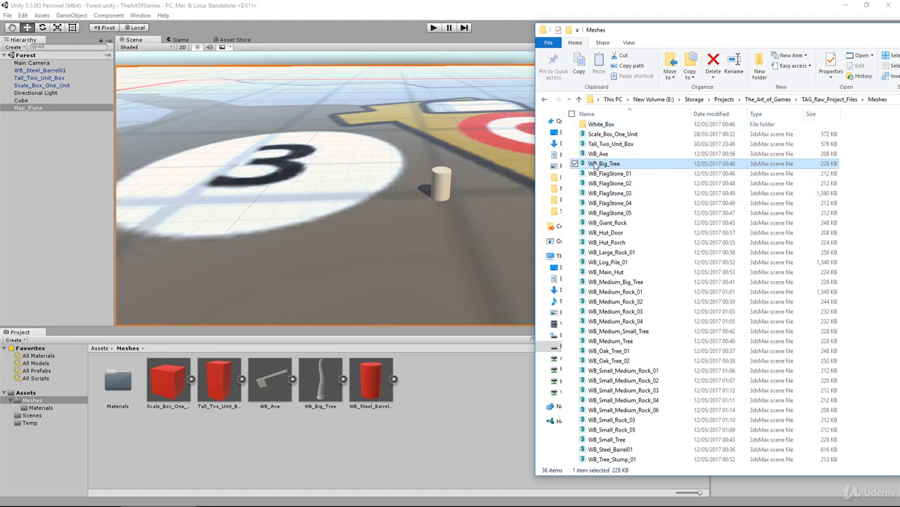
left_click_drag(602, 173, 440, 399)
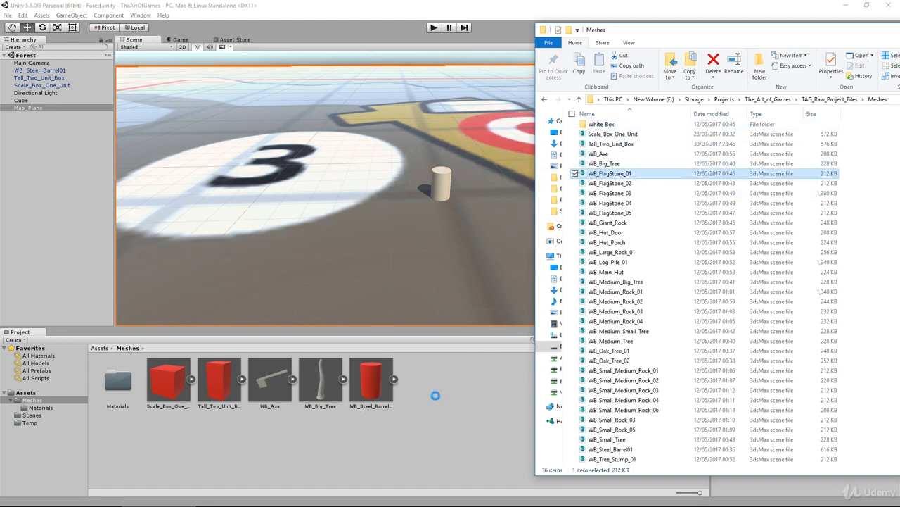
Import WB_FlagStone_02 through WB_FlagStone_05 together into Unity's Meshes folder
left_click(612, 184)
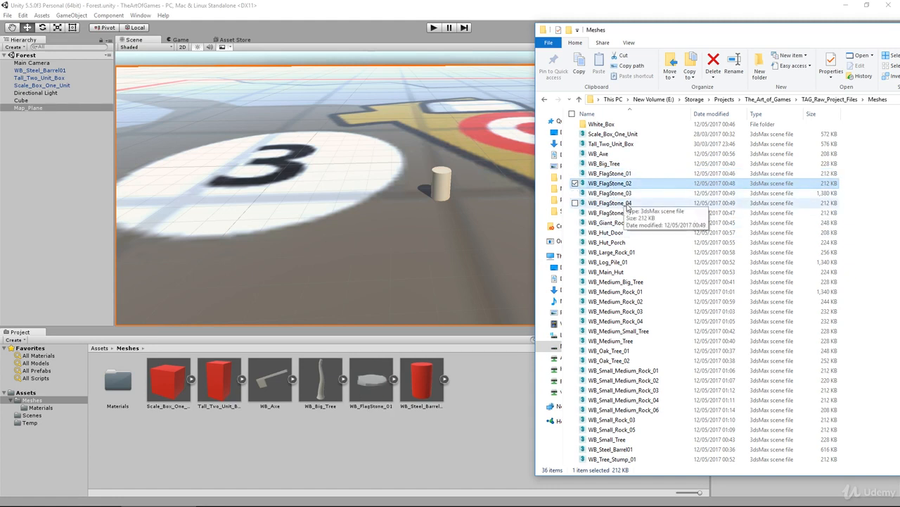
left_click(615, 213, "shift")
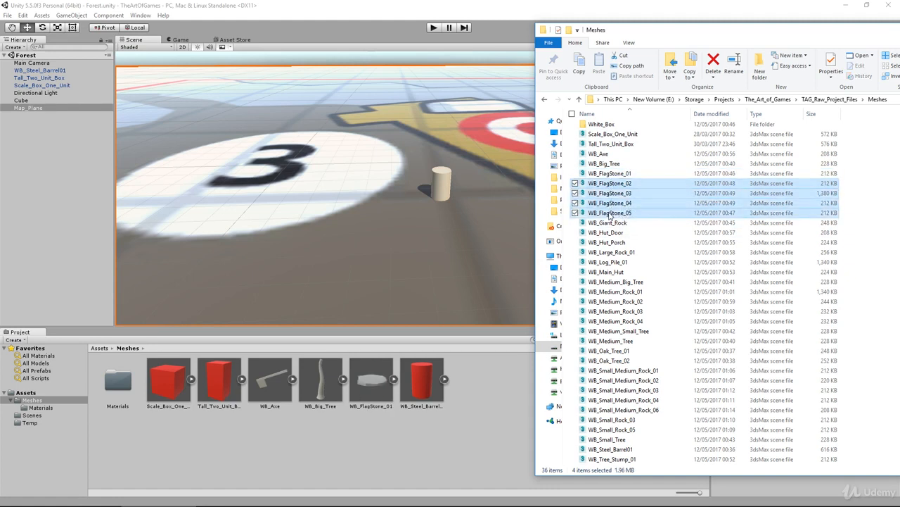
left_click_drag(612, 203, 504, 368)
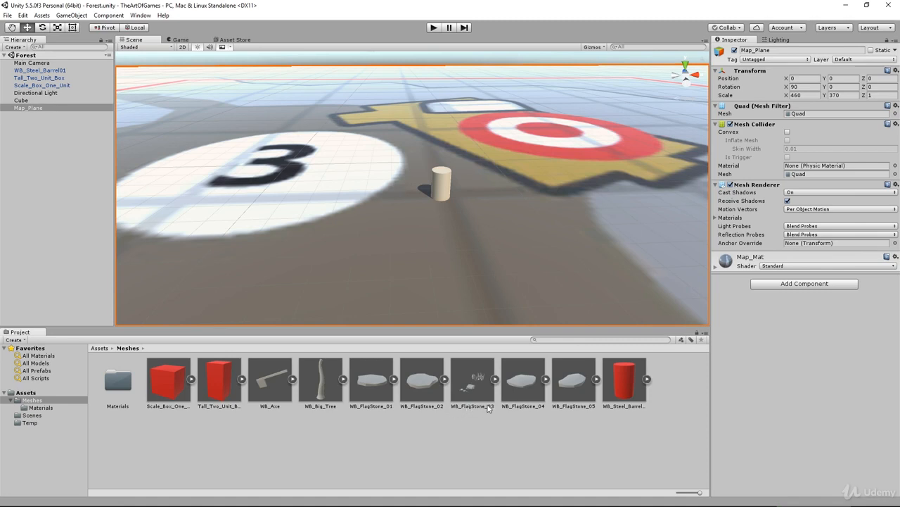
Delete the wrongly exported WB_FlagStone_03 asset from Unity's Meshes folder
left_click(477, 386)
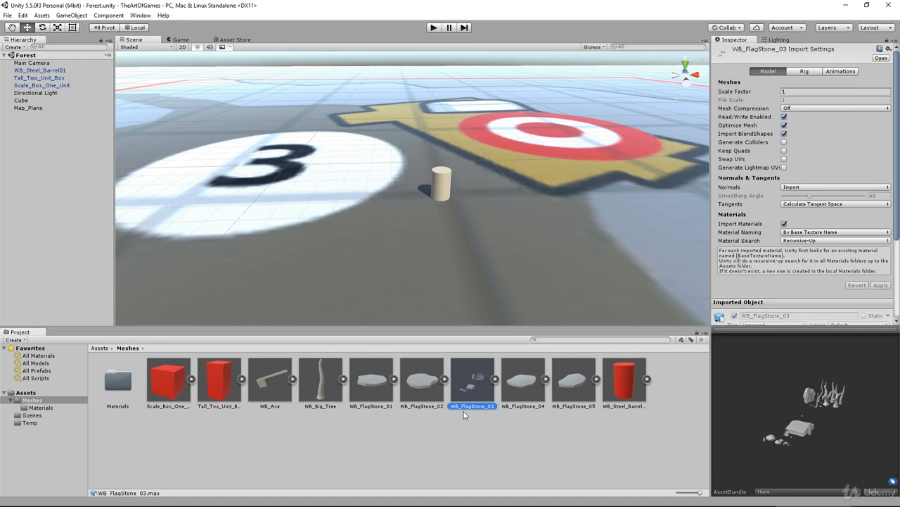
key("Delete")
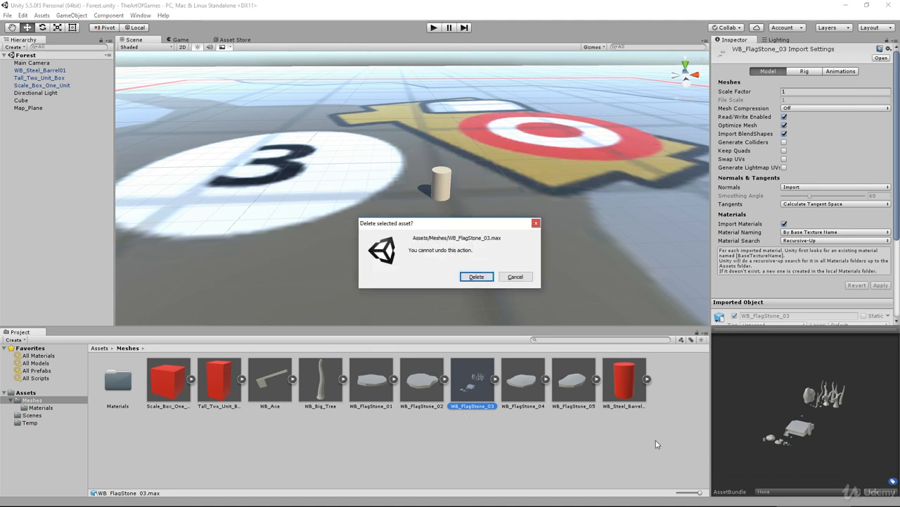
left_click(476, 277)
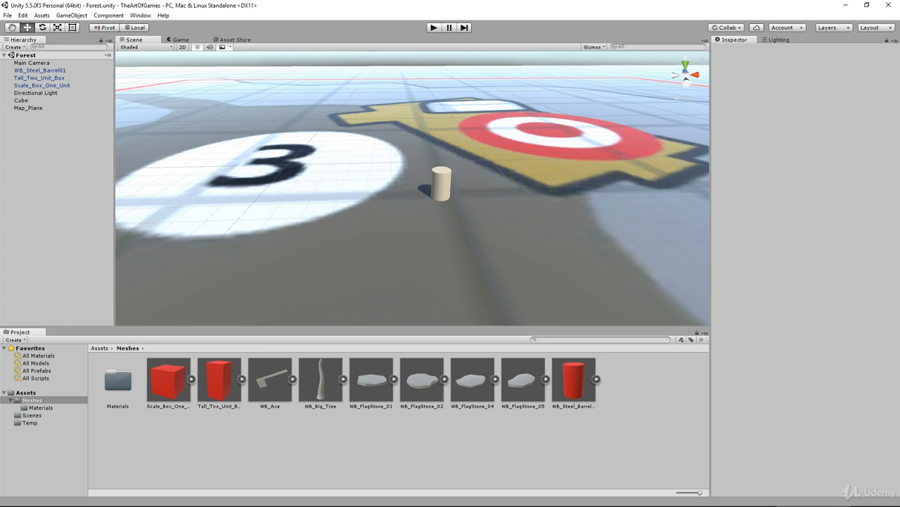
Switch to 3ds Max and open WB_FlagStone_03.max from the Meshes folder, accepting the missing DLLs
key("alt+Tab")
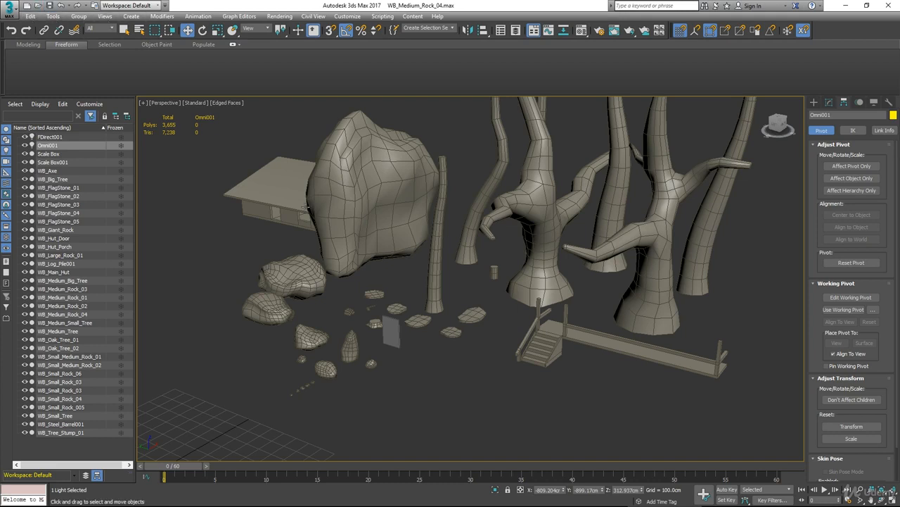
left_click(10, 10)
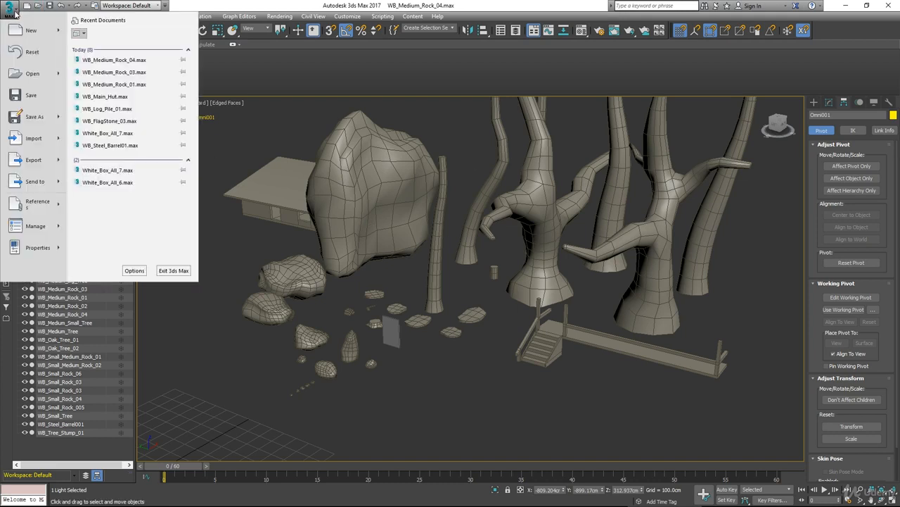
left_click(33, 75)
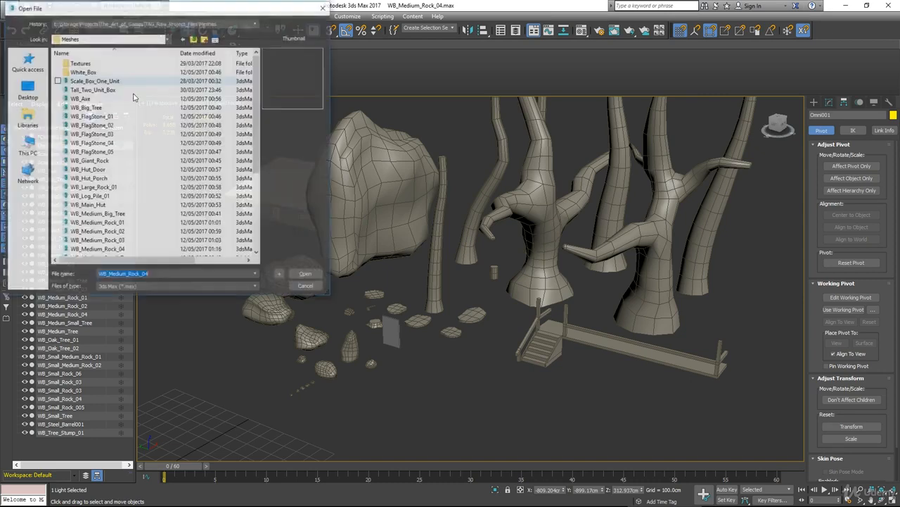
left_click(113, 134)
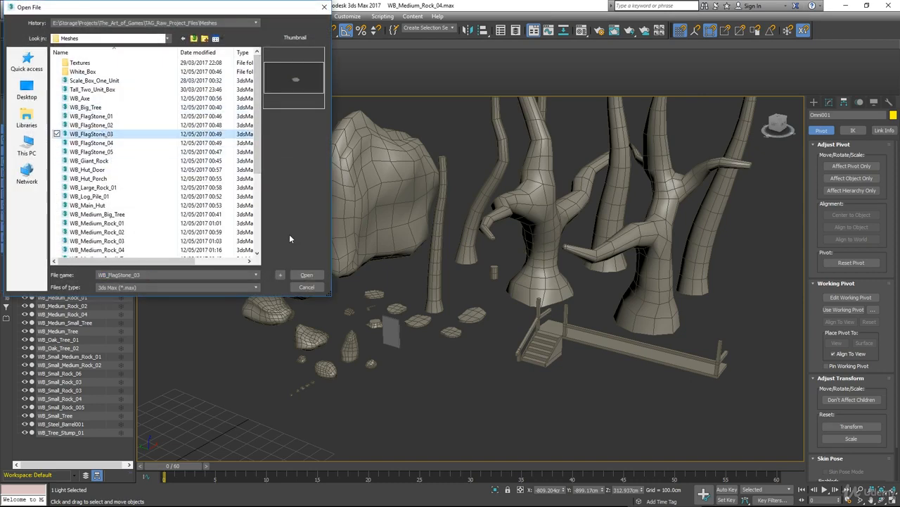
left_click(305, 275)
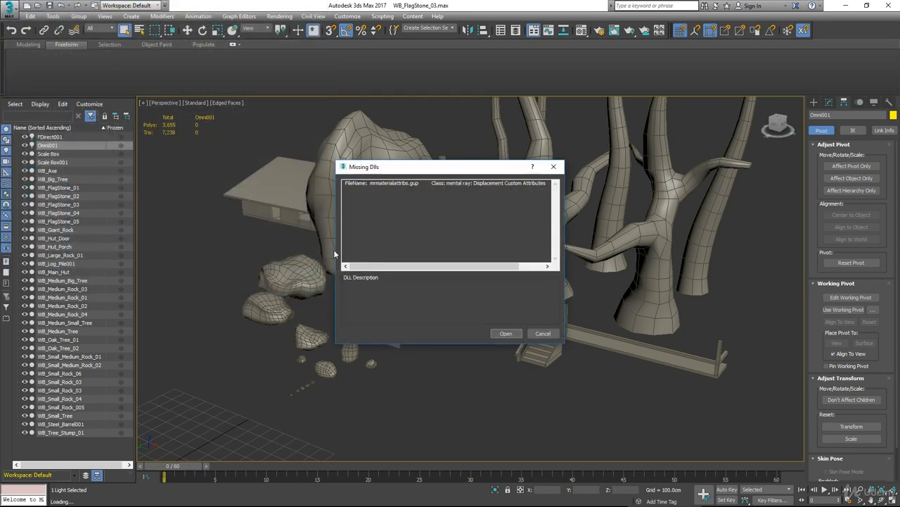
left_click(501, 332)
Select only the flagstone at the grid's centre and save the selection over the existing WB_FlagStone_03 file
scroll(474, 311, "down", 10)
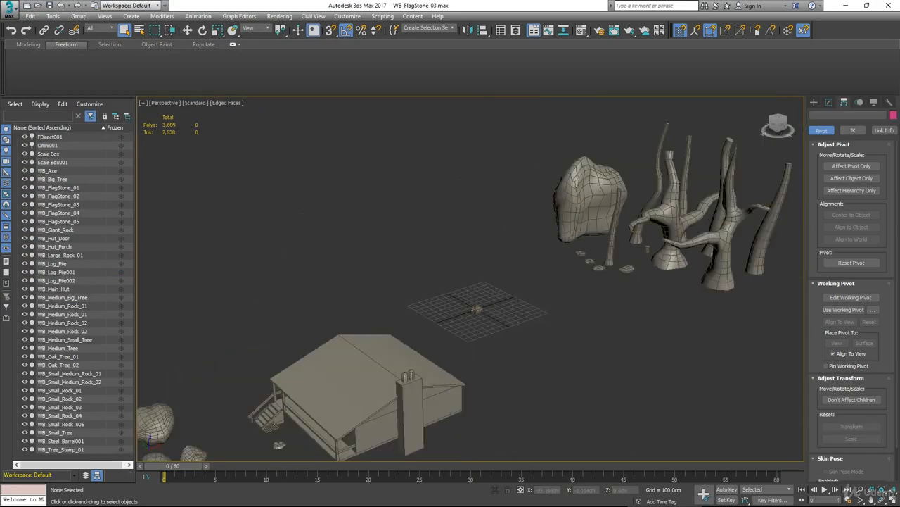
scroll(536, 259, "up", 4)
middle_click_drag(536, 259, 517, 191)
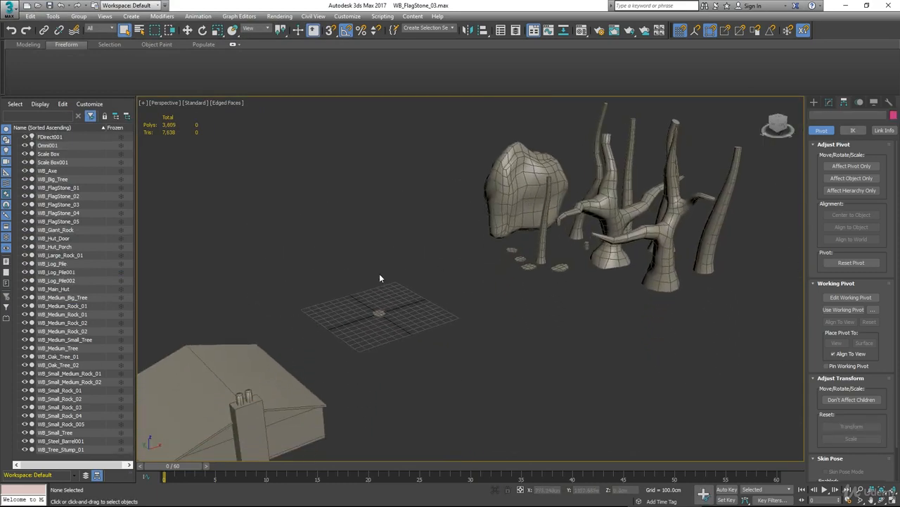
left_click(379, 313)
key("z")
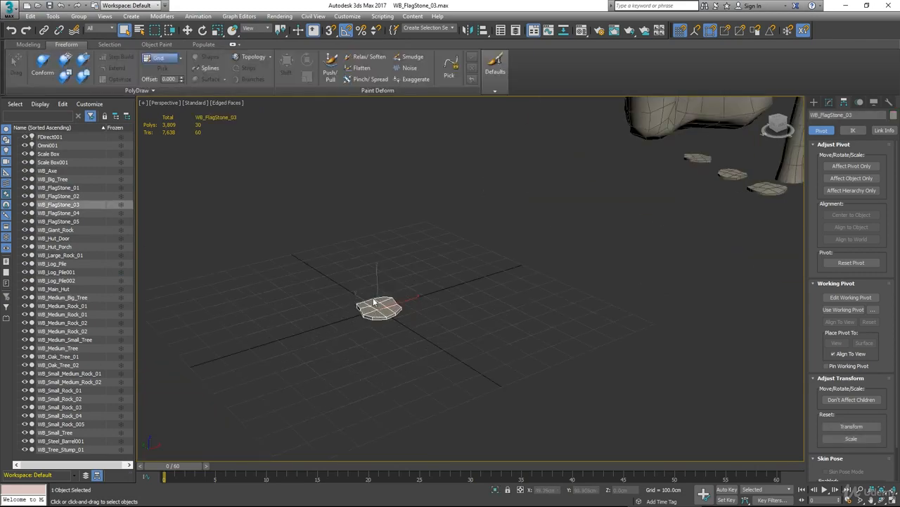
left_click(13, 9)
mouse_move(57, 117)
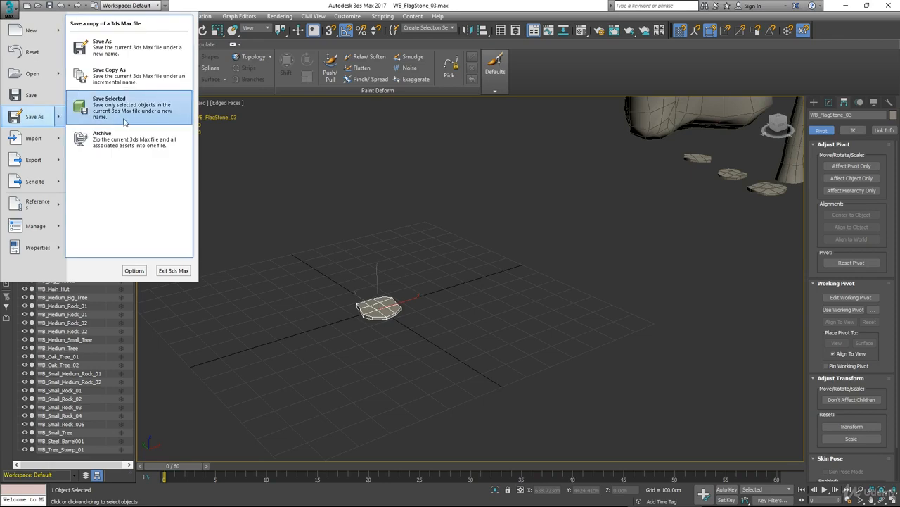
left_click(124, 122)
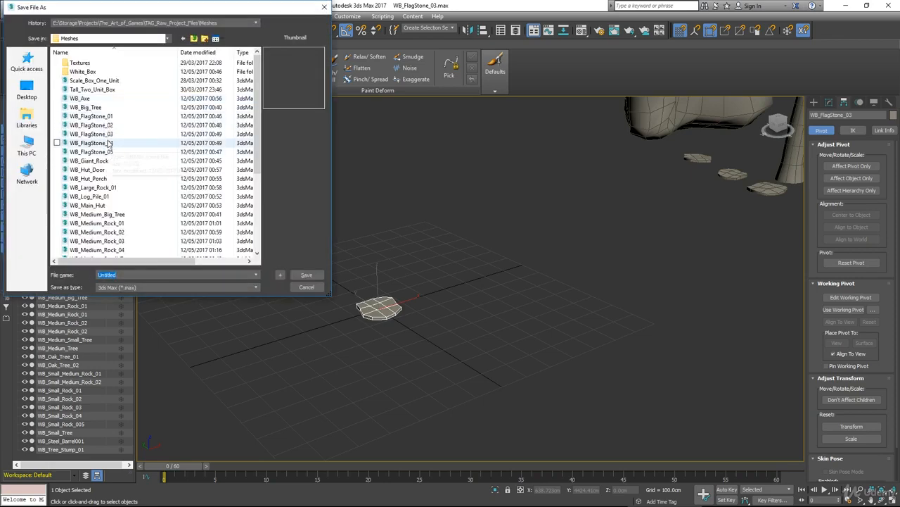
left_click(106, 134)
left_click(306, 275)
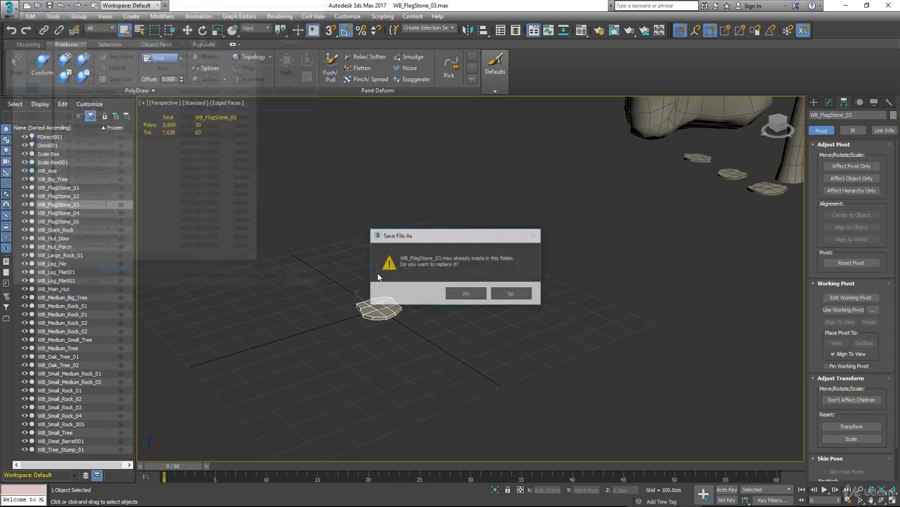
left_click(471, 295)
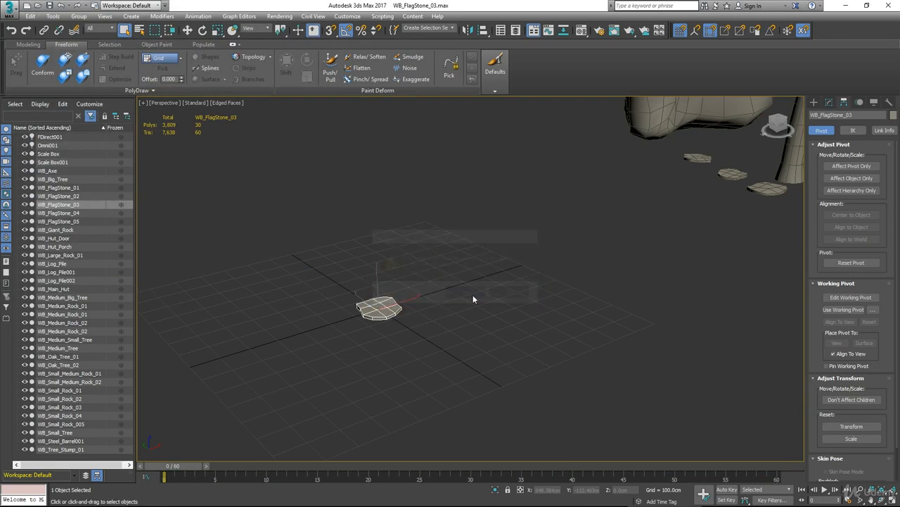
Return to Unity and import the re-saved WB_FlagStone_03 from File Explorer into the Meshes folder
left_click(848, 6)
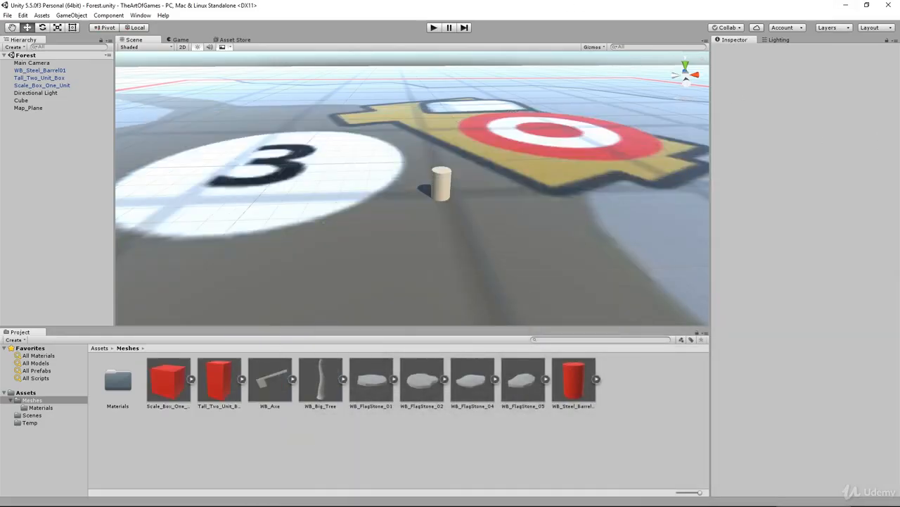
key("alt+Tab")
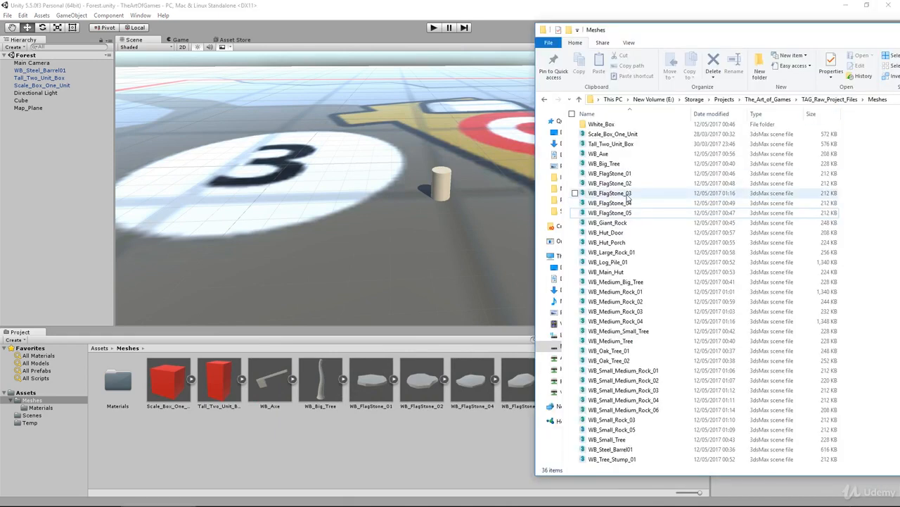
left_click_drag(602, 195, 389, 446)
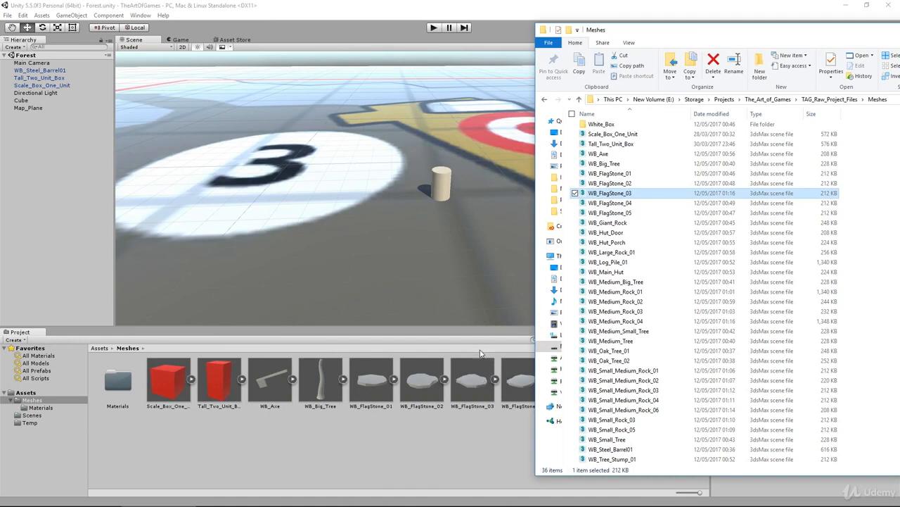
Import WB_Giant_Rock and WB_Hut_Door from File Explorer into Unity's Meshes folder
left_click_drag(635, 32, 773, 73)
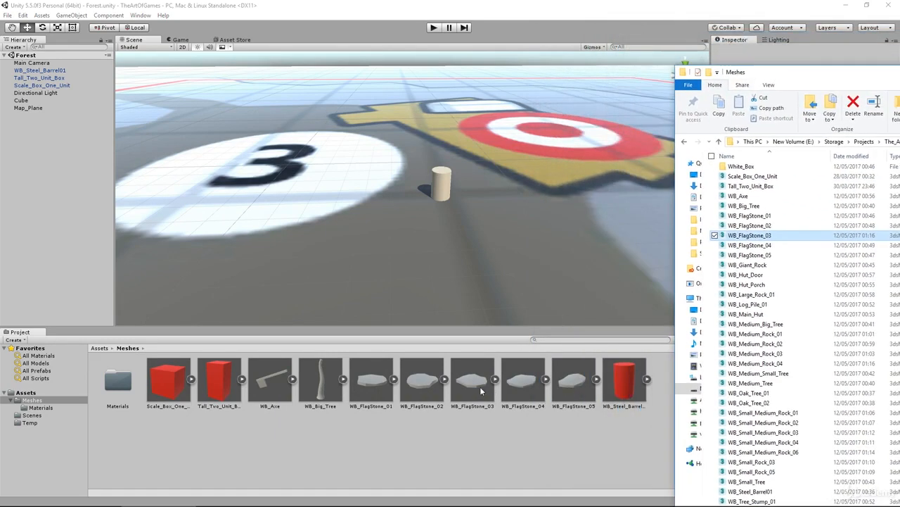
left_click(740, 267)
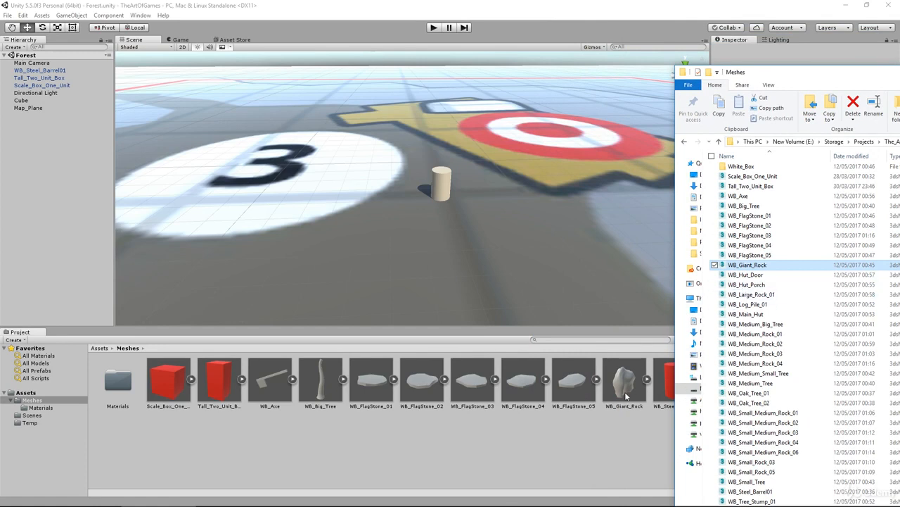
left_click(739, 276)
left_click_drag(739, 278, 494, 427)
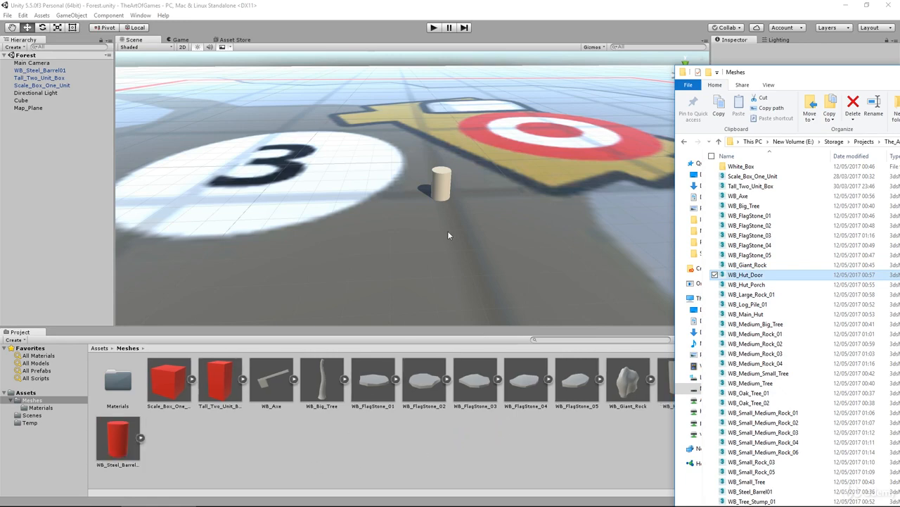
Move File Explorer off the Unity window, expand WB_Hut_Door, and play and orbit its Take 001 animation preview
left_click_drag(784, 79, 204, 85)
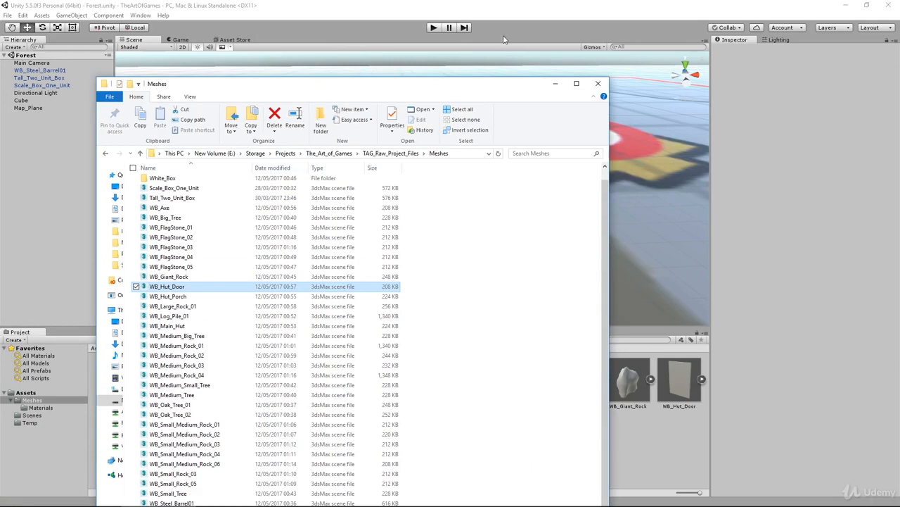
left_click_drag(384, 87, 899, 144)
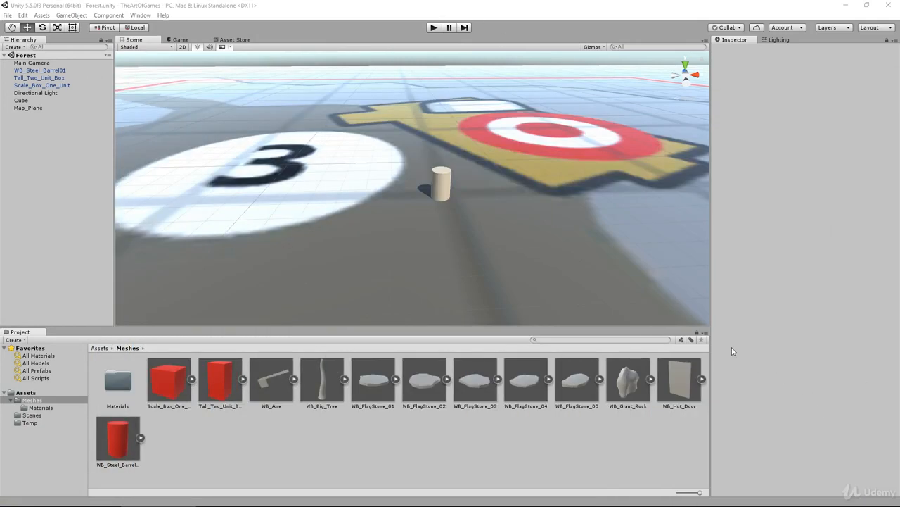
left_click(702, 379)
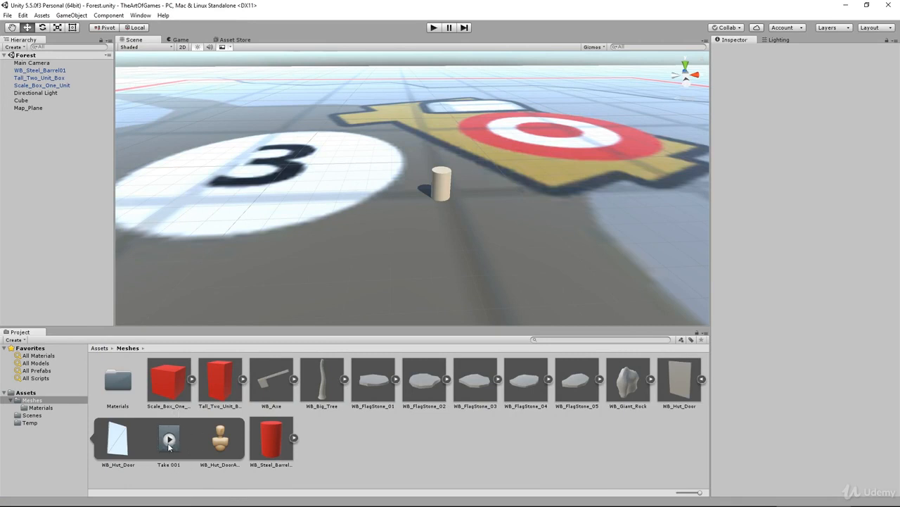
left_click(169, 440)
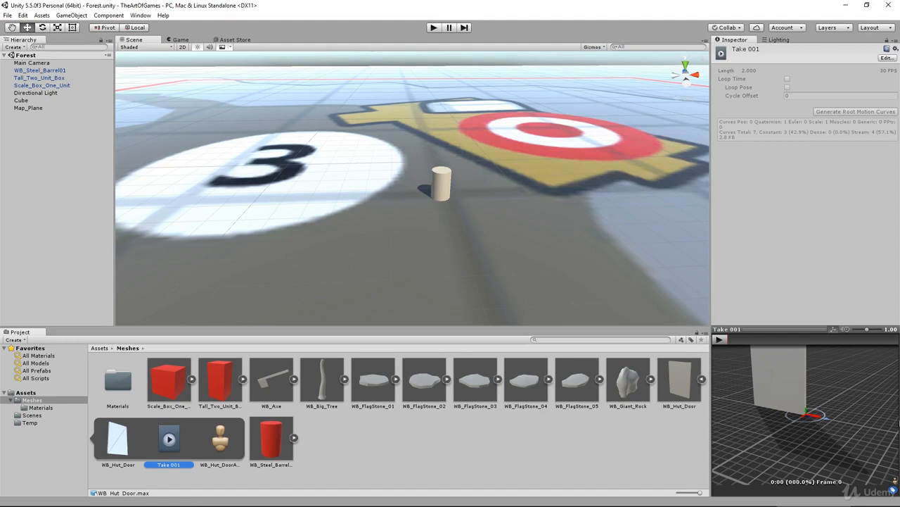
left_click(720, 338)
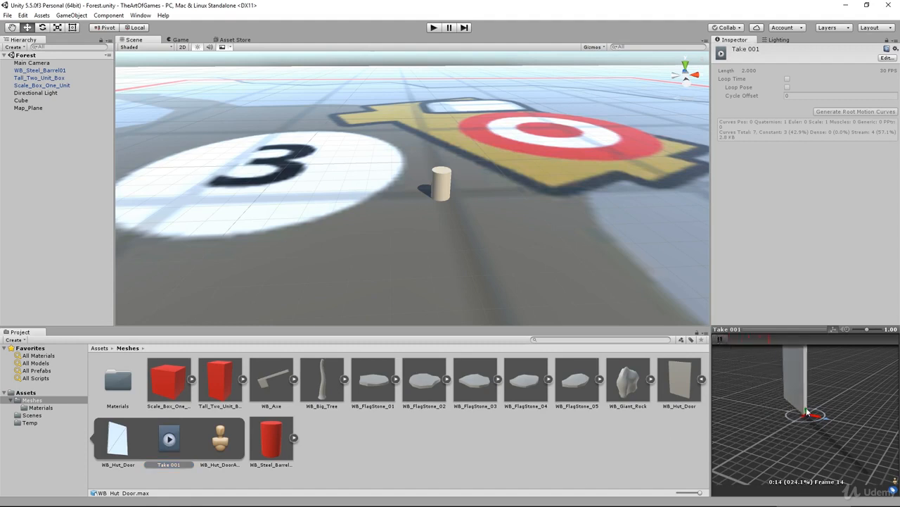
left_click_drag(834, 418, 811, 430)
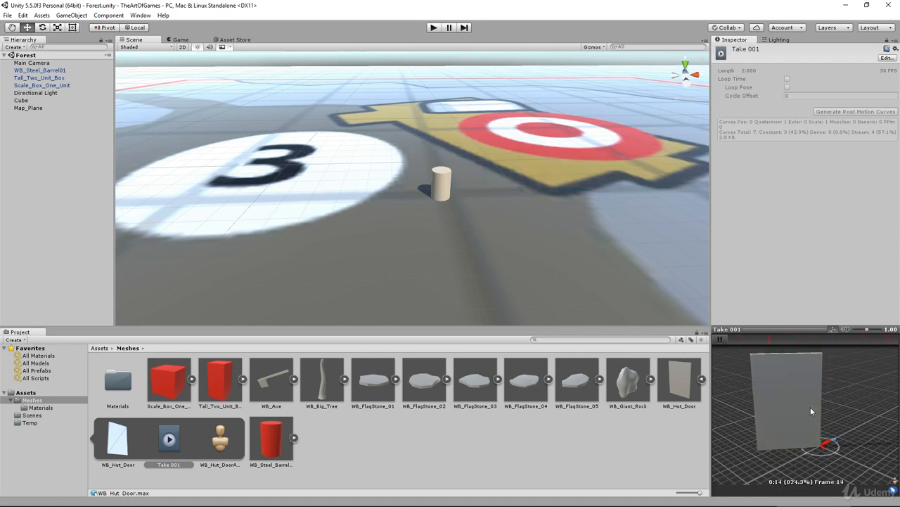
Collapse the WB_Hut_Door asset and import WB_Hut_Porch, WB_Large_Rock_01 and WB_Log_Pile_01 from File Explorer into Unity's Meshes folder
left_click(721, 340)
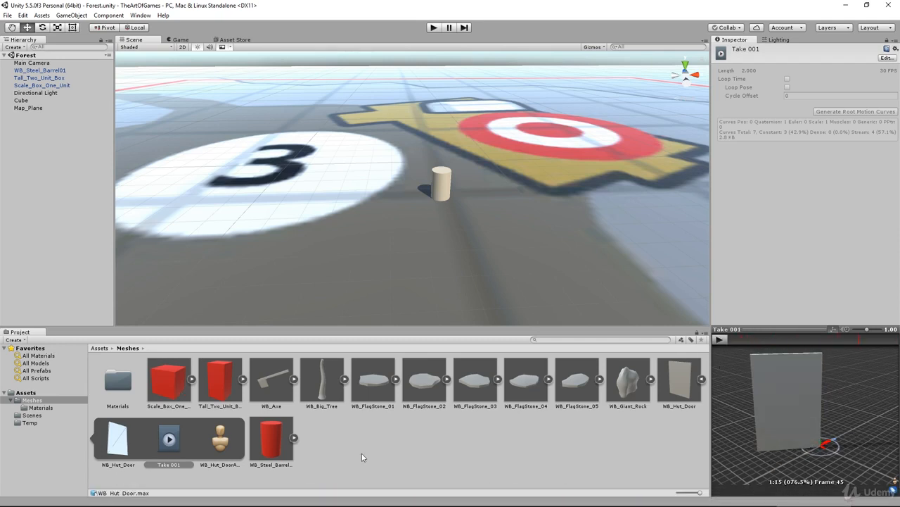
left_click(701, 380)
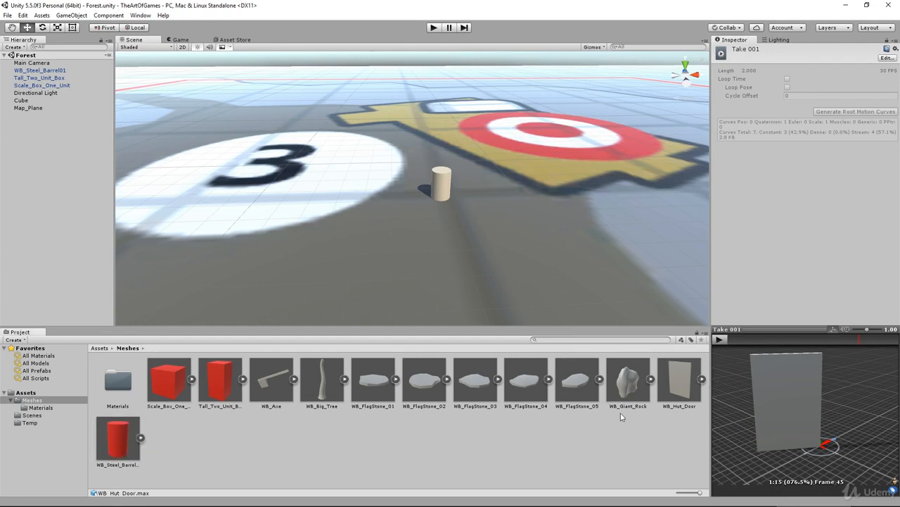
left_click_drag(899, 176, 837, 50)
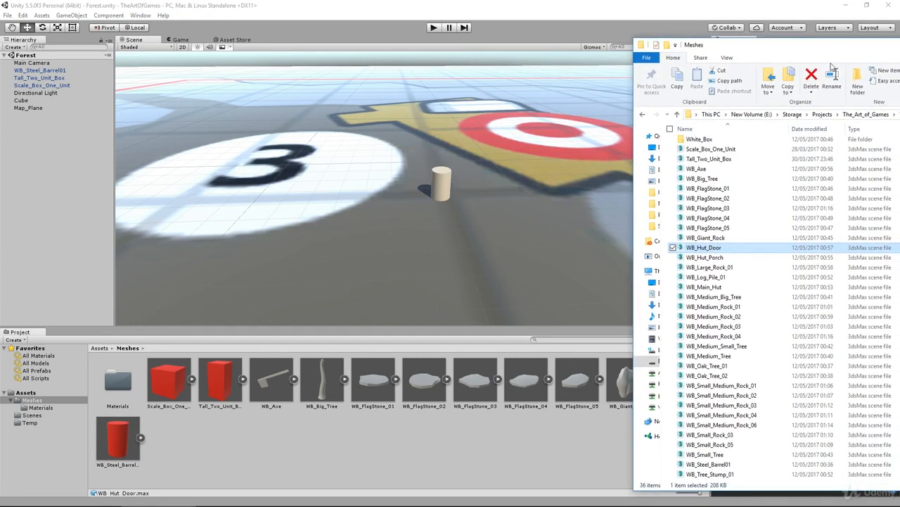
left_click(712, 257)
left_click(711, 268, "ctrl")
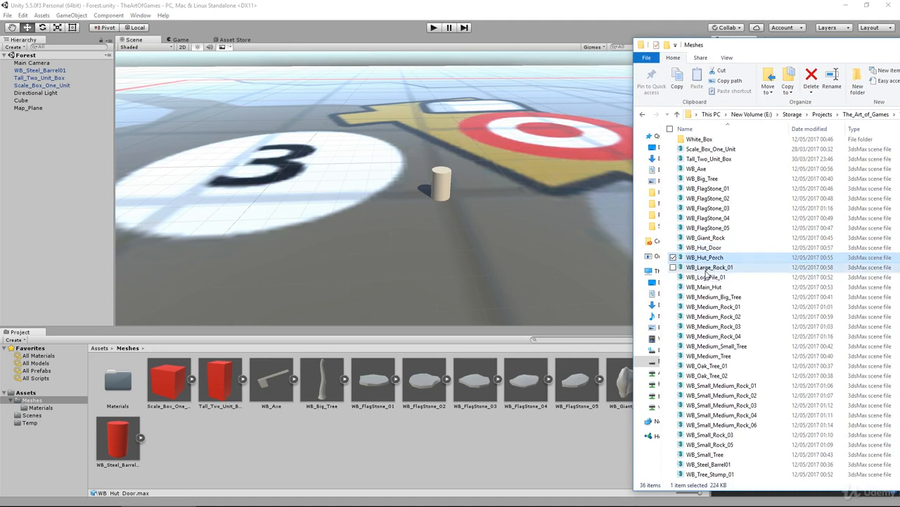
left_click(707, 277, "ctrl")
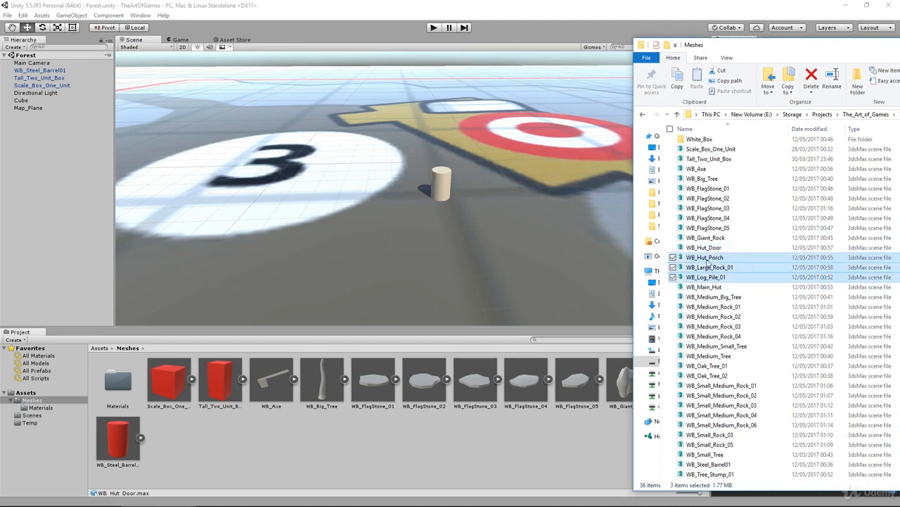
left_click_drag(709, 260, 335, 432)
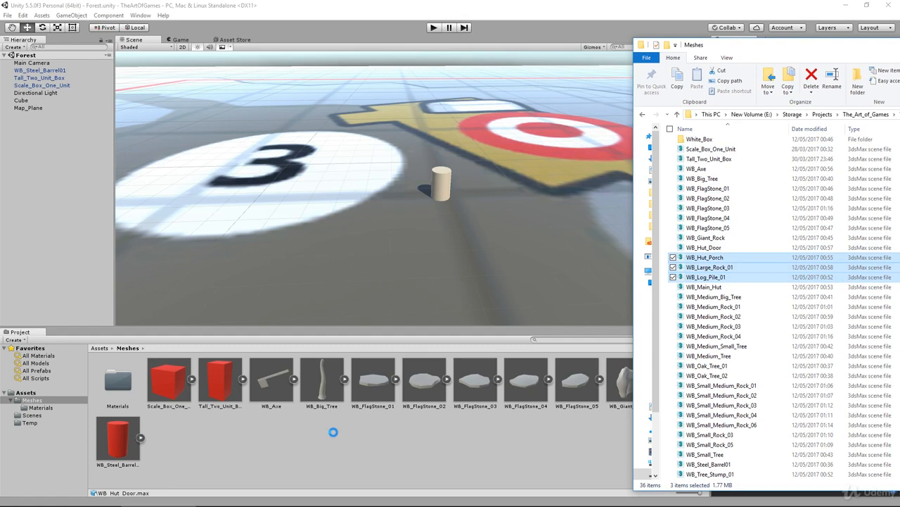
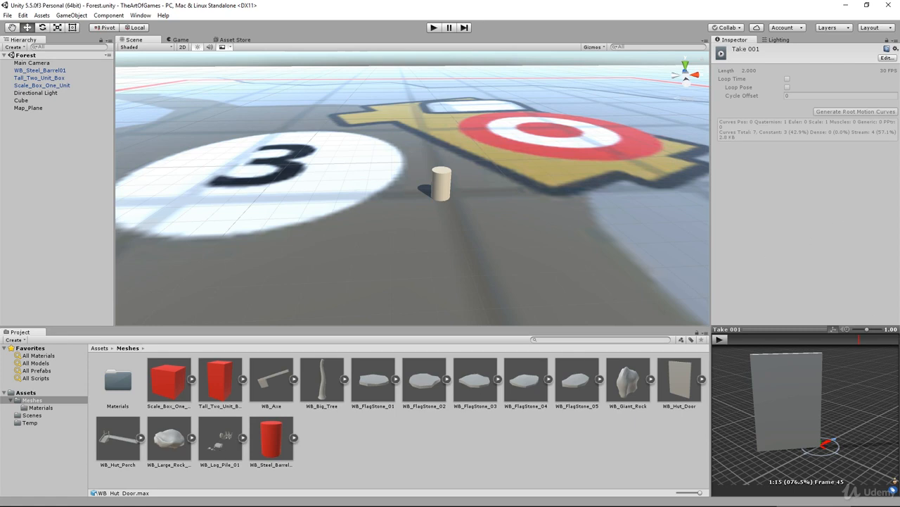
Switch to 3ds Max, select only the log pile at the grid's centre and save the selection over the existing WB_Log_Pile_01 file
key("alt+Tab")
left_click(387, 263)
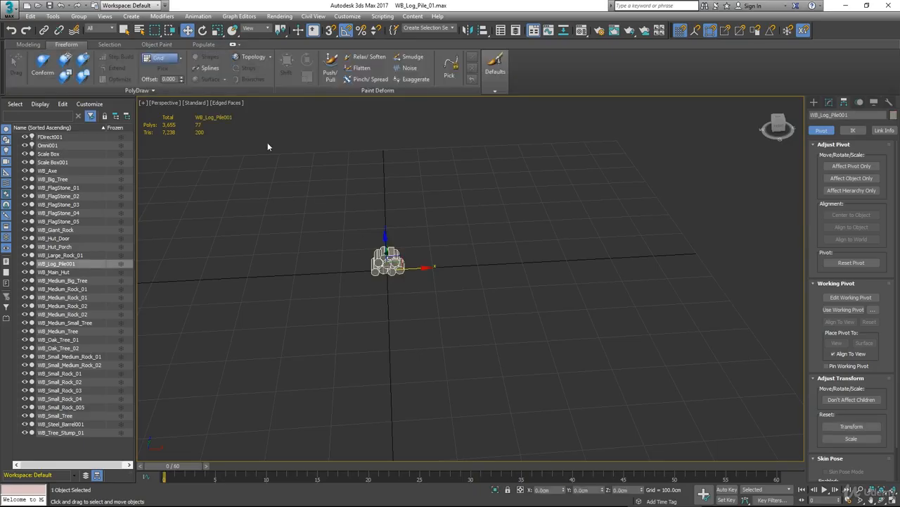
left_click(16, 6)
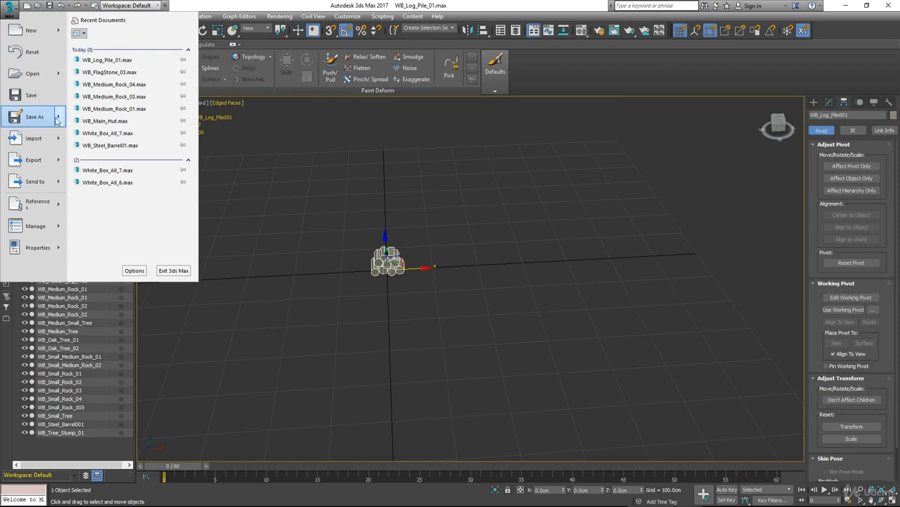
mouse_move(56, 120)
left_click(128, 113)
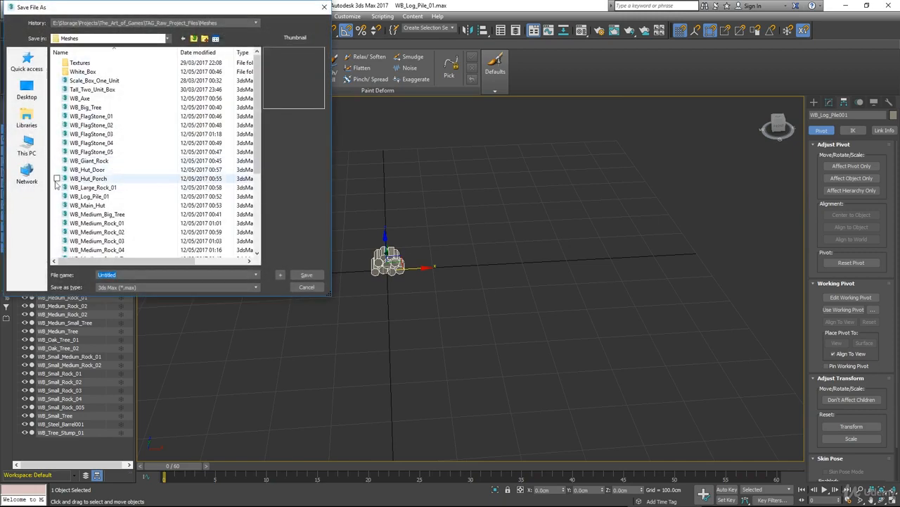
left_click(95, 196)
left_click(307, 275)
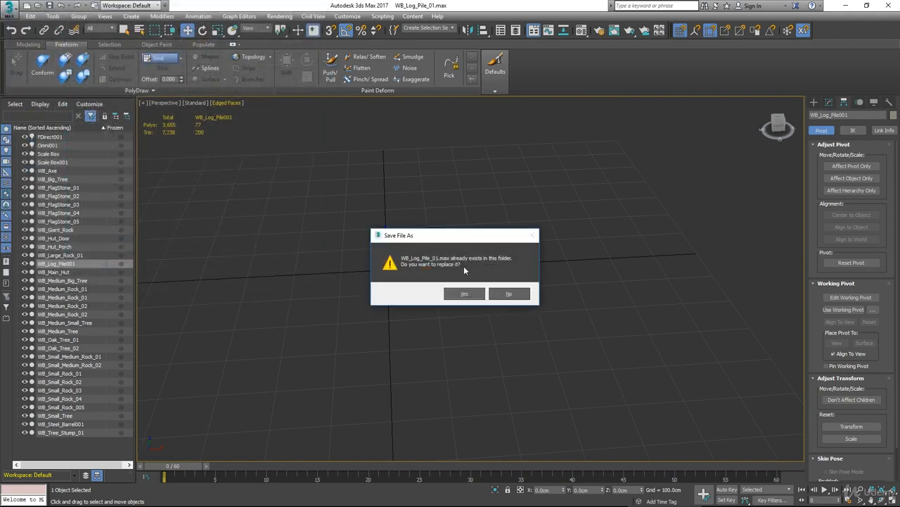
left_click(465, 293)
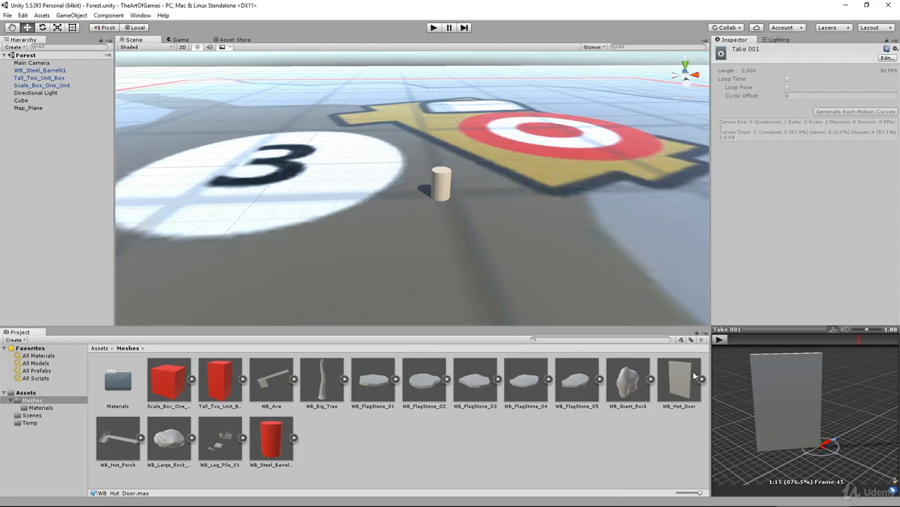
Delete the WB_Log_Pile_01 asset from Unity's Meshes folder and import the re-saved file from File Explorer
left_click(224, 440)
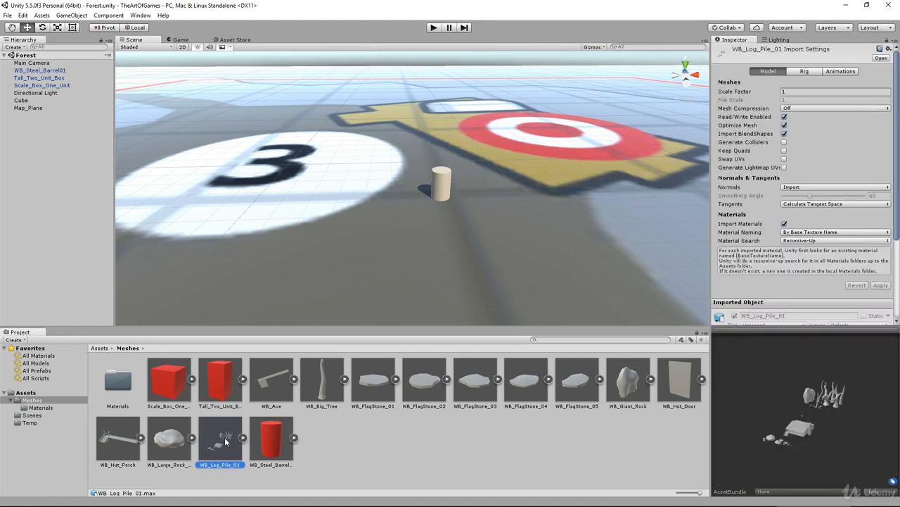
key("Delete")
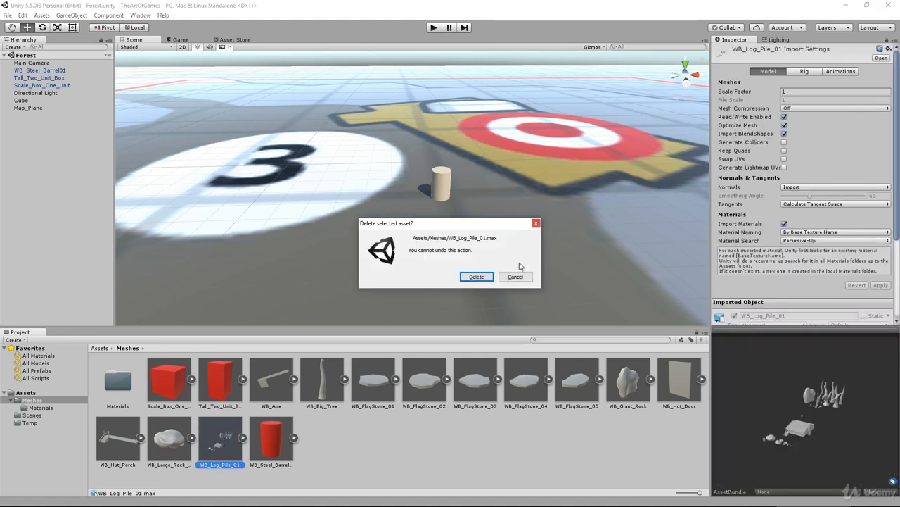
left_click(470, 277)
key("alt+Tab")
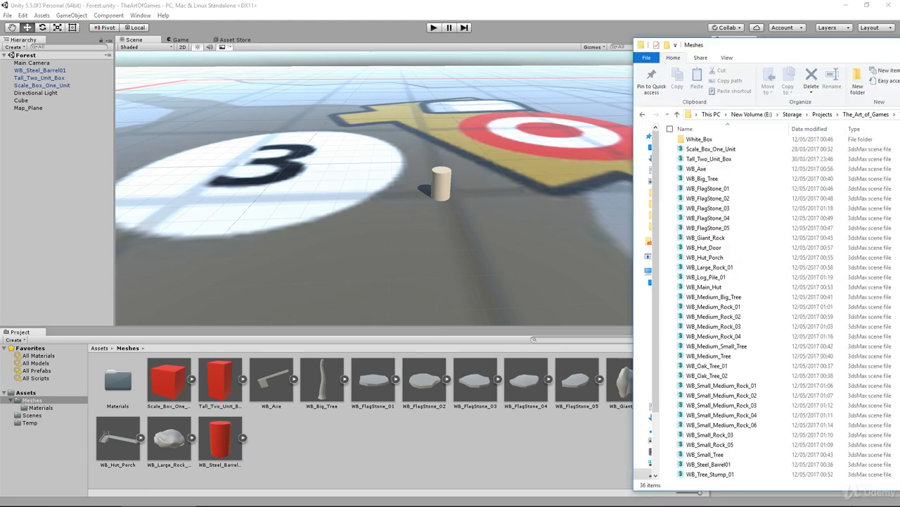
left_click(708, 278)
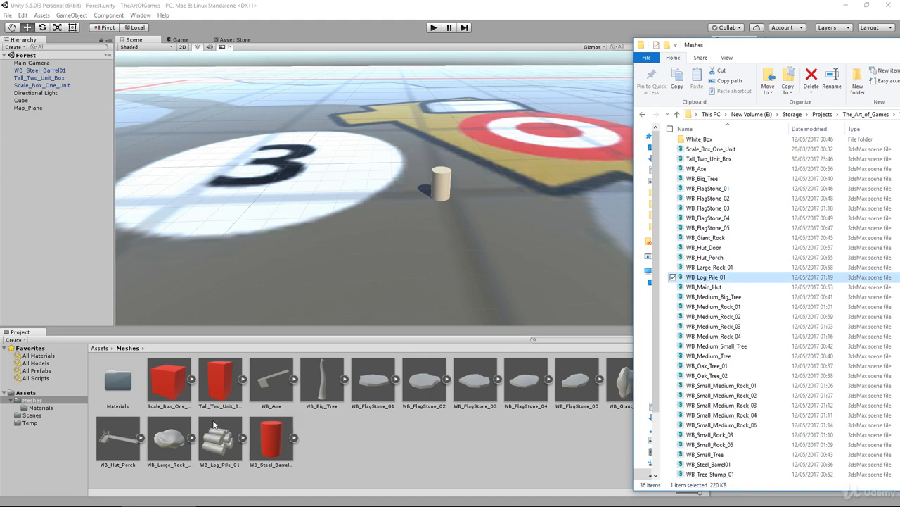
Import WB_Main_Hut and the remaining files from WB_Medium_Big_Tree to WB_Tree_Stump_01, except WB_Steel_Barrel01, from File Explorer into the Meshes folder
left_click(696, 287)
left_click_drag(696, 289, 376, 432)
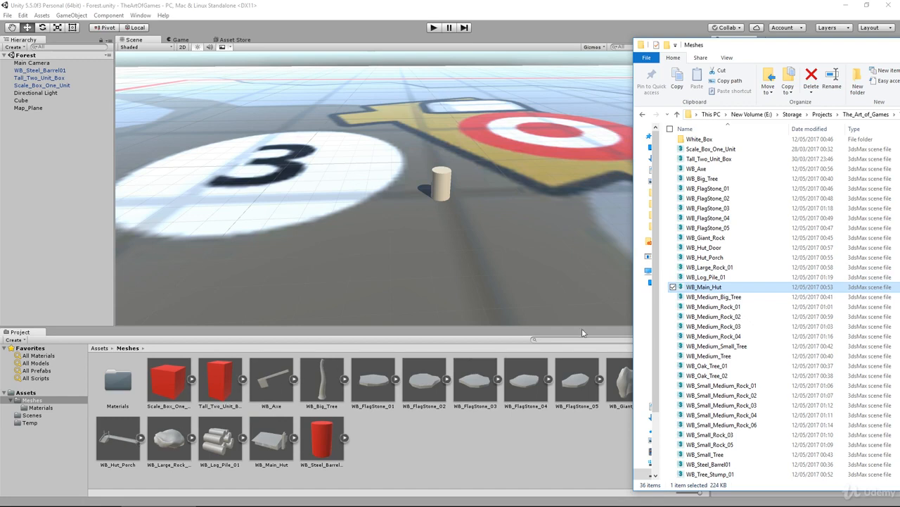
left_click(712, 298)
left_click_drag(522, 386, 447, 440)
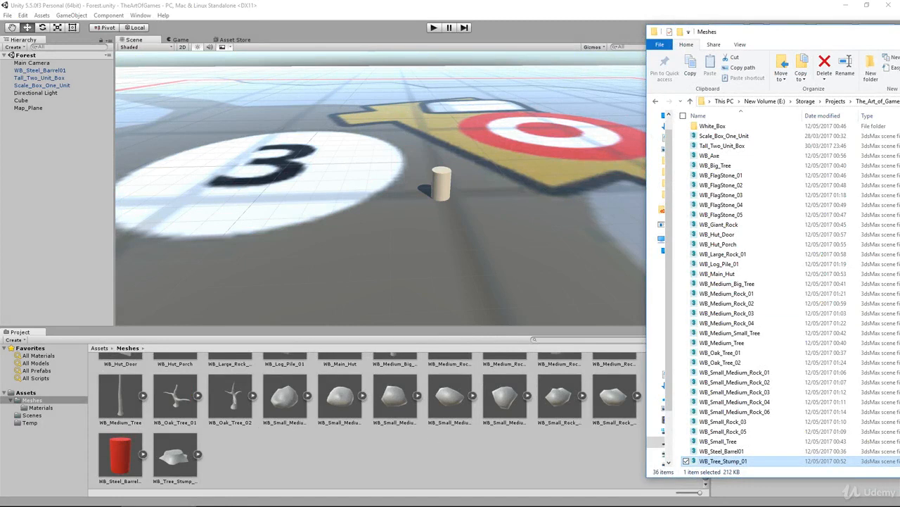
Return to Unity, look over the imported meshes and create a folder named White_Box inside Meshes
key("alt+Tab")
scroll(380, 420, "up", 3)
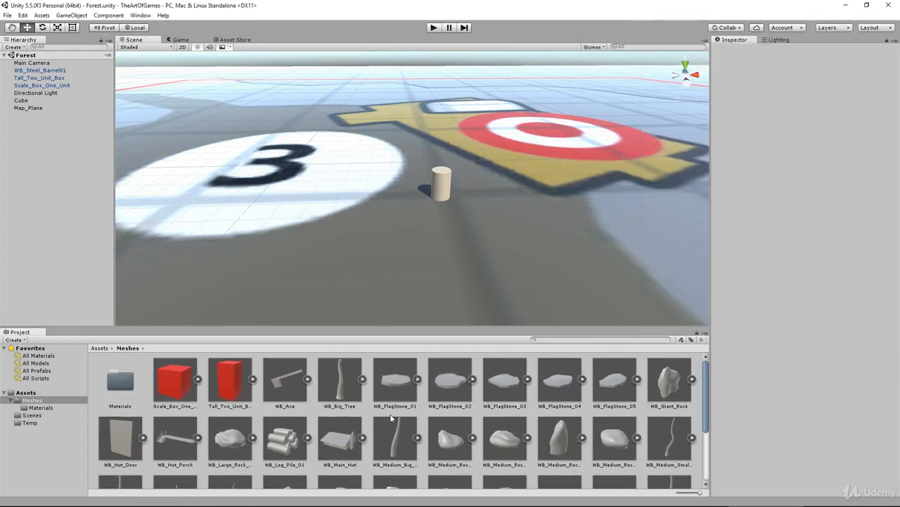
scroll(389, 417, "down", 2)
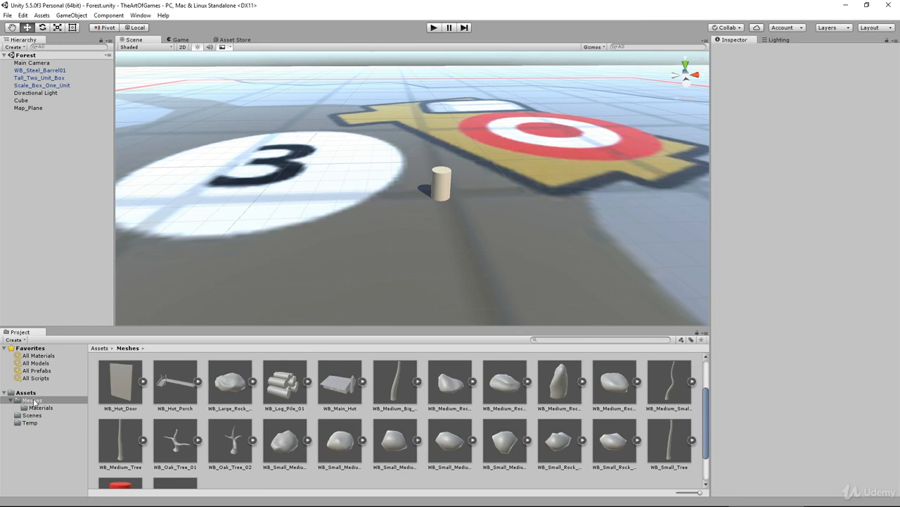
scroll(176, 442, "up", 2)
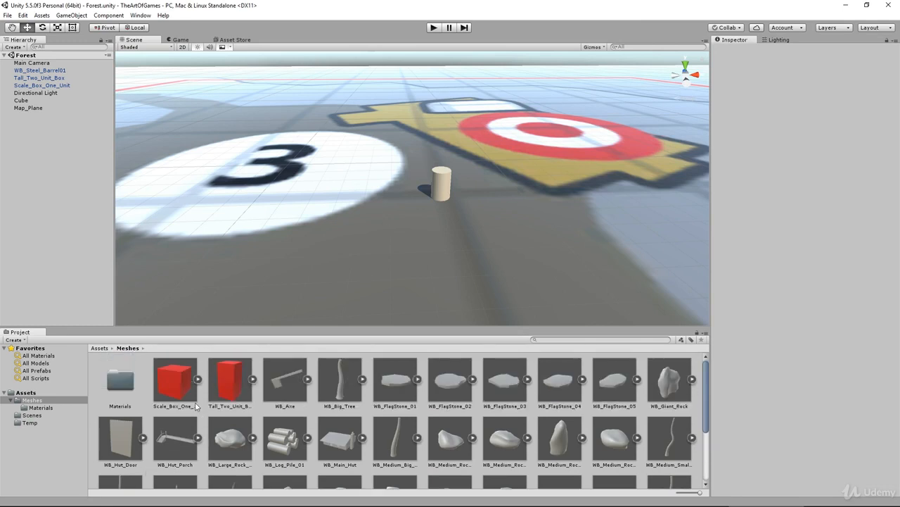
scroll(232, 465, "down", 4)
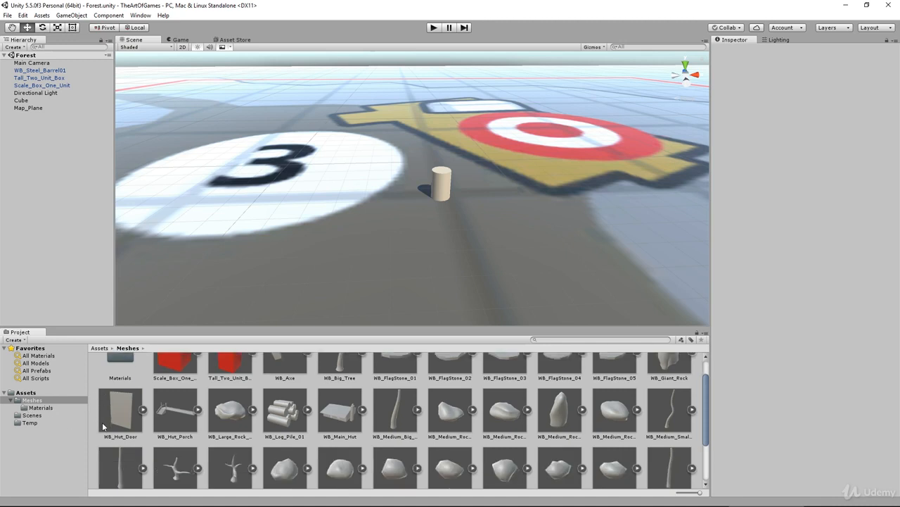
right_click(234, 473)
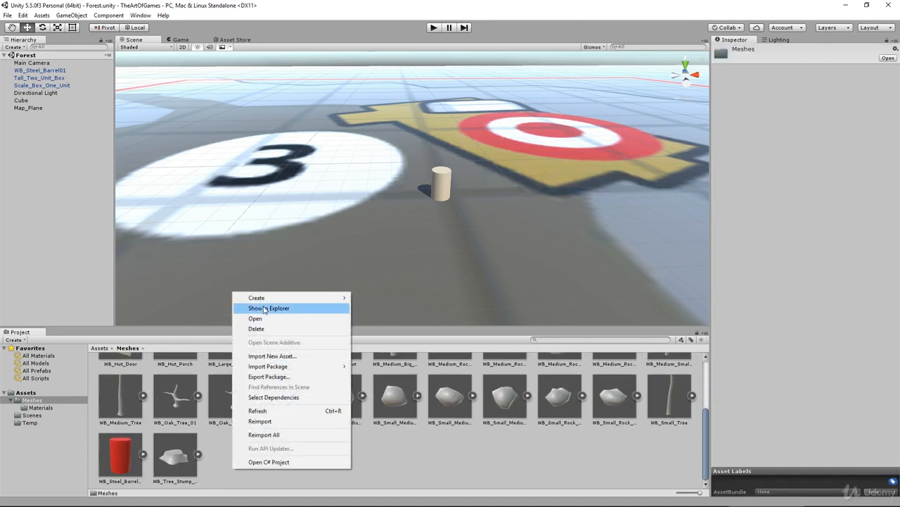
mouse_move(267, 298)
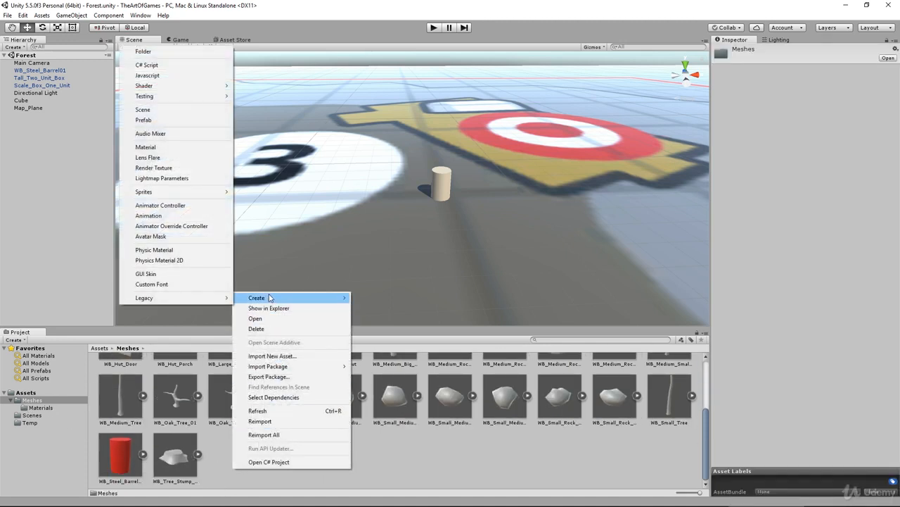
left_click(140, 51)
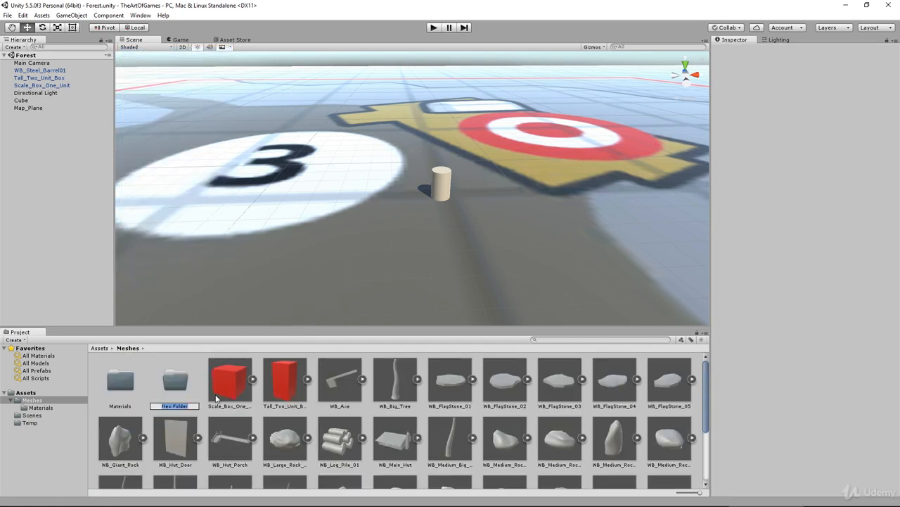
type("White_Box")
key("Return")
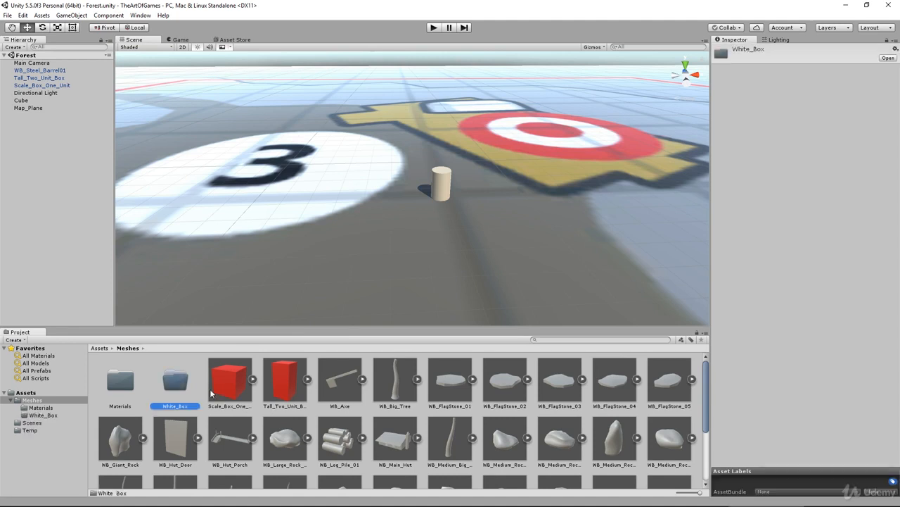
Create a second folder named High_Detail inside the Meshes folder
scroll(218, 429, "down", 3)
right_click(316, 470)
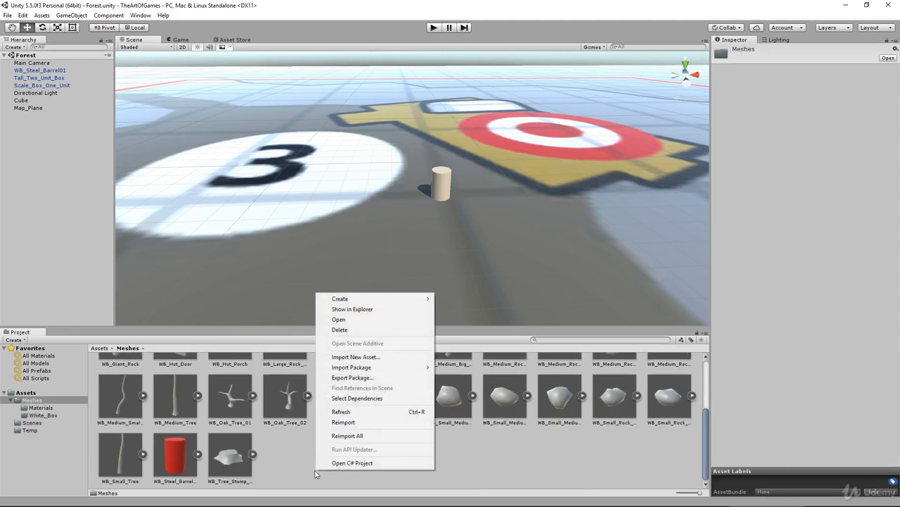
mouse_move(419, 299)
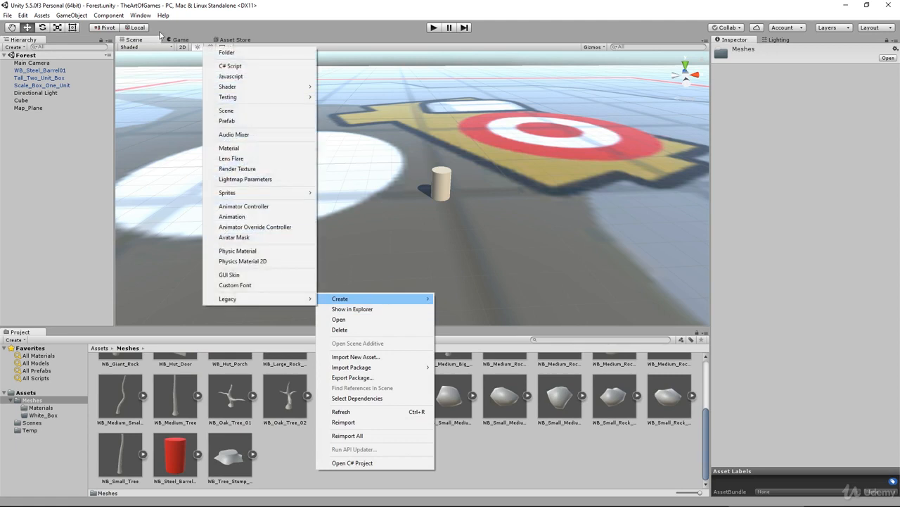
left_click(226, 54)
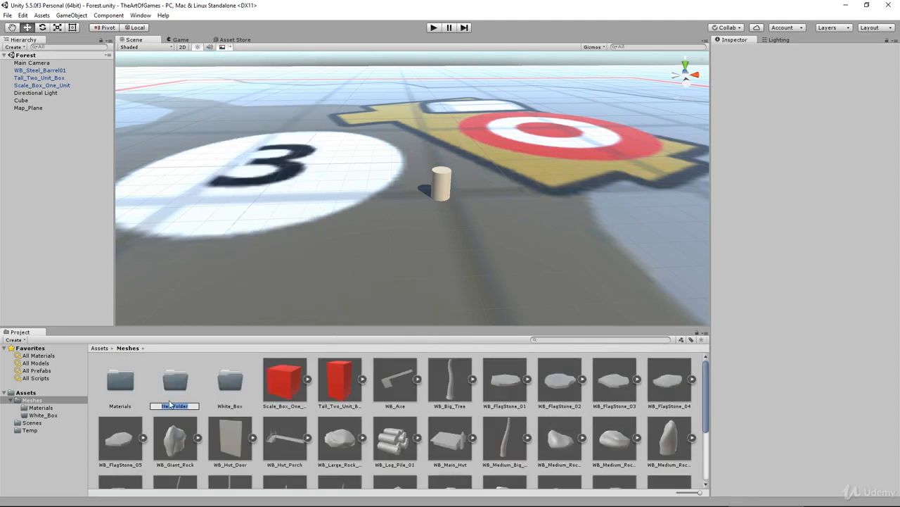
type("M")
type("igh_Detail")
key("Return")
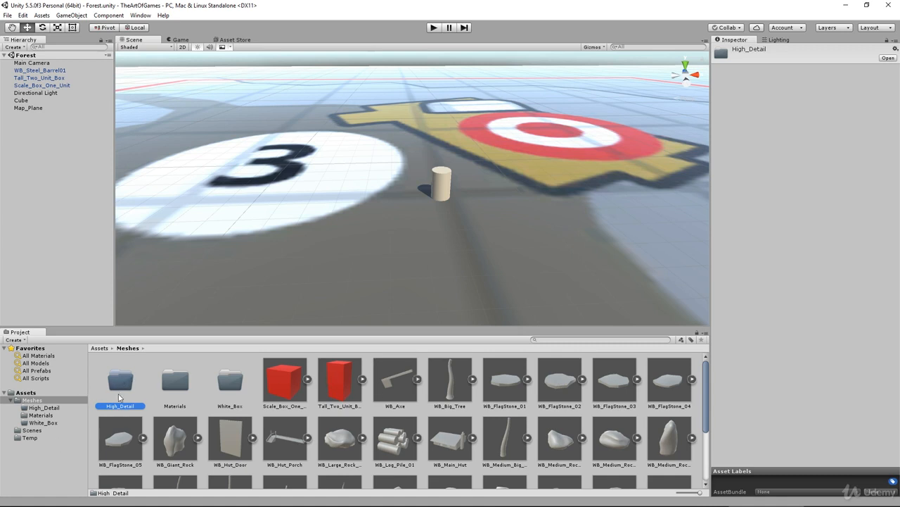
Move the Scale_Box_One_Unit and Tall_Two_Unit_Box assets from Meshes into the Temp folder
left_click(280, 395)
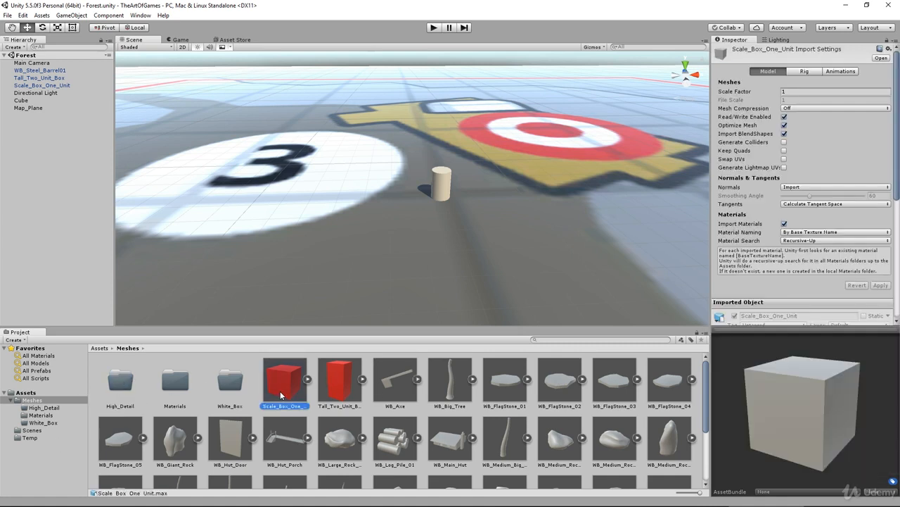
left_click(342, 386, "ctrl")
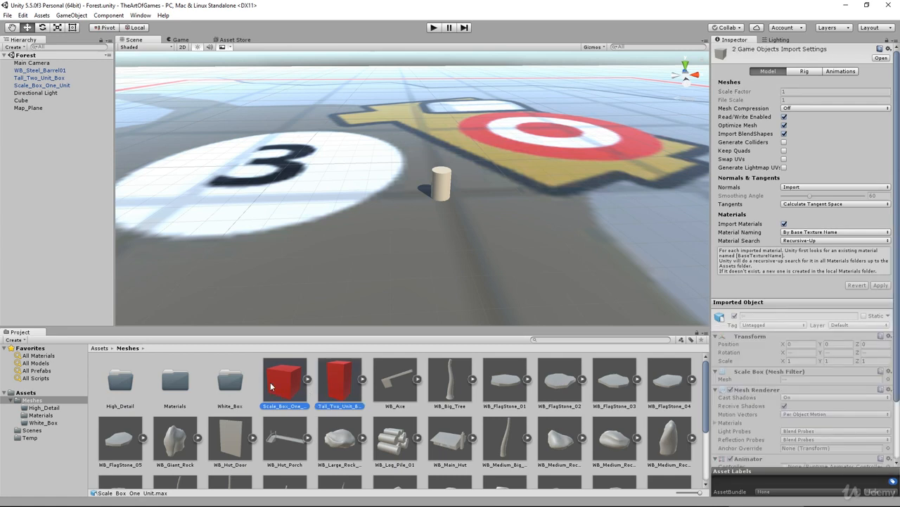
left_click_drag(279, 385, 26, 442)
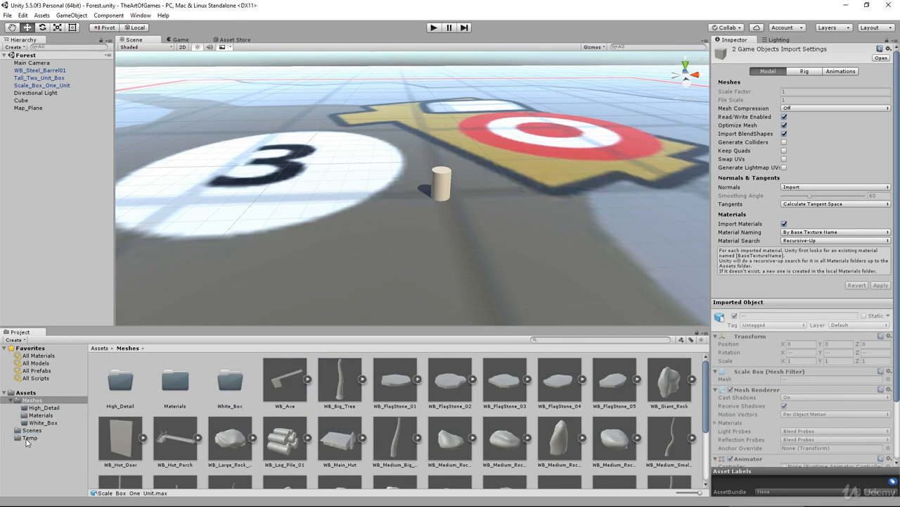
scroll(429, 201, "down", 6)
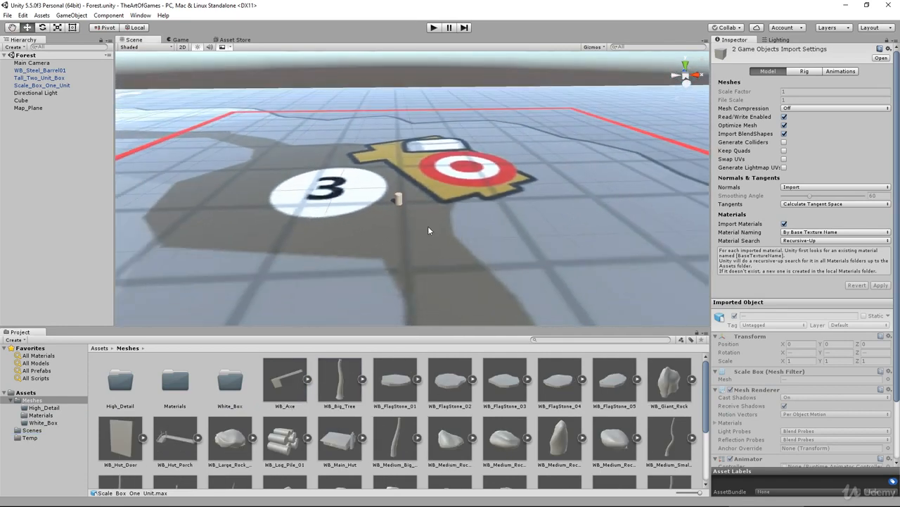
scroll(429, 230, "down", 1)
mouse_move(368, 257)
left_mouse_down("alt")
mouse_move(396, 275)
mouse_move(366, 258)
left_mouse_up("alt")
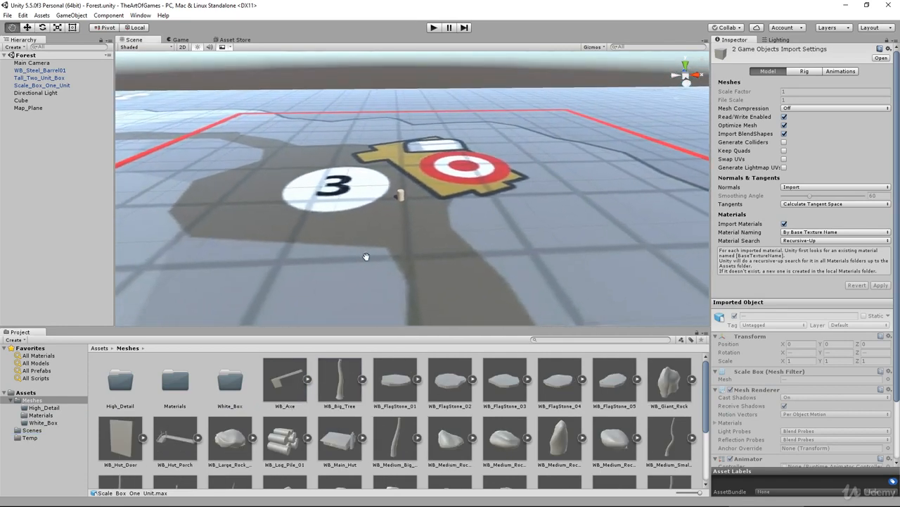
left_click_drag(426, 243, 781, 229, "alt")
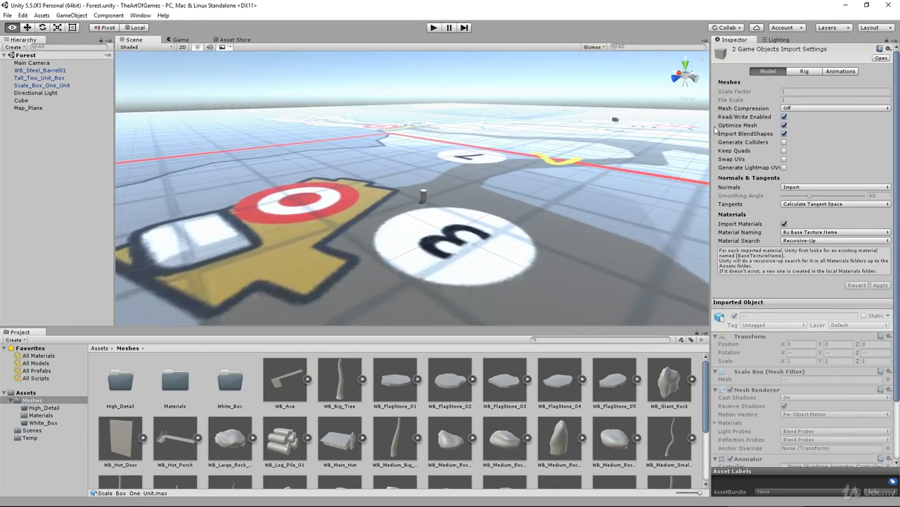
left_click_drag(551, 276, 247, 276, "alt")
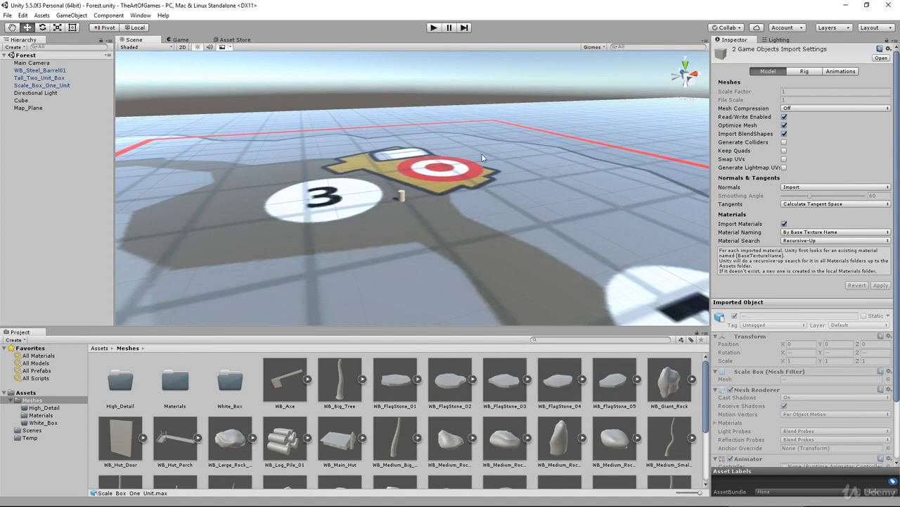
middle_click_drag(449, 242, 410, 198)
Move all the WB_ meshes, from WB_Axe through WB_Tree_Stump, out of Meshes into its White_Box subfolder
left_click(293, 387)
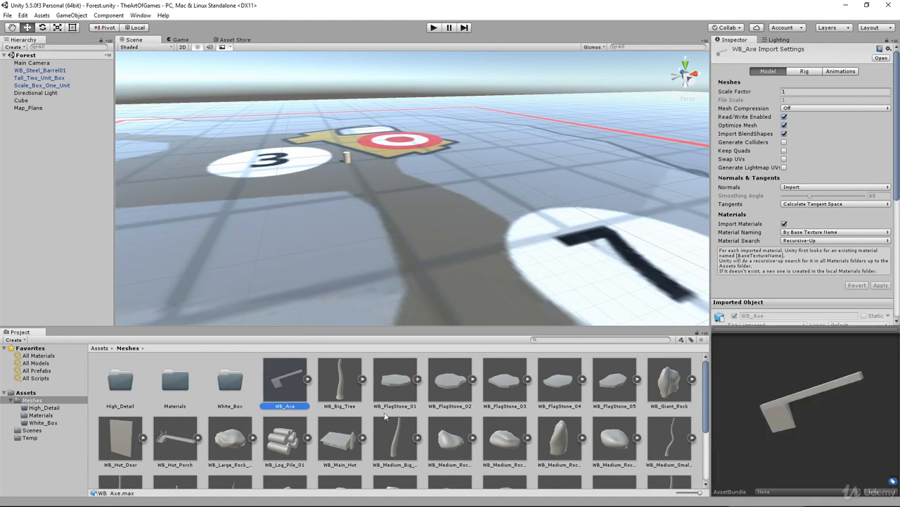
scroll(294, 394, "down", 3)
left_click(185, 464, "shift")
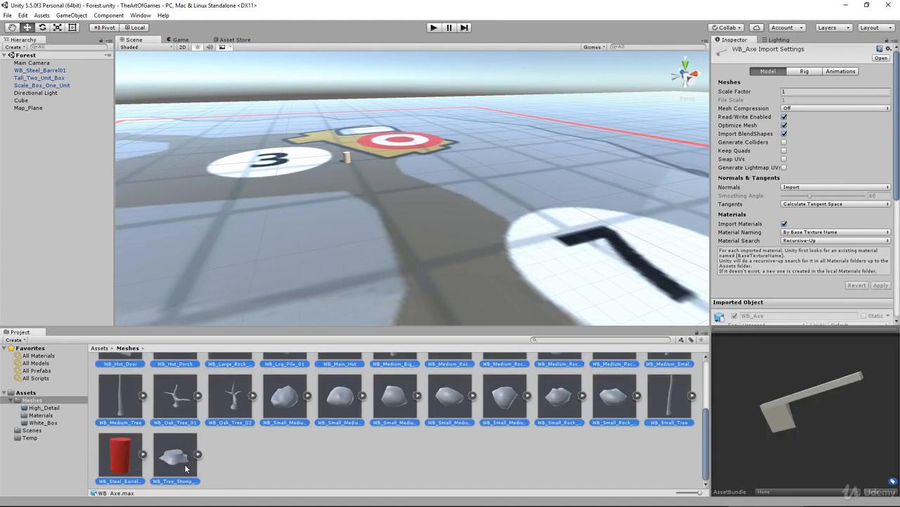
scroll(326, 437, "up", 1)
scroll(326, 449, "down", 1)
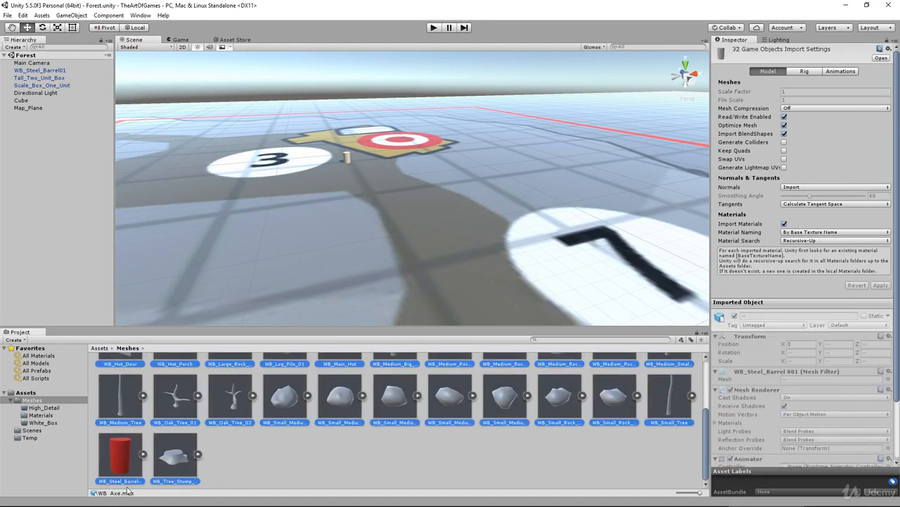
scroll(232, 458, "up", 3)
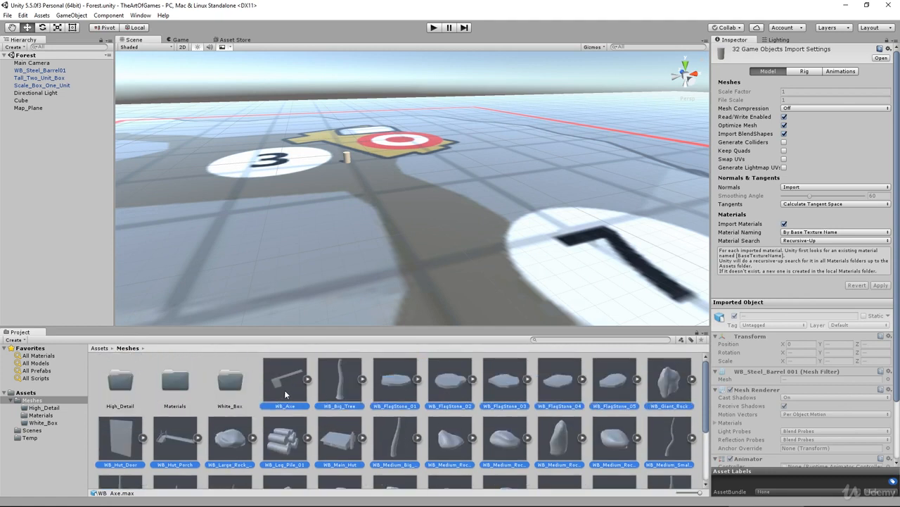
left_click_drag(285, 394, 230, 385)
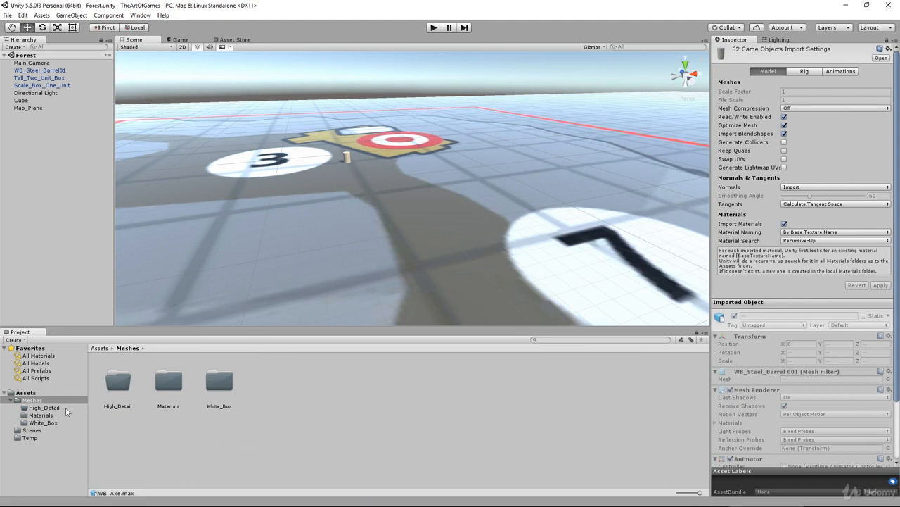
Open the White_Box folder and place WB_Main_Hut in the scene on the yellow hut outline beside map marker 3
double_click(218, 382)
scroll(529, 408, "down", 2)
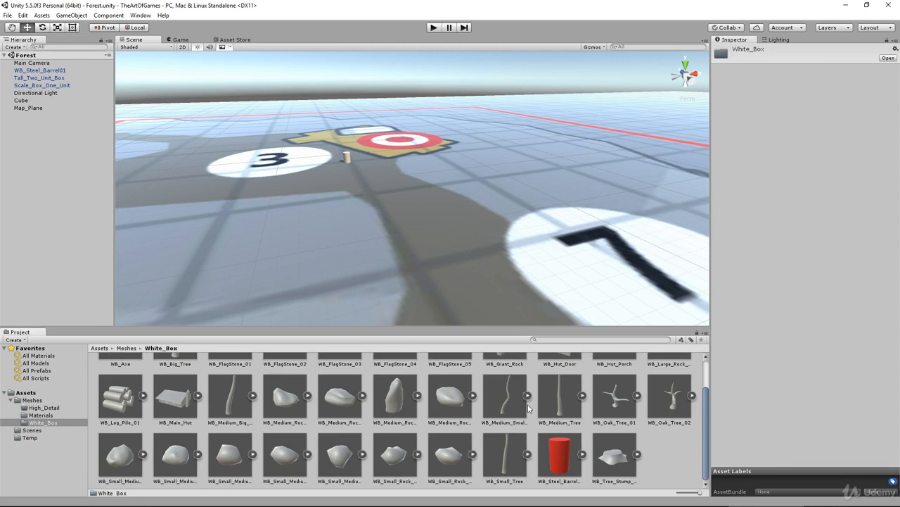
scroll(561, 446, "up", 2)
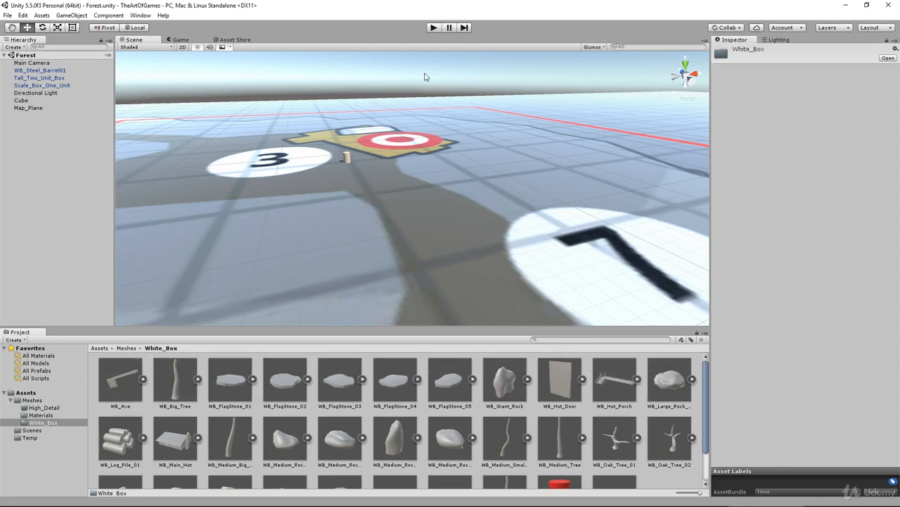
middle_click_drag(426, 89, 435, 198)
scroll(375, 254, "up", 4)
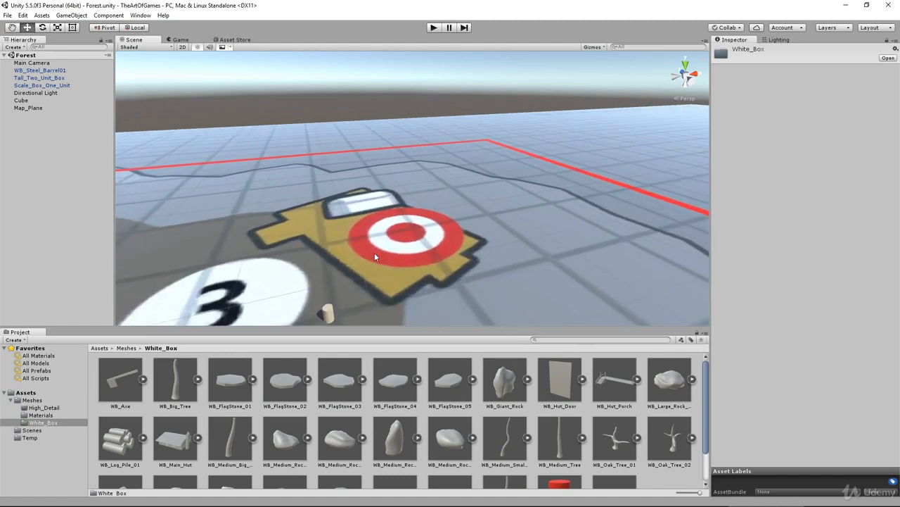
scroll(374, 254, "up", 3)
middle_click_drag(374, 257, 391, 195)
mouse_move(391, 222)
left_mouse_down("alt")
mouse_move(393, 240)
mouse_move(372, 248)
left_mouse_up("alt")
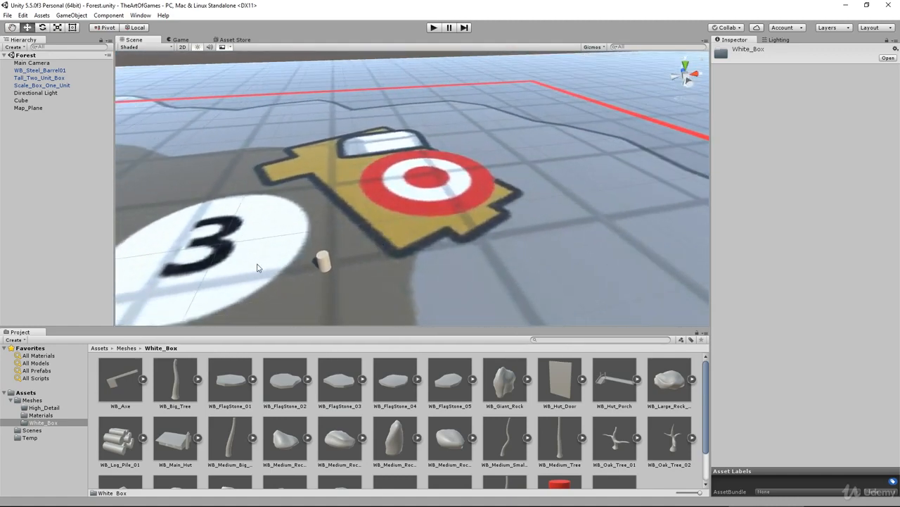
left_click_drag(177, 440, 410, 172)
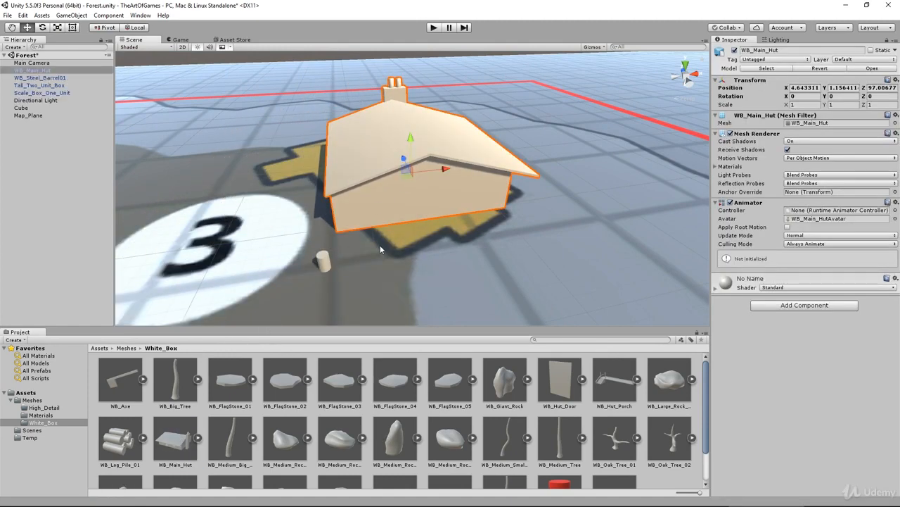
Rotate WB_Main_Hut around its vertical axis to a Y rotation of about 154.5 degrees
left_click_drag(380, 245, 352, 212, "alt")
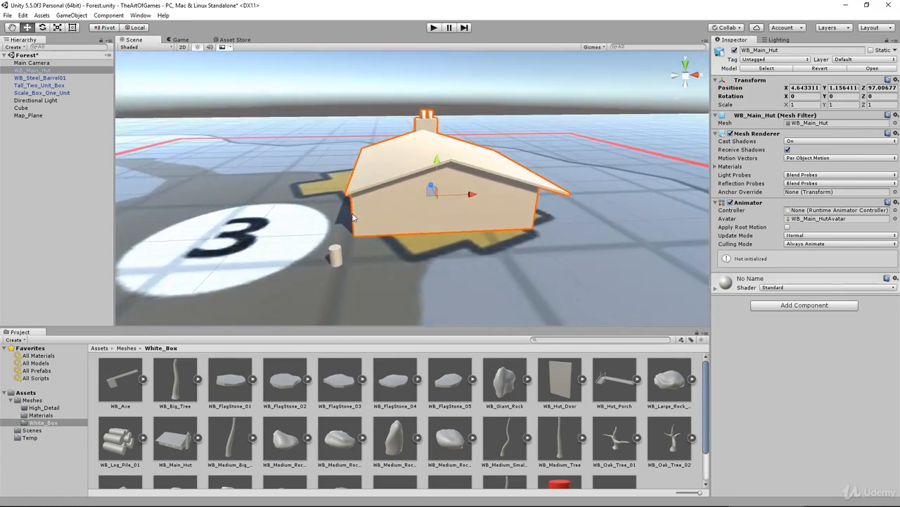
key("e")
left_click_drag(447, 209, 218, 157)
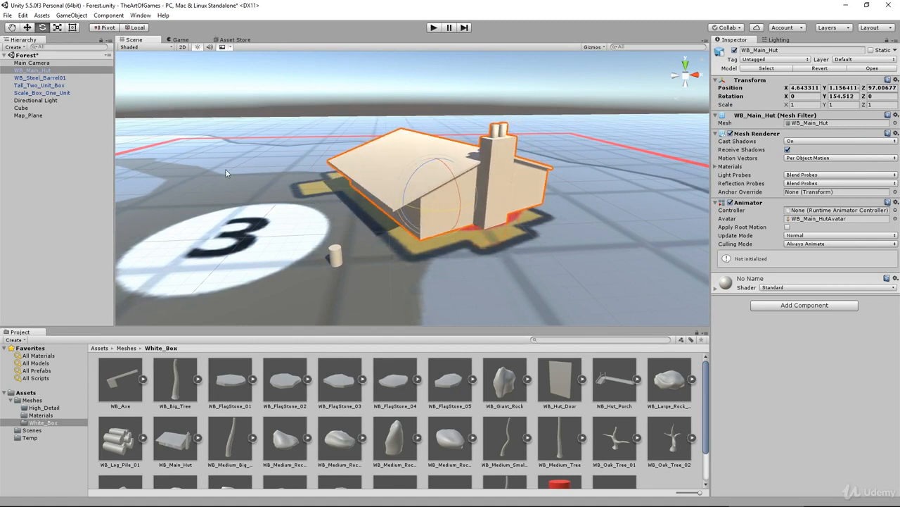
Raise WB_Main_Hut vertically to a Y position of 1.65
key("w")
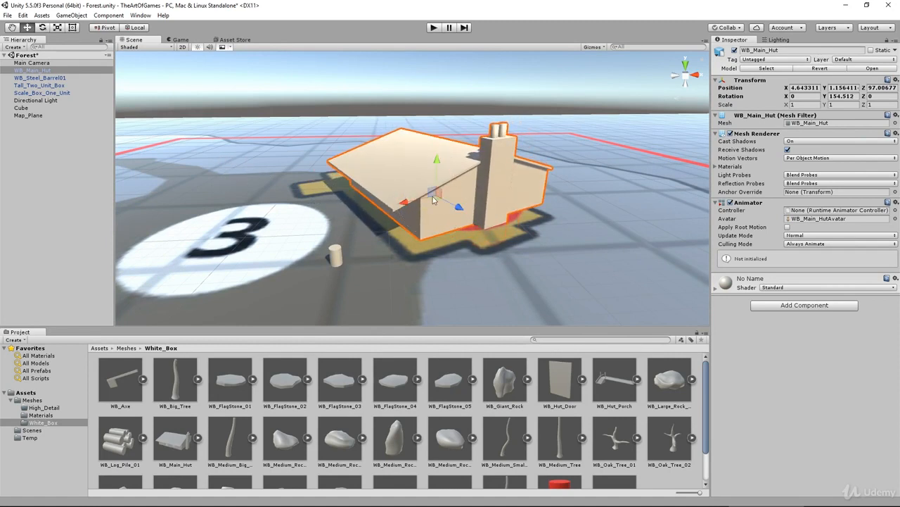
left_click_drag(304, 245, 416, 226, "alt")
mouse_move(410, 168)
left_mouse_down()
mouse_move(421, 148)
mouse_move(413, 156)
left_mouse_up()
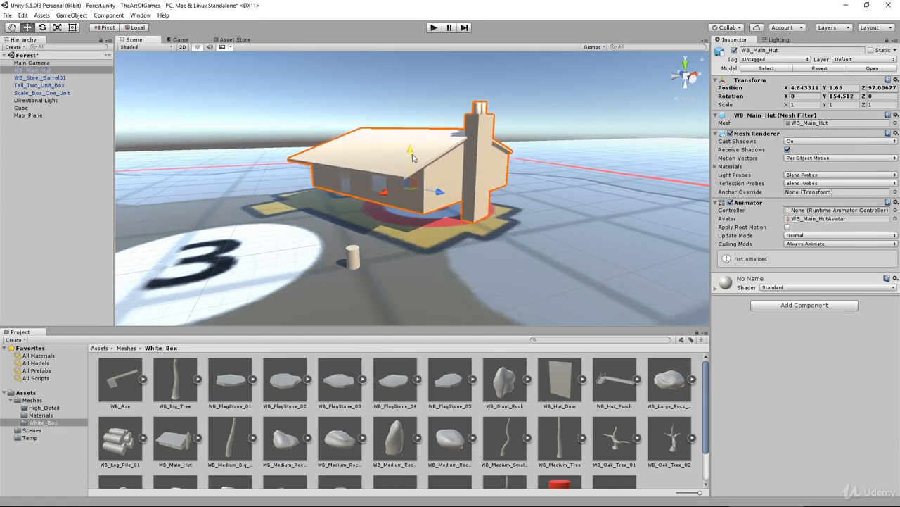
Inspect the placed hut from several angles and distances, comparing its scale with the steel barrel and the map outline
left_click_drag(415, 261, 416, 245, "alt")
scroll(324, 267, "up", 3)
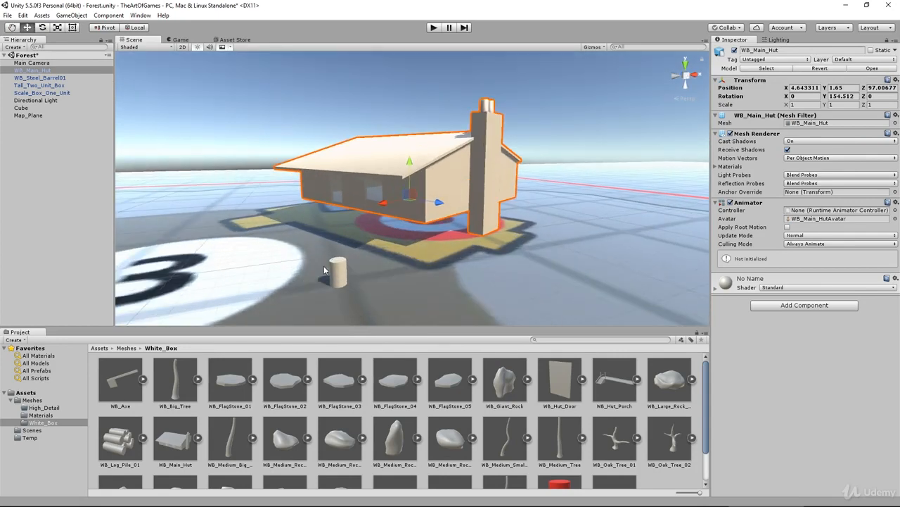
left_click_drag(324, 265, 381, 274, "alt")
scroll(405, 249, "down", 4)
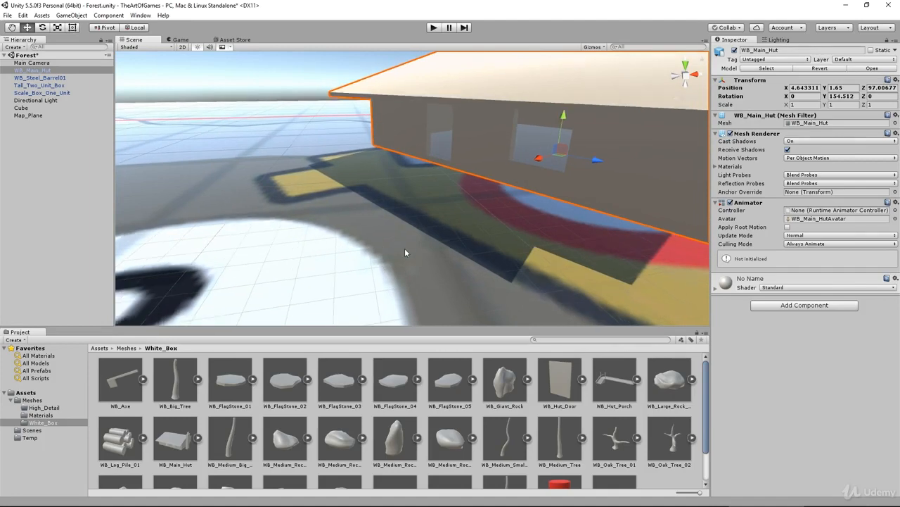
scroll(443, 242, "down", 3)
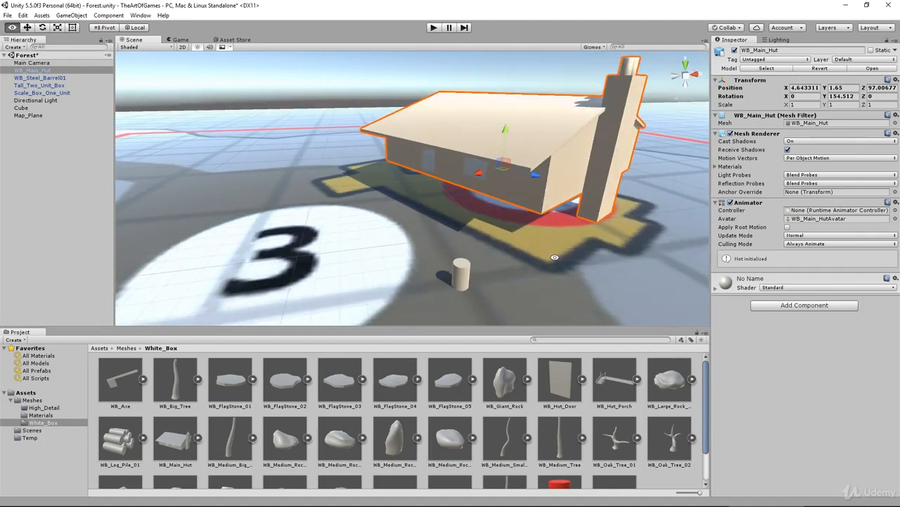
left_click_drag(556, 257, 538, 245, "alt")
middle_click_drag(537, 244, 439, 239)
scroll(437, 238, "down", 6)
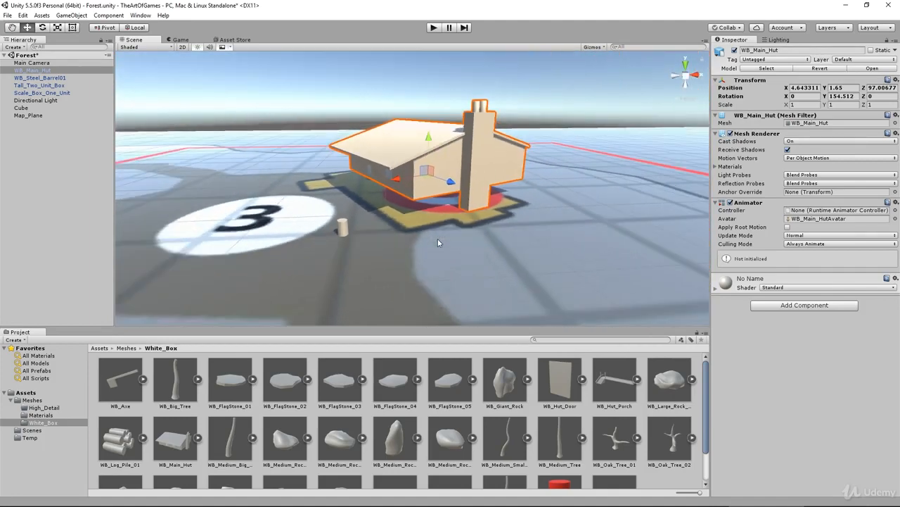
left_click_drag(275, 190, 349, 218, "alt")
left_click_drag(340, 167, 341, 156, "alt")
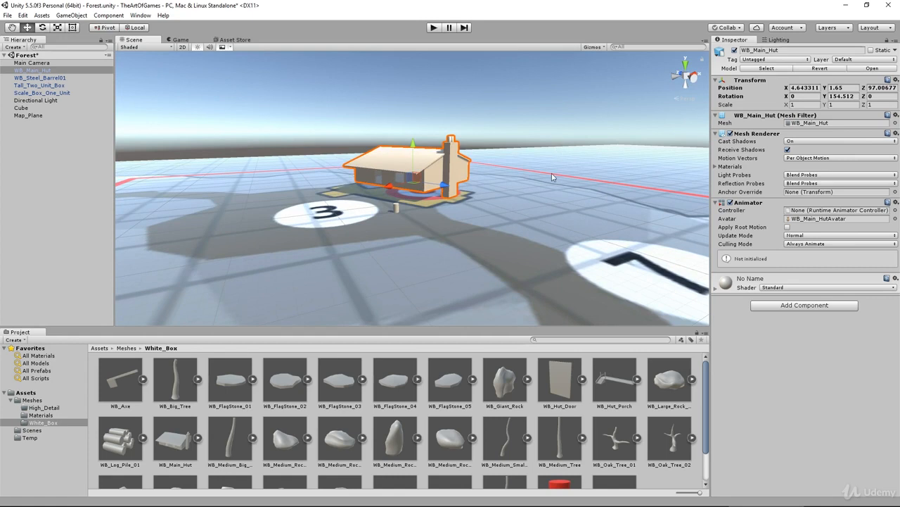
left_click_drag(466, 194, 270, 176, "alt")
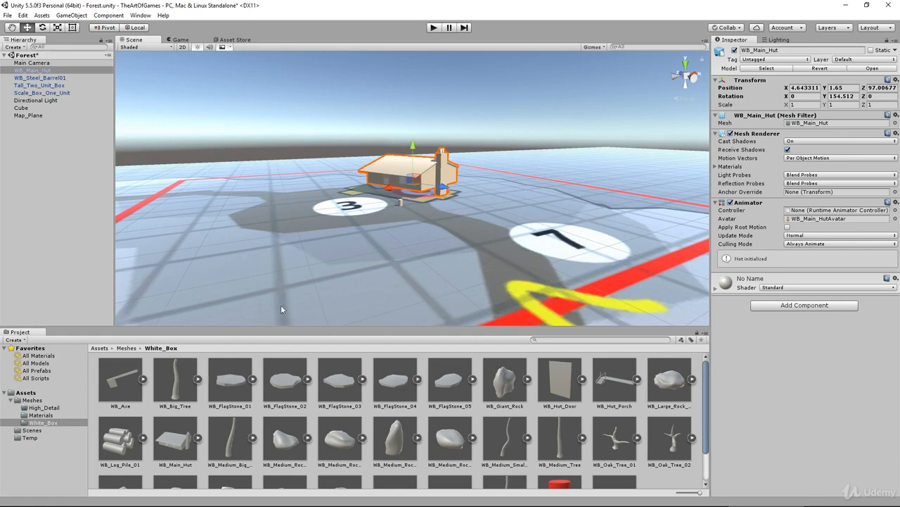
left_click_drag(511, 247, 449, 252, "alt")
scroll(456, 235, "down", 5)
scroll(403, 190, "up", 5)
scroll(448, 256, "up", 4)
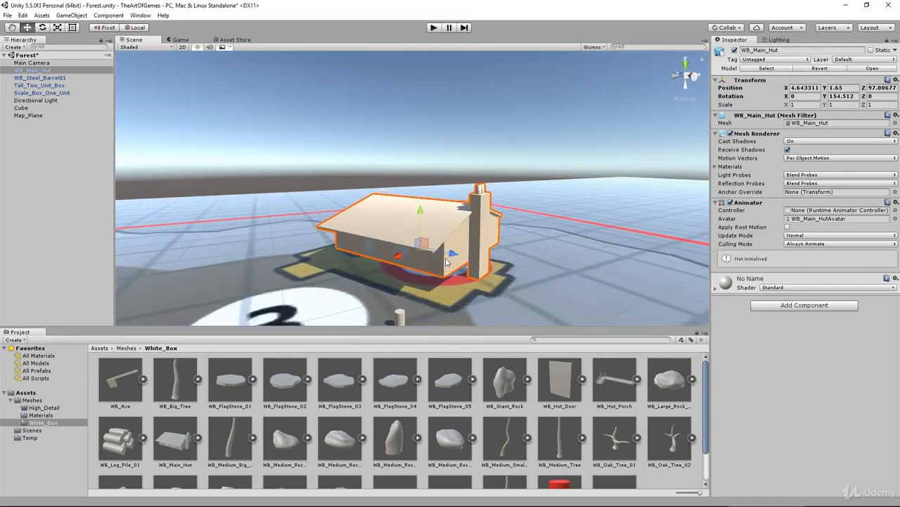
middle_click_drag(449, 260, 451, 205)
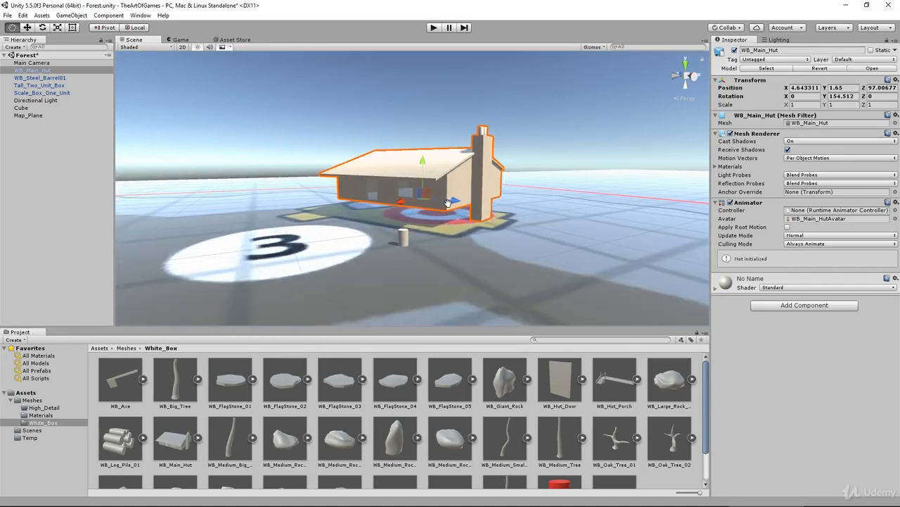
left_click(403, 239)
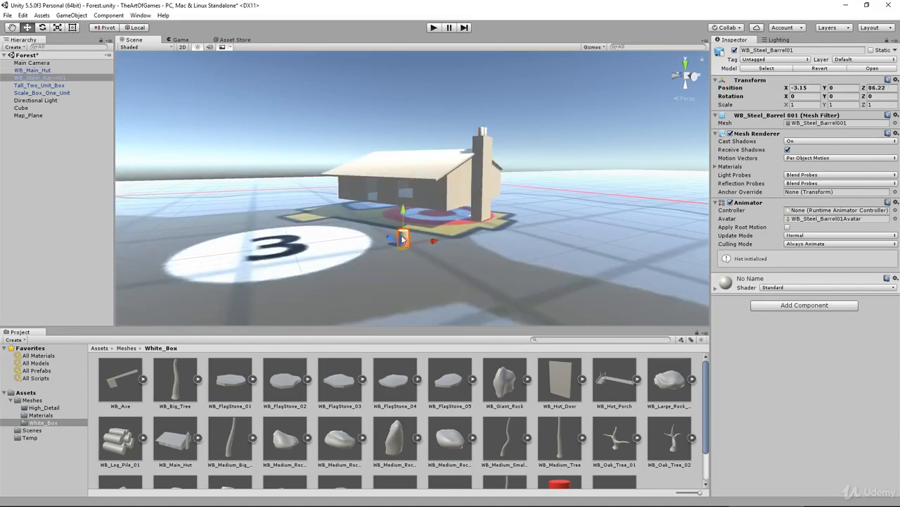
left_click(424, 178)
left_click_drag(423, 177, 352, 255, "alt")
scroll(348, 242, "up", 3)
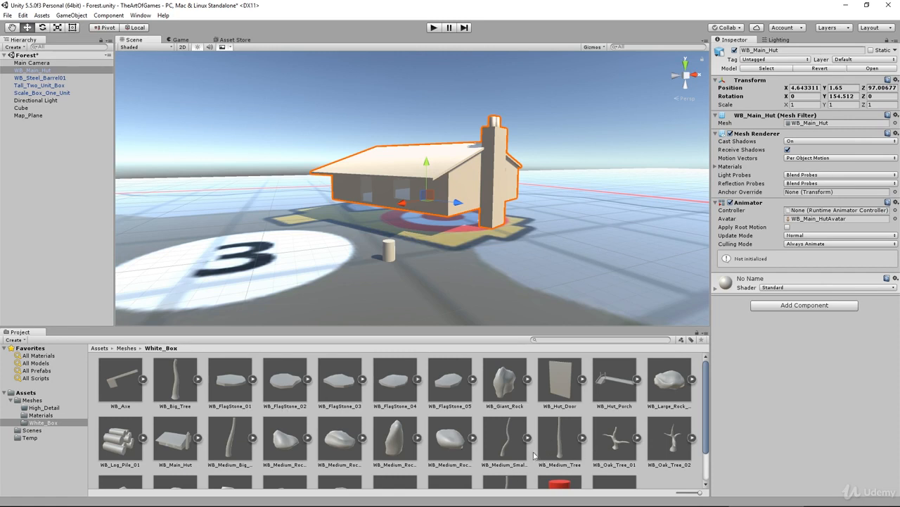
Deselect the hut and save both the Forest scene and the project
left_click(534, 455)
left_click(3, 16)
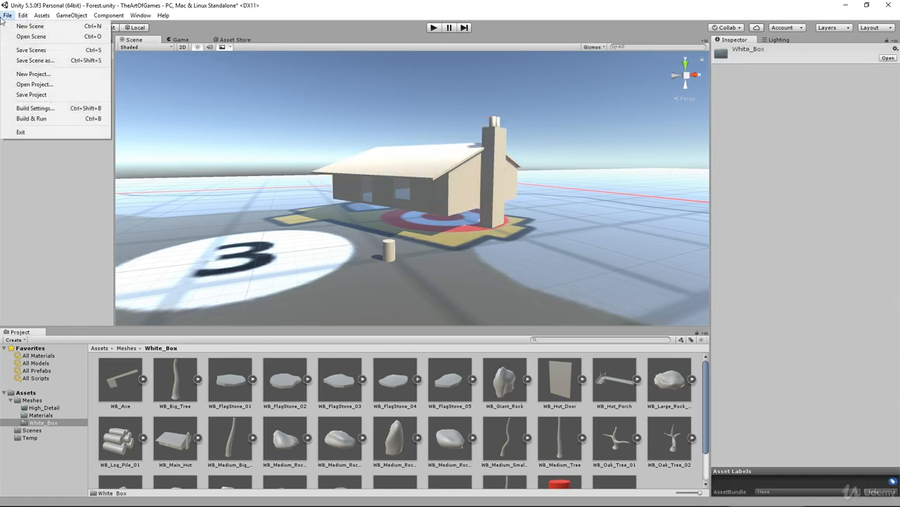
left_click(31, 50)
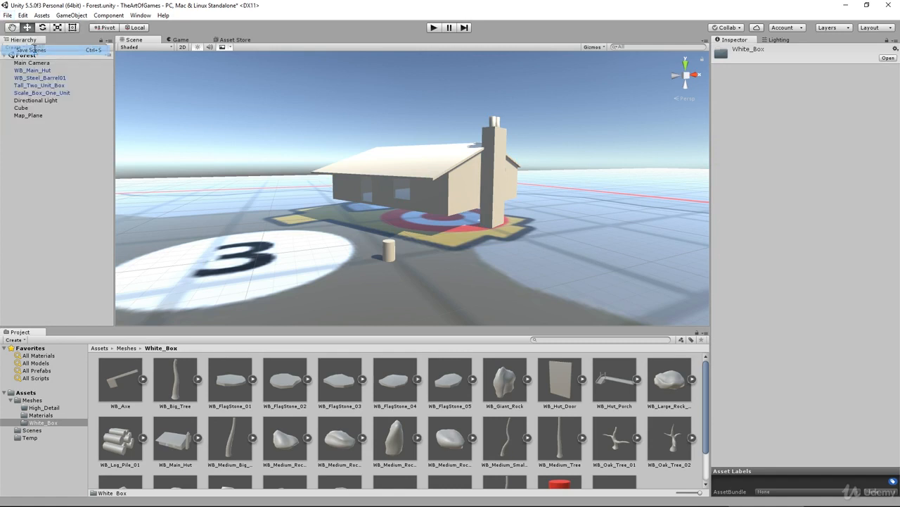
left_click(7, 15)
left_click(31, 94)
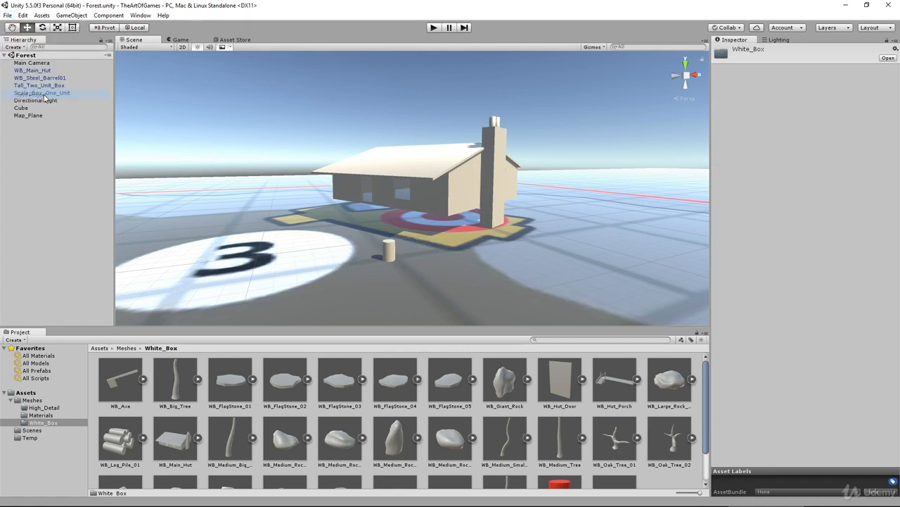